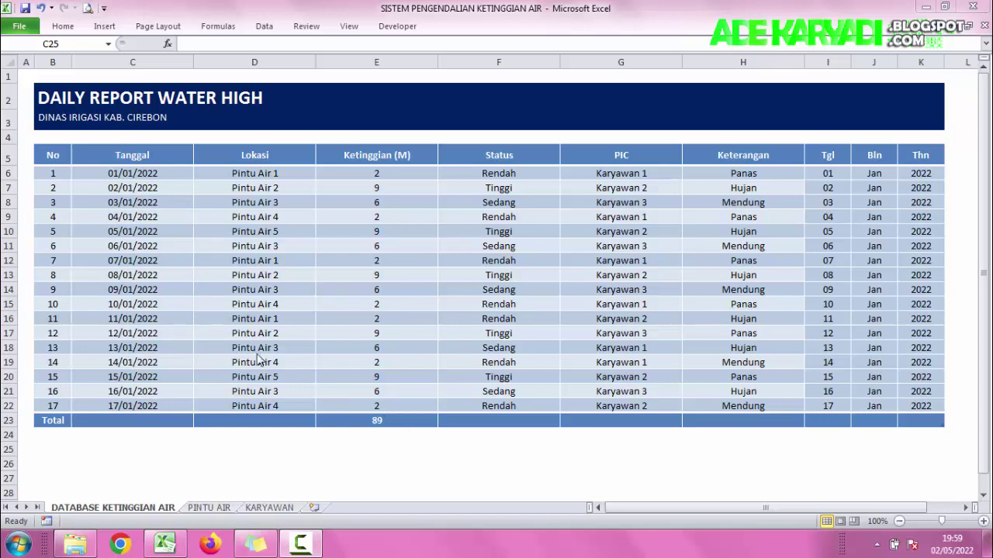
Switch back and forth between the PINTU AIR and DATABASE KETINGGIAN AIR sheets.
left_click(200, 508)
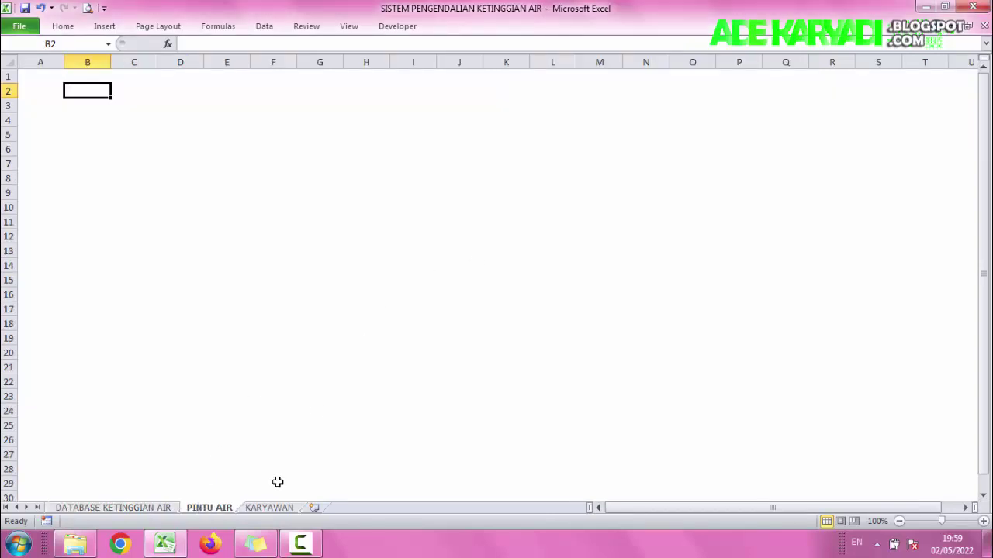
left_click(259, 505)
left_click(158, 510)
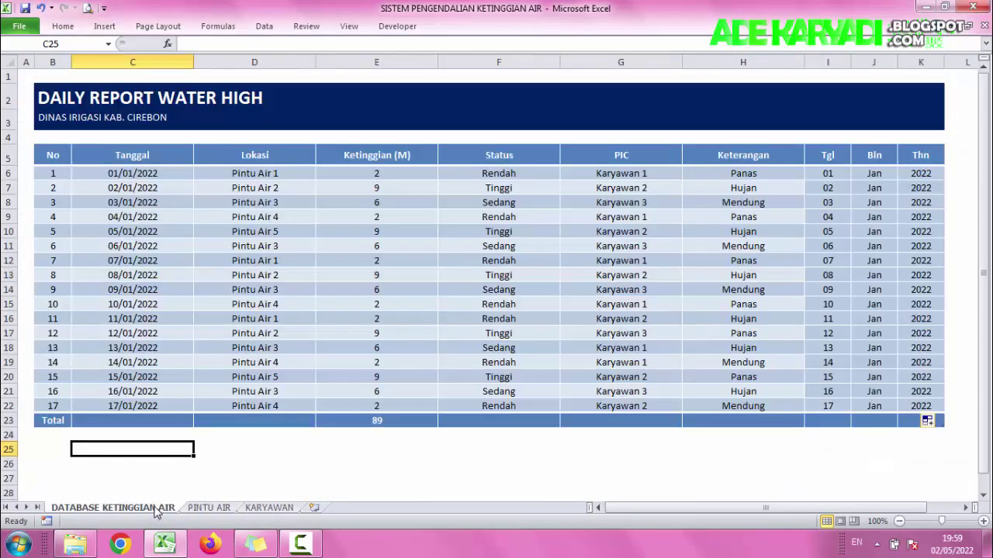
left_click(202, 510)
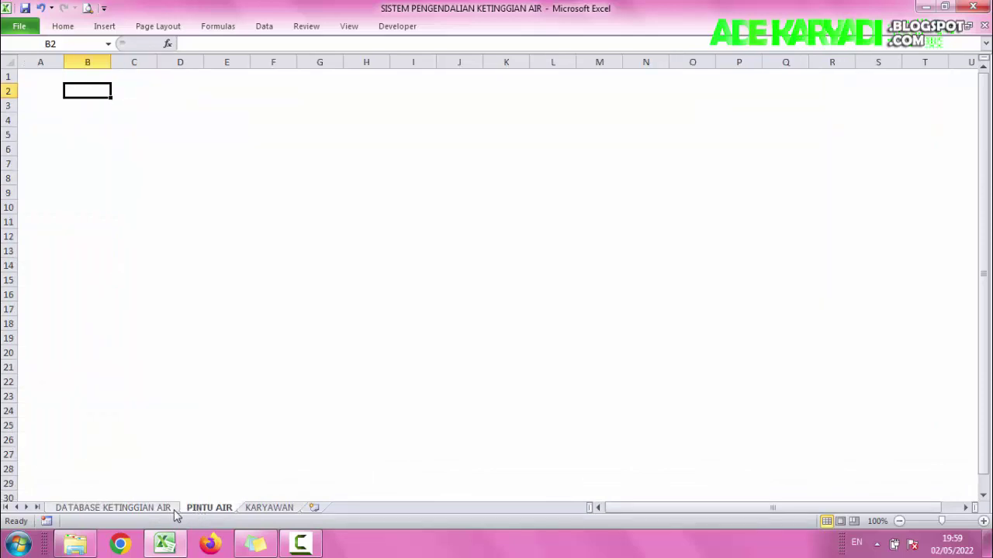
left_click(165, 514)
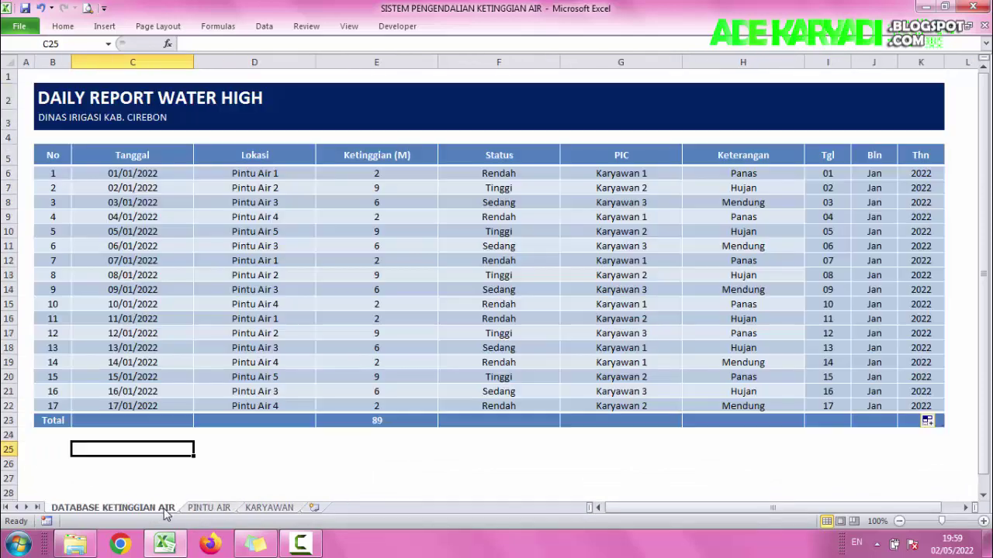
Select the Lokasi entries on DATABASE KETINGGIAN AIR and dismiss the colour-scheme warning.
left_click(276, 159)
left_click_drag(276, 159, 271, 232)
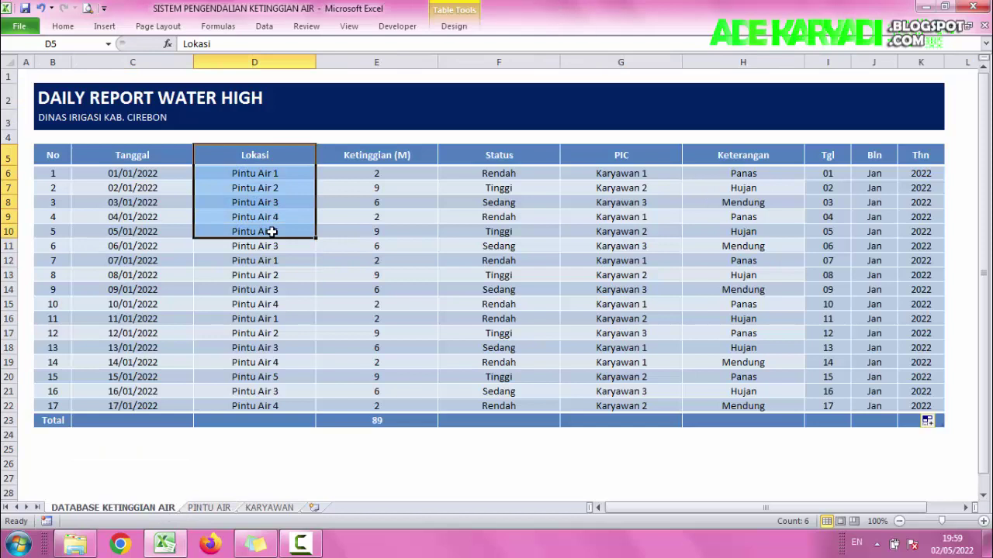
left_click(296, 160)
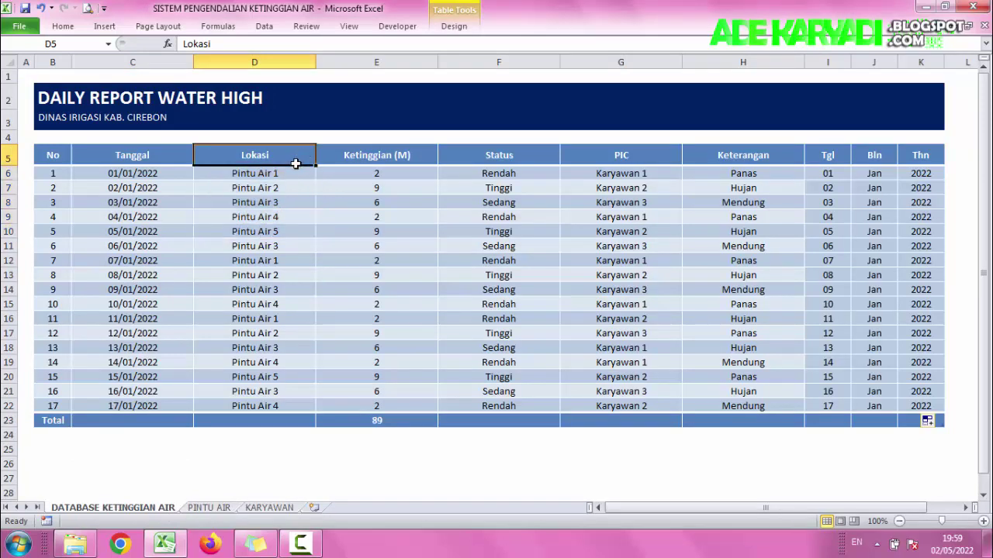
left_click_drag(284, 188, 285, 179)
left_click(284, 179)
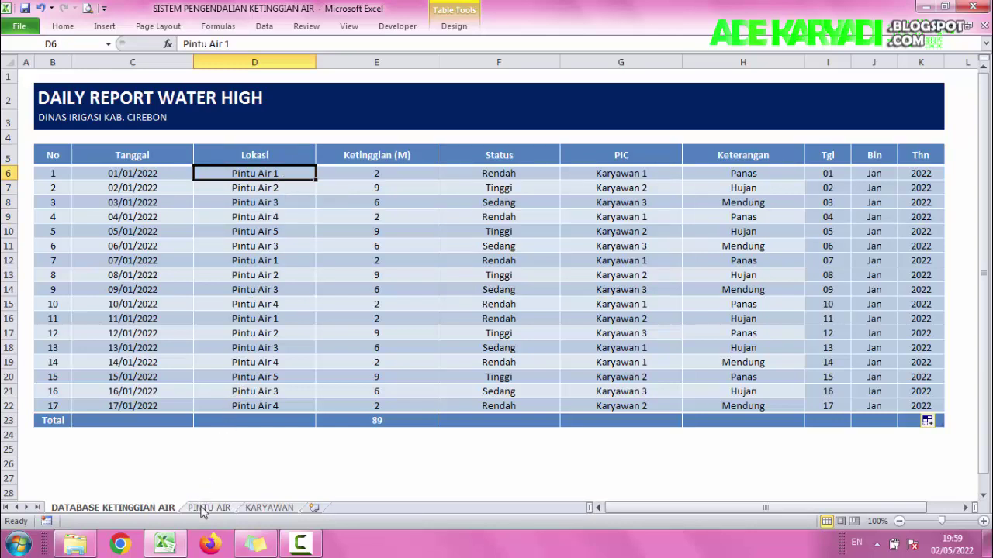
left_click(203, 509)
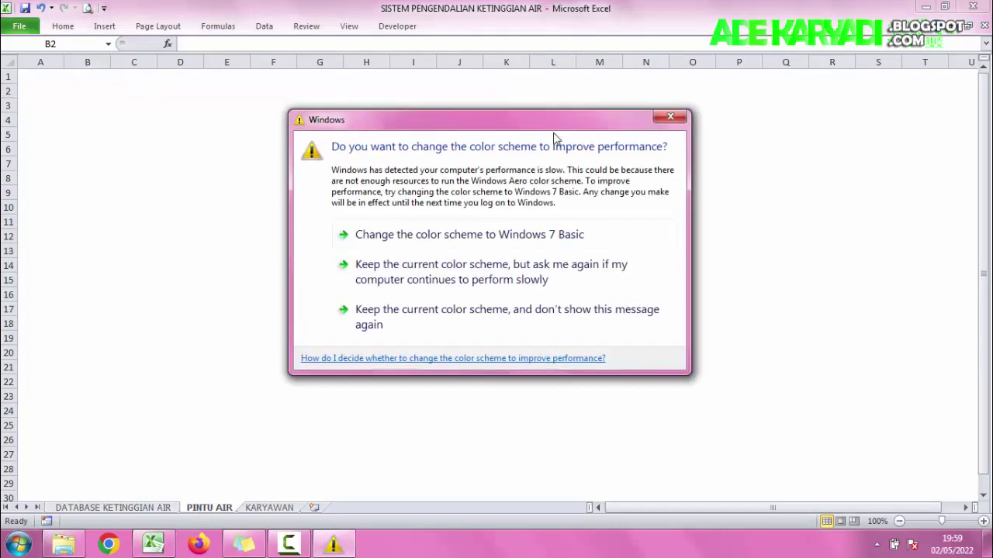
left_click(683, 117)
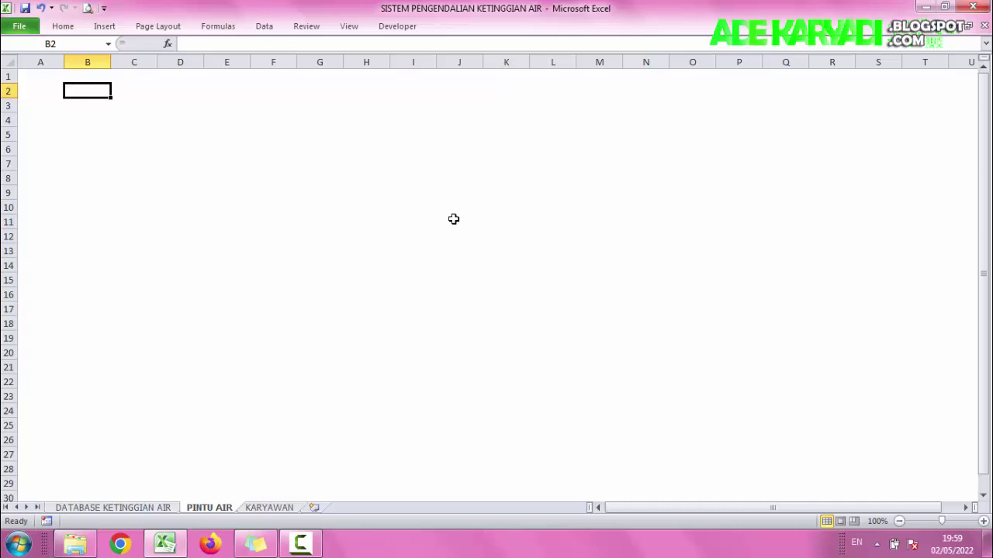
left_click(144, 512)
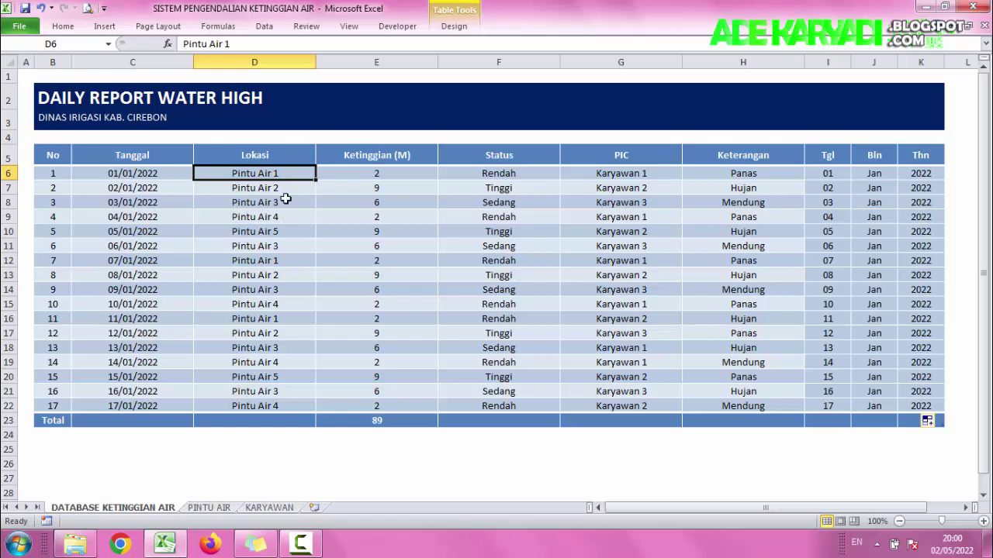
Narrow column A on PINTU AIR and paste the banner rows 2–3 from DATABASE KETINGGIAN AIR.
left_click(207, 509)
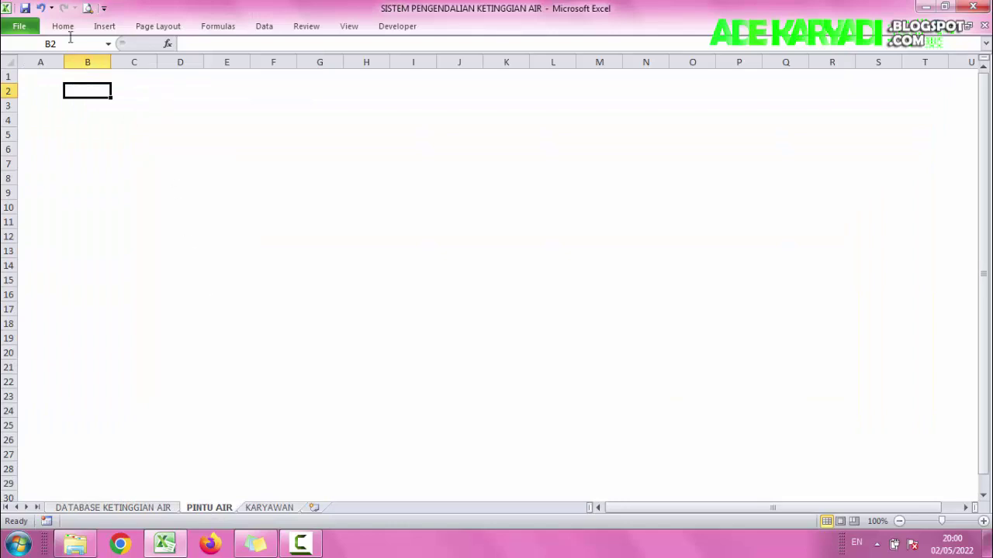
left_click_drag(65, 62, 43, 62)
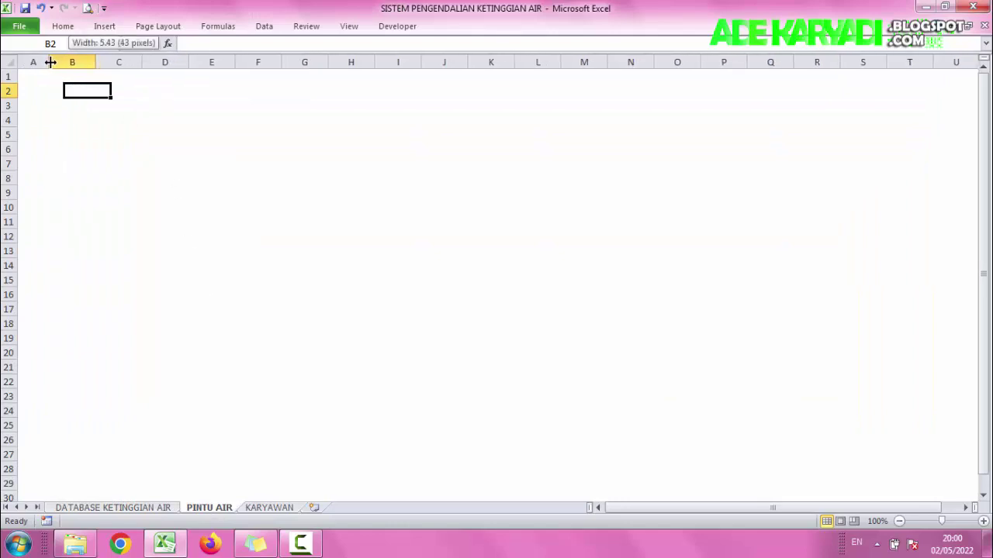
left_click(127, 508)
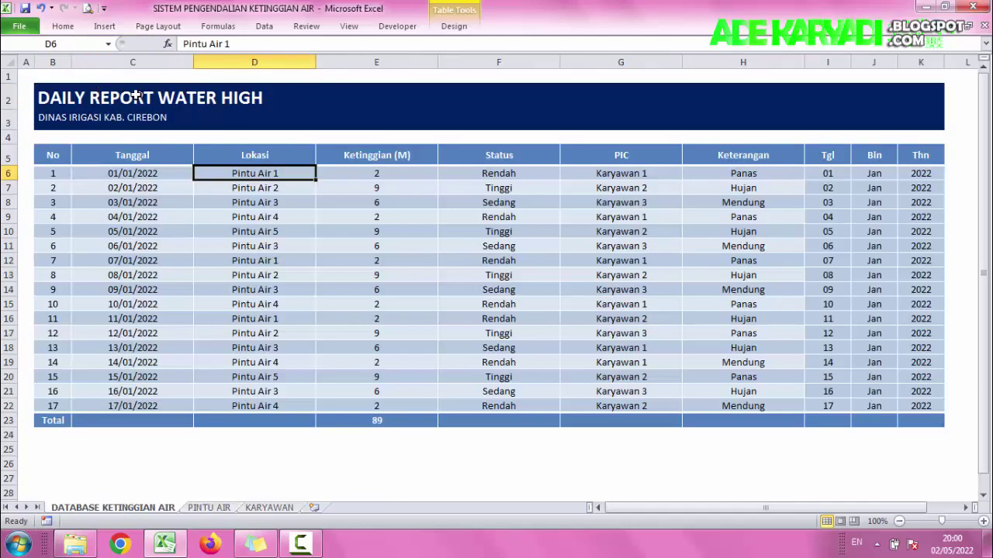
left_click_drag(3, 100, 3, 118)
key("ctrl+c")
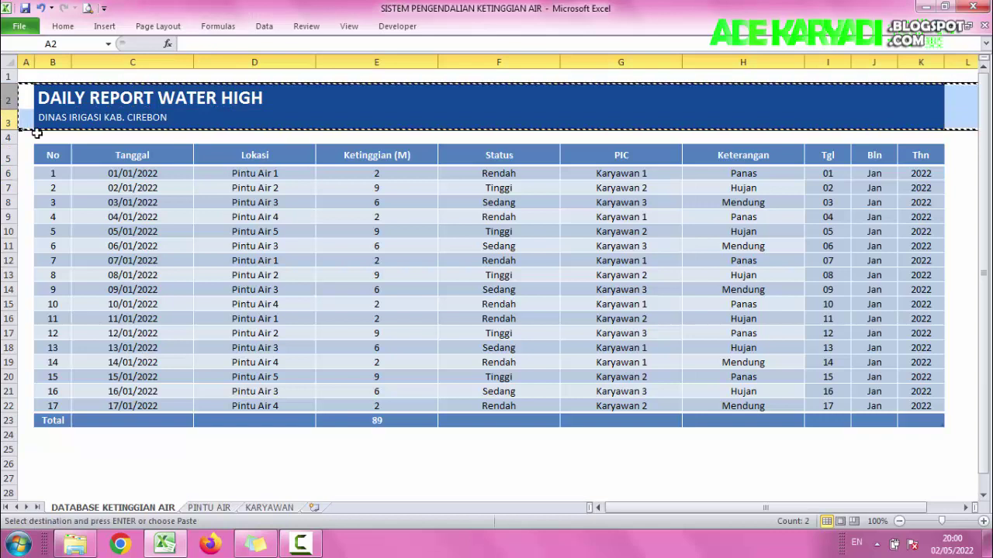
left_click(208, 508)
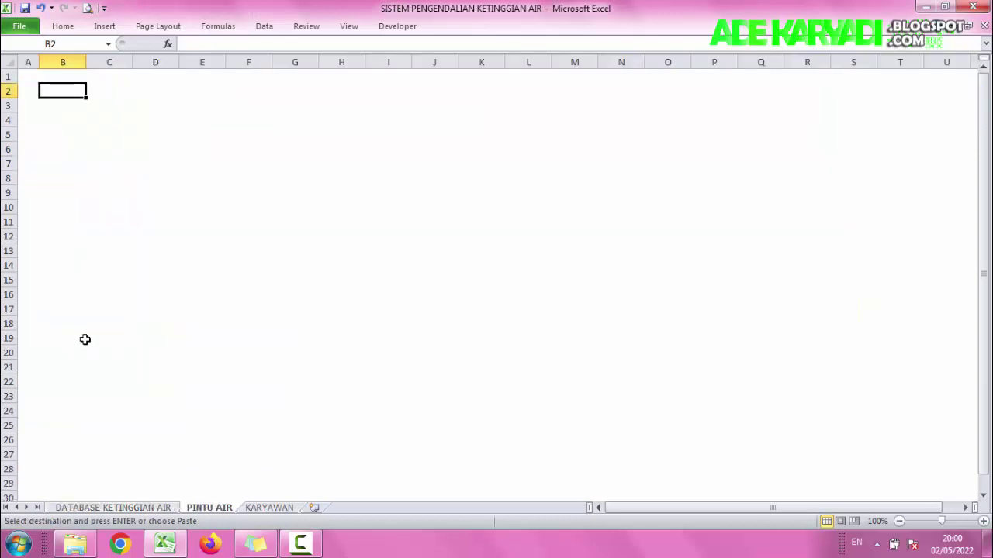
left_click(8, 91)
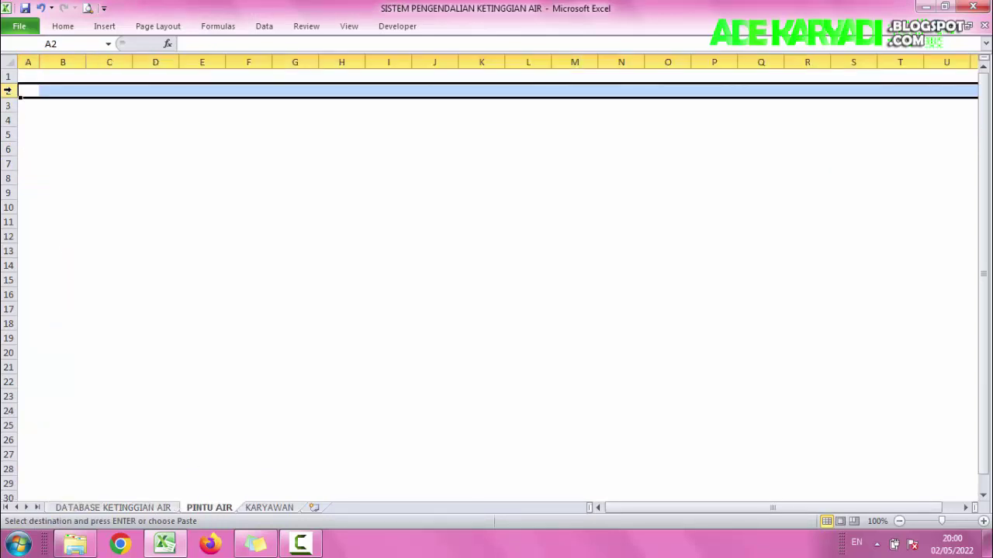
key("ctrl+v")
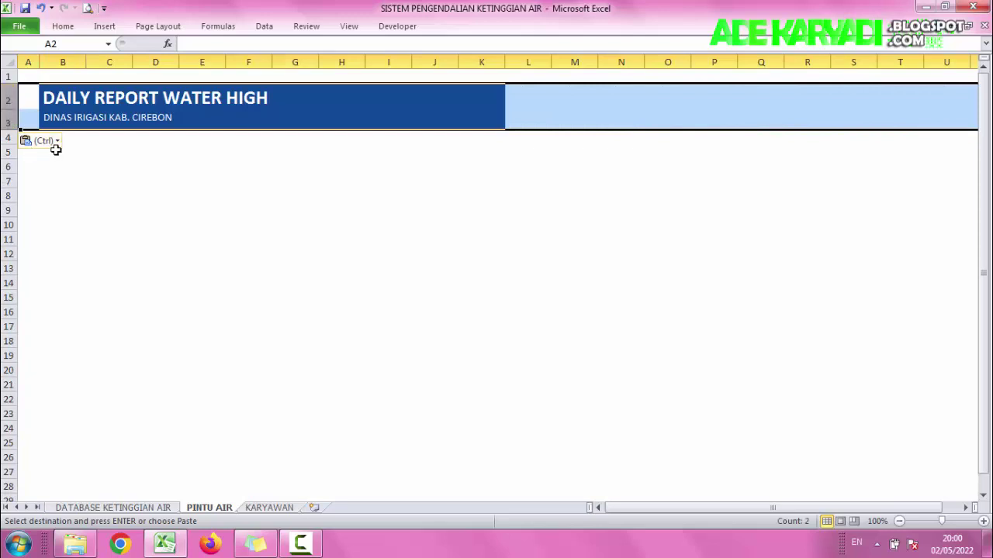
Retitle the banner in B2 to 'DATA LOKASI PINTU AIR'.
left_click(62, 100)
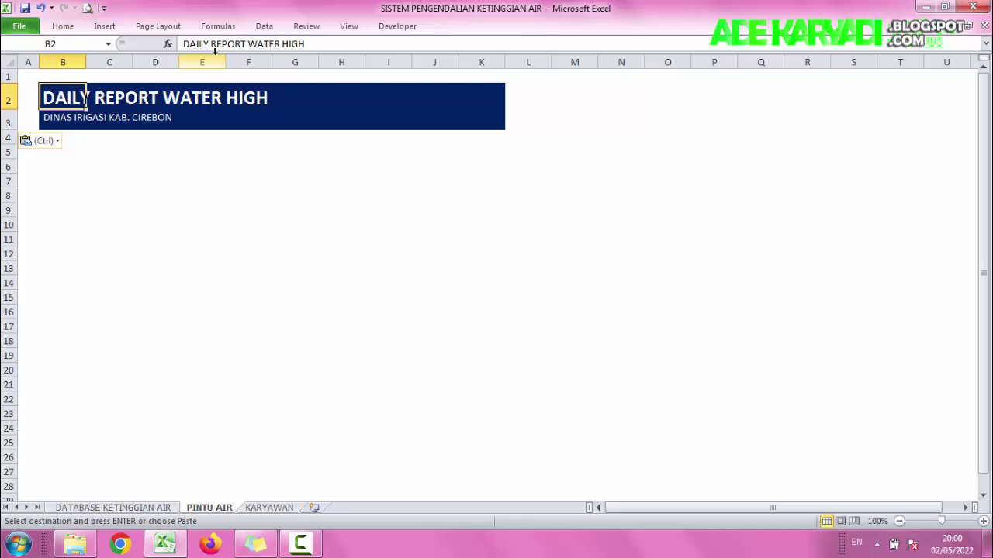
type("da")
key("BackSpace")
key("BackSpace")
type("D")
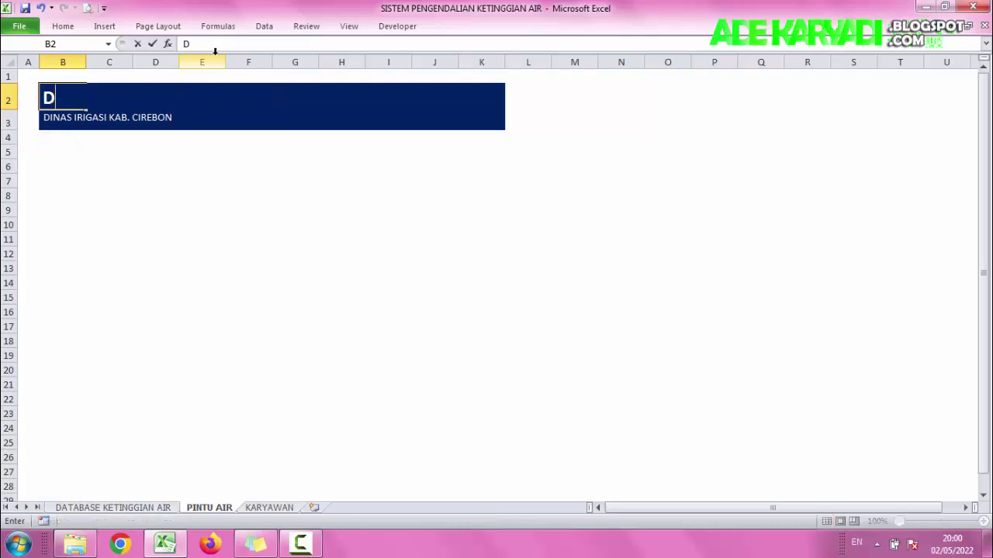
type("ATA ")
type("LOKASI")
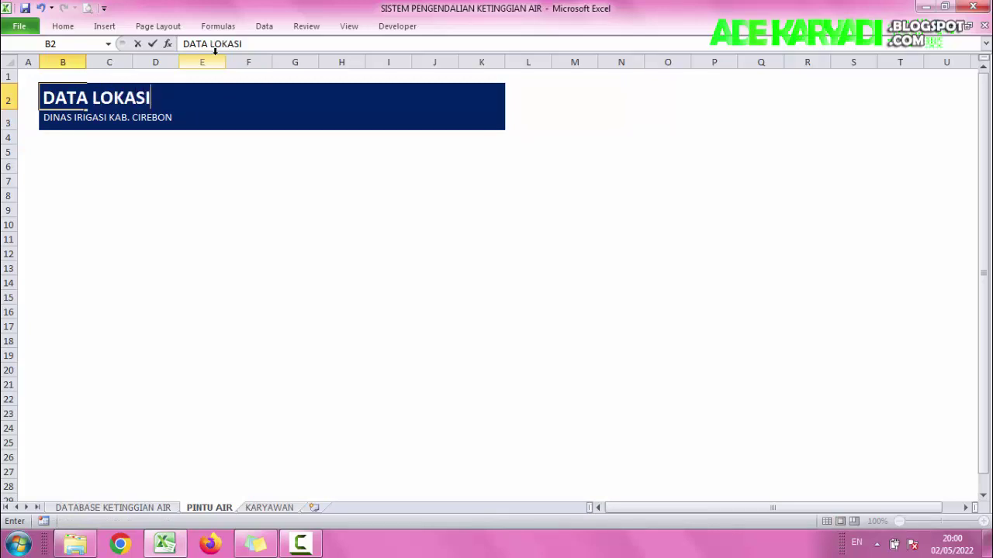
type(" PINTU ")
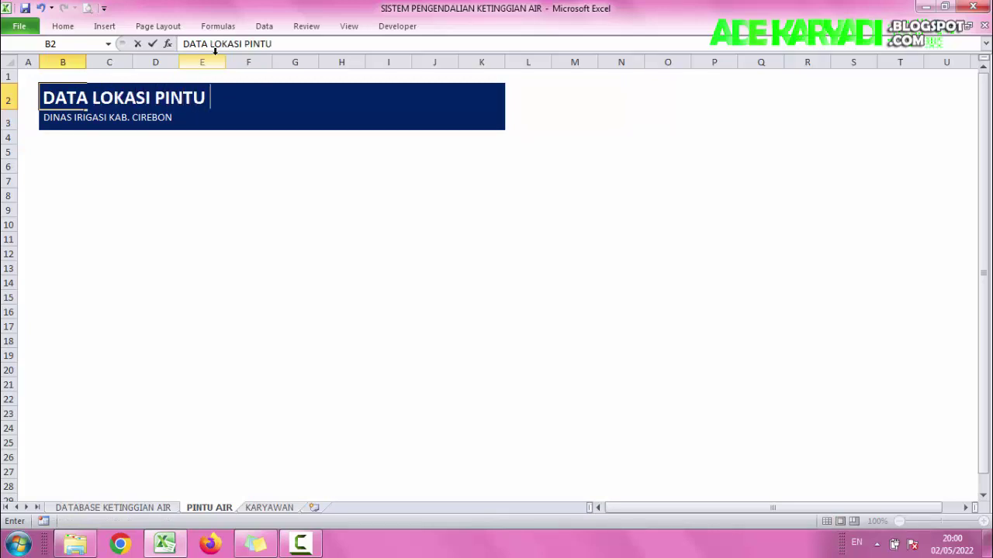
type("AIR")
key("Return")
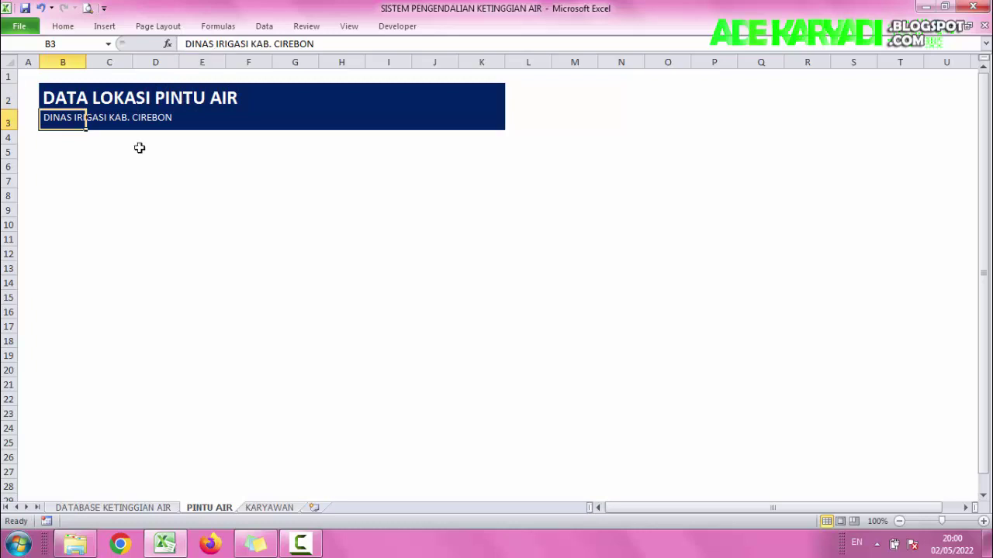
left_click(74, 156)
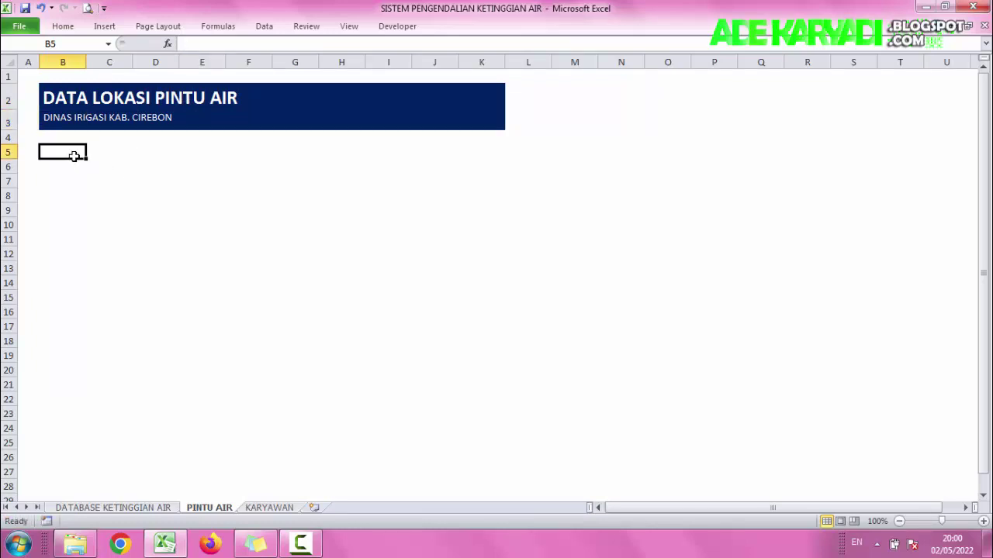
Enter the headings 'No' in B5 and 'Pintu Air' in C5.
type("N")
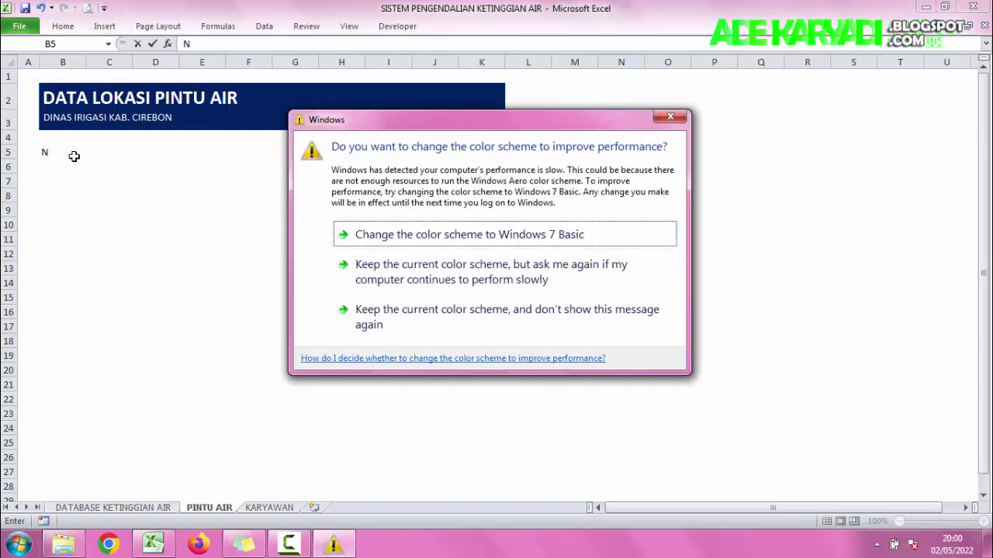
left_click(669, 117)
type("O")
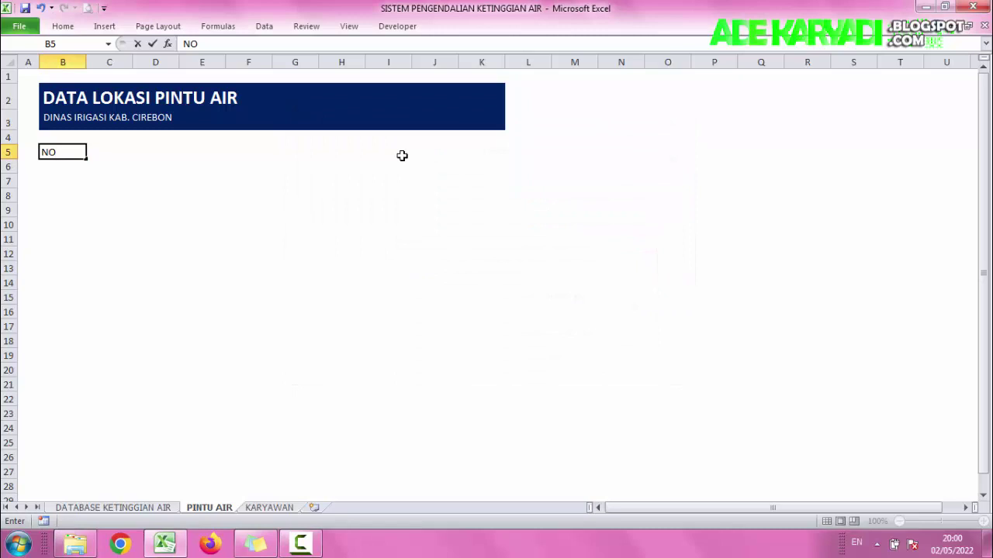
key("BackSpace")
type("o")
key("Tab")
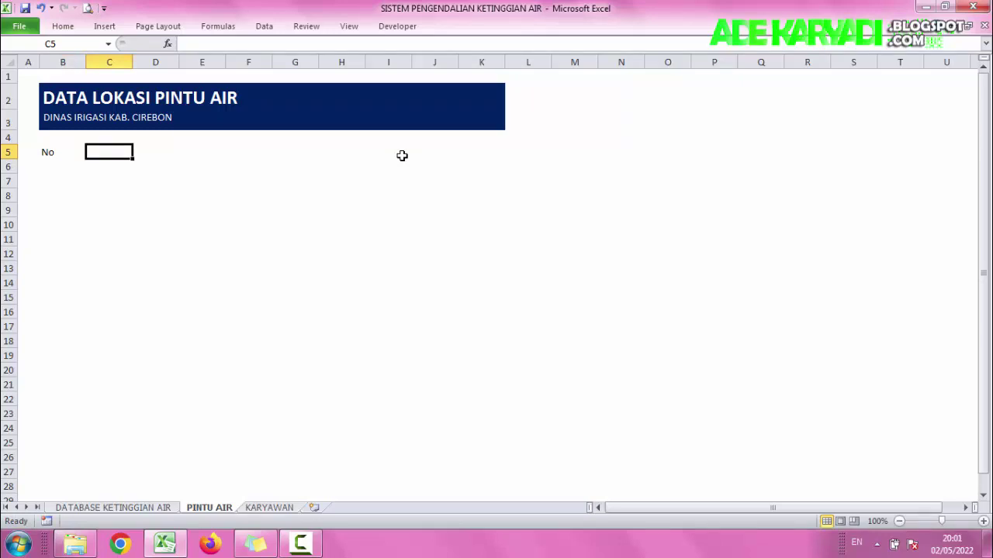
type("p")
key("BackSpace")
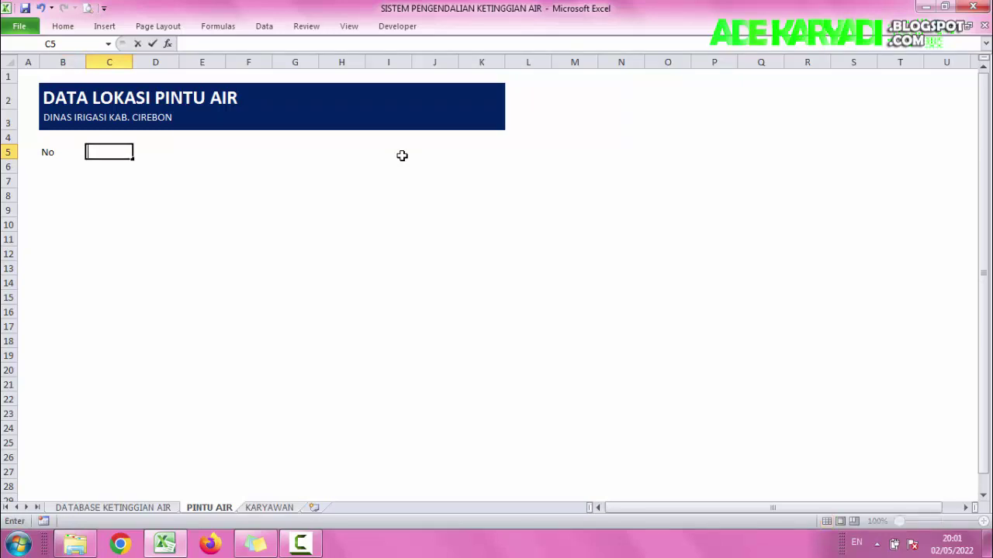
type("Pin")
key("BackSpace")
key("BackSpace")
key("BackSpace")
type("Kode")
key("BackSpace")
key("BackSpace")
key("BackSpace")
key("BackSpace")
type("Pint")
type("u ")
type("Air")
key("Tab")
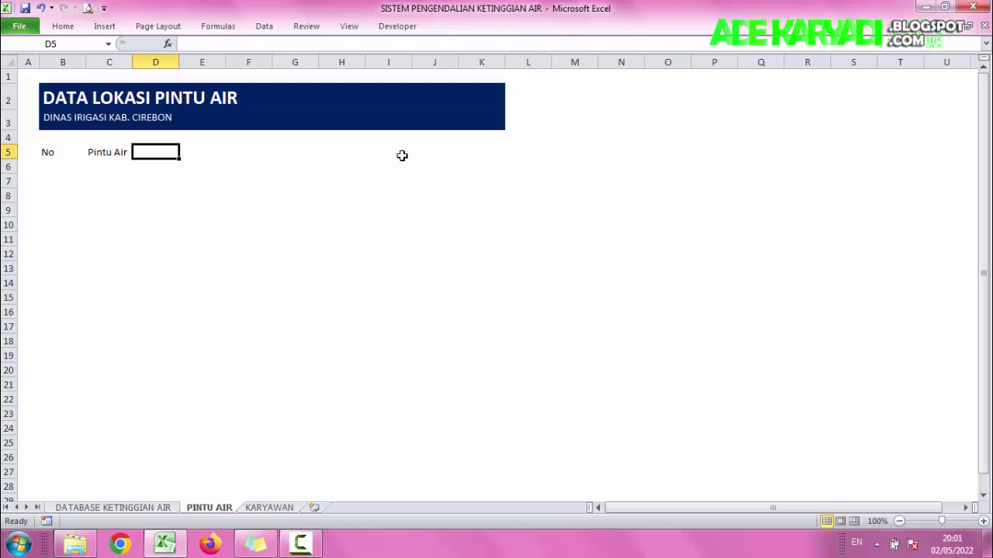
Enter the headings 'Desa' in D5 and 'Kecamatan' in E5.
type("I")
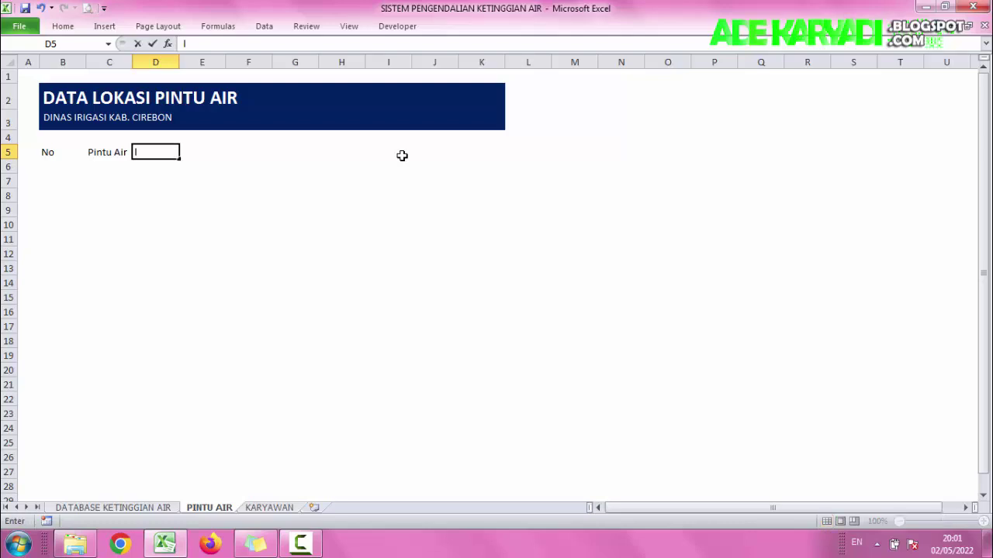
key("BackSpace")
type("Lok")
key("BackSpace")
key("BackSpace")
key("BackSpace")
type("De")
type("sa")
key("Tab")
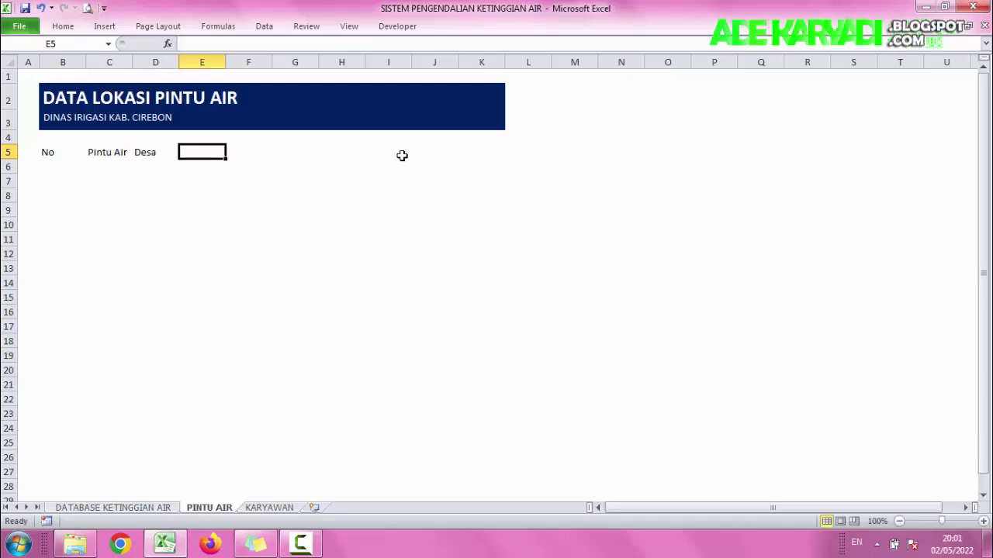
type("Kecamatan")
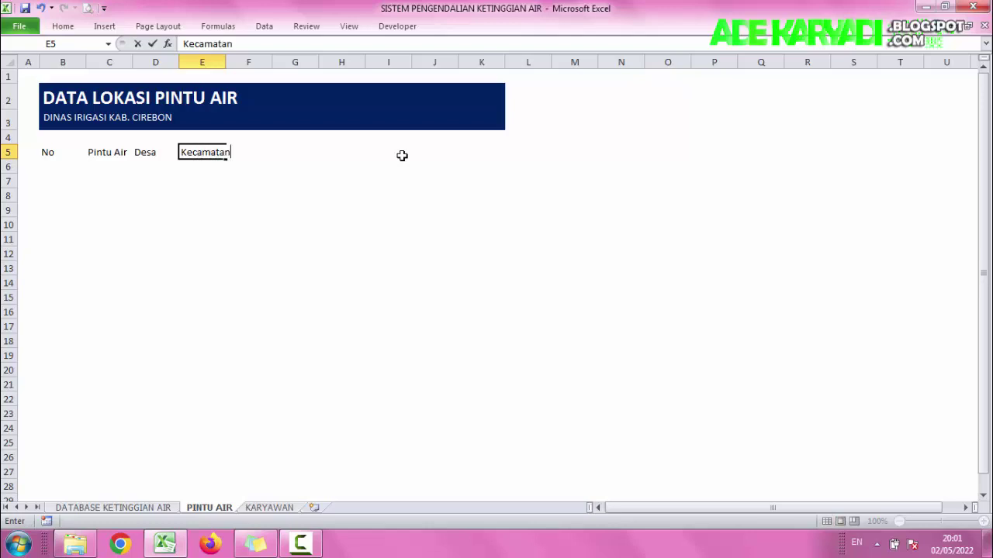
key("Tab")
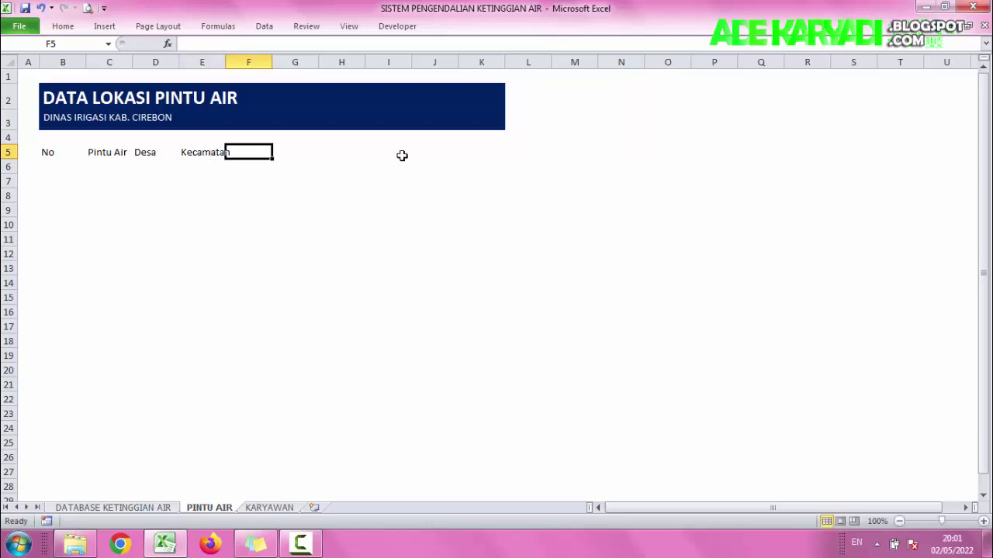
Enter the headings Kota/Kab, Dinas and Karyawan in F5:H5.
type("Ko")
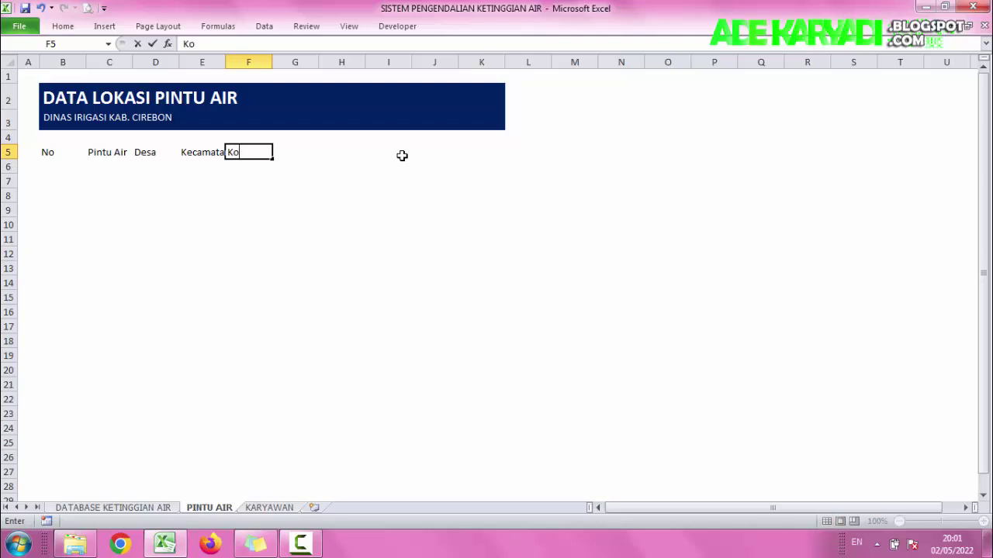
type("ta/K")
type("ab")
key("Tab")
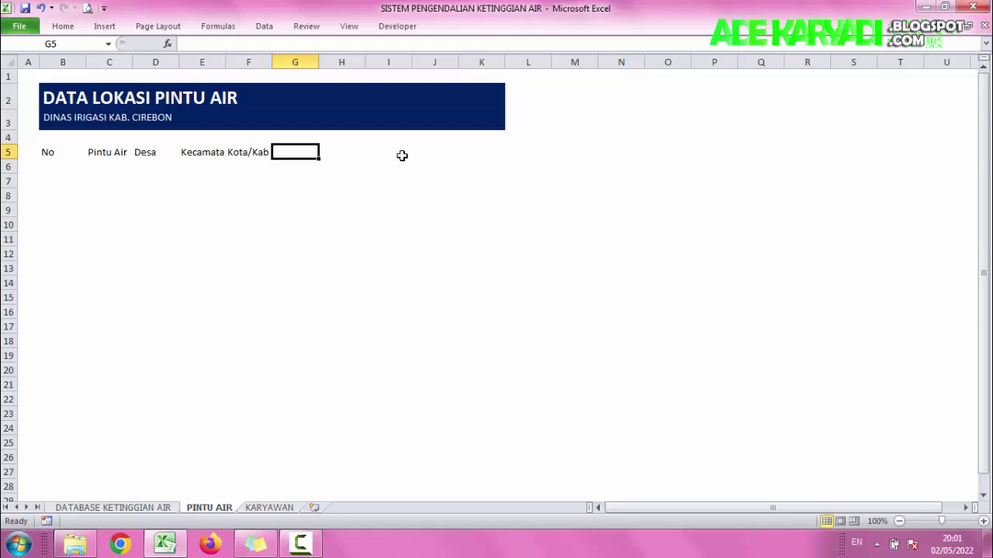
type("D")
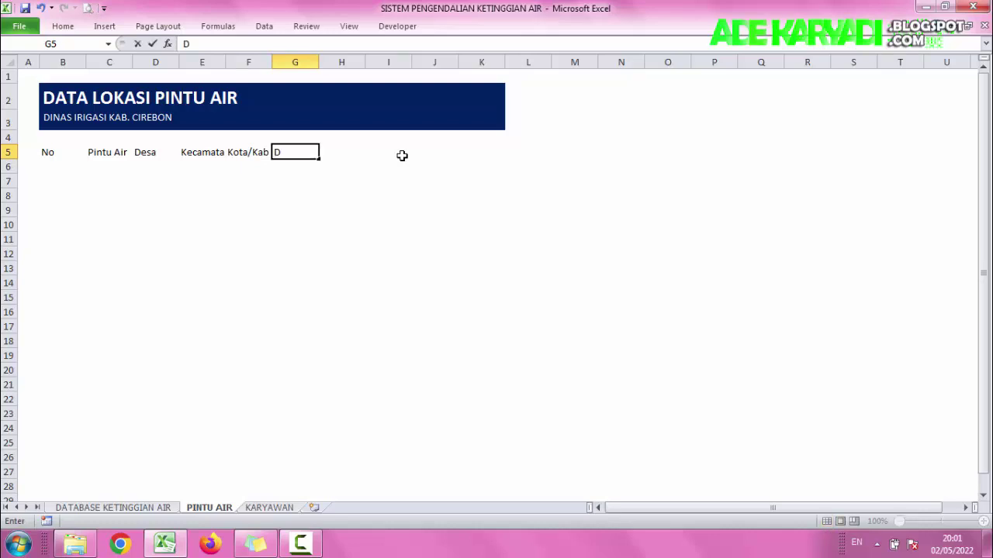
type("inas")
key("Tab")
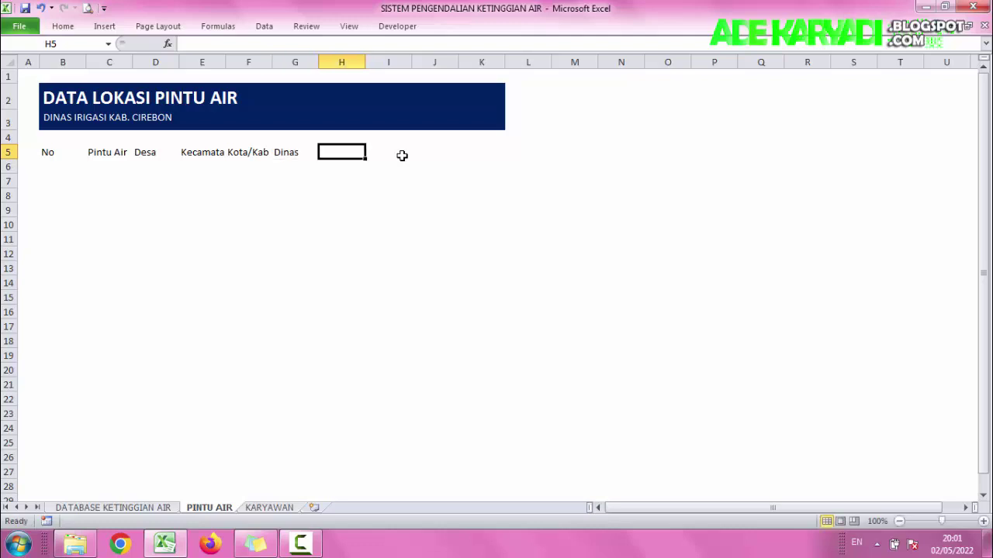
type("P")
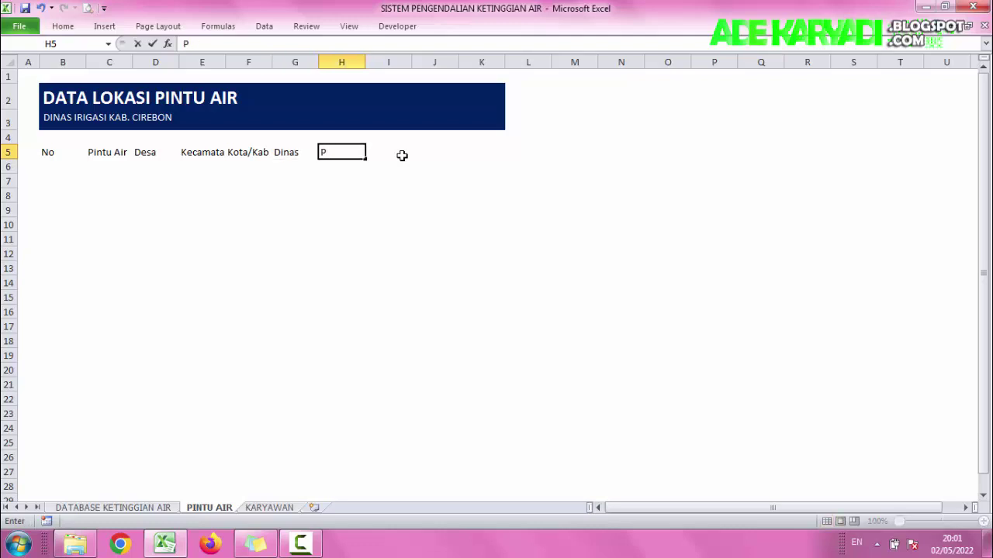
type("I")
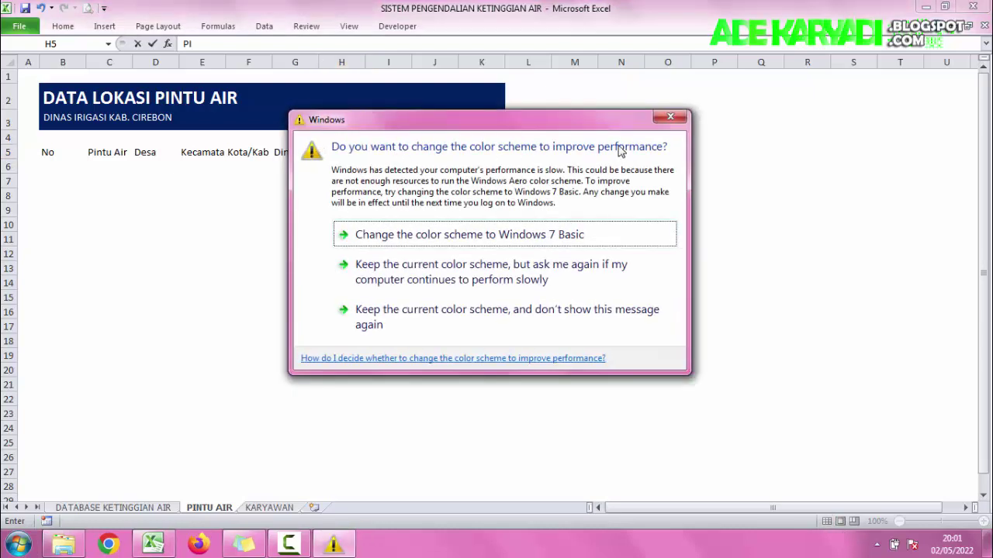
left_click(665, 117)
type("C")
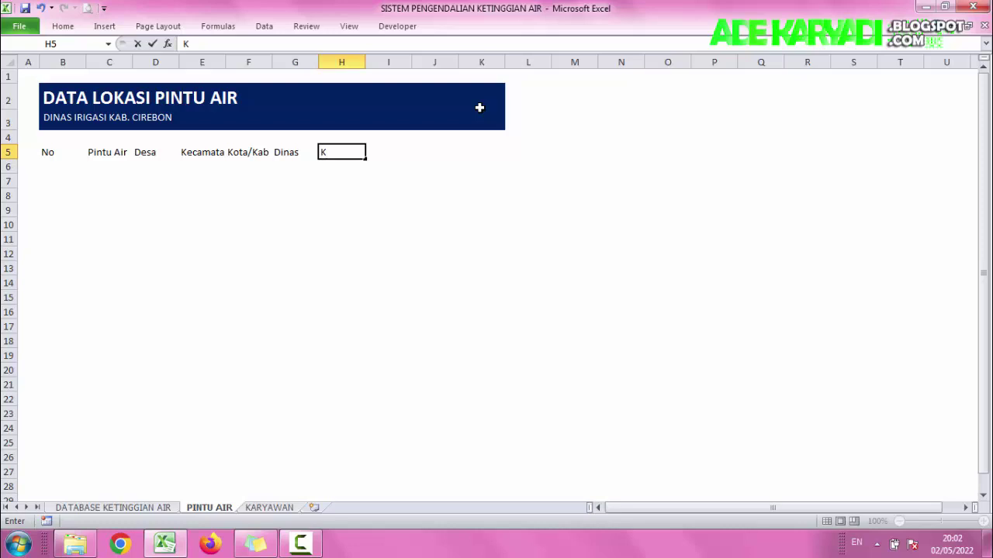
type("yawan")
key("Tab")
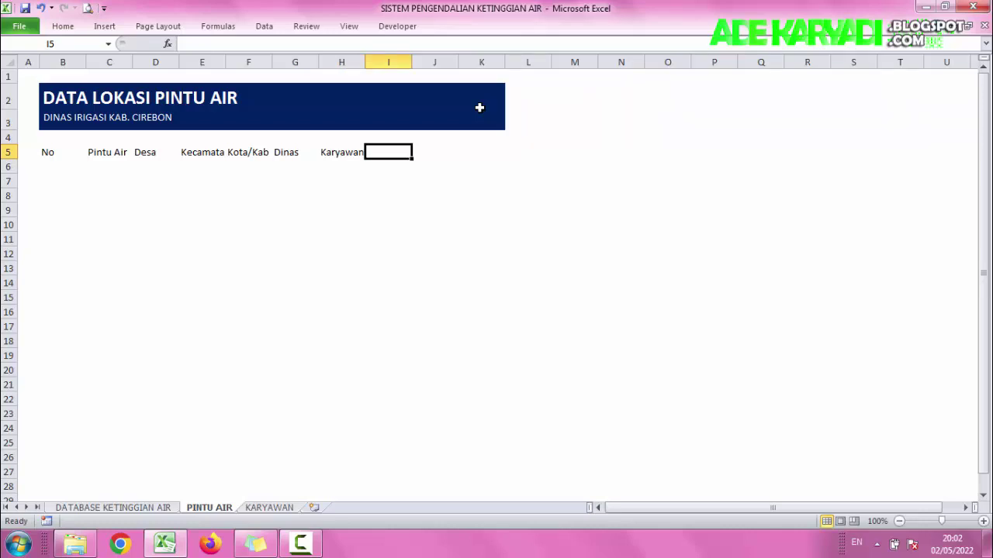
Add the Handphone and Status headings, then select B5:J15.
type("Handphone")
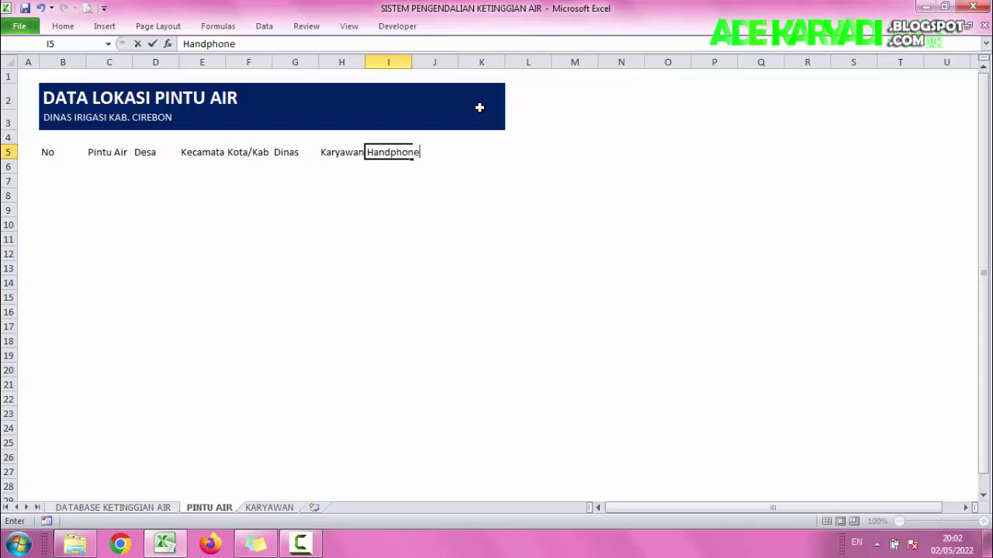
key("Tab")
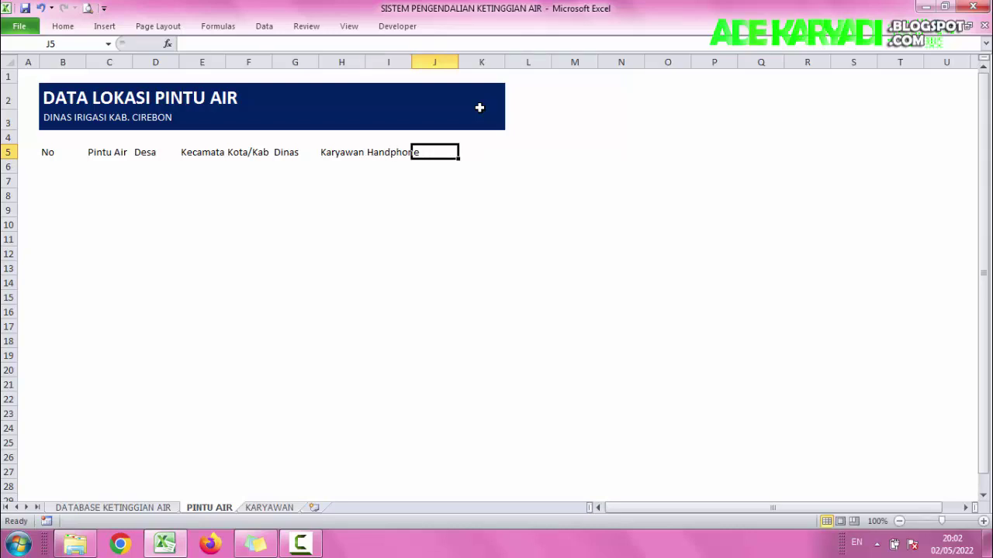
type("Status")
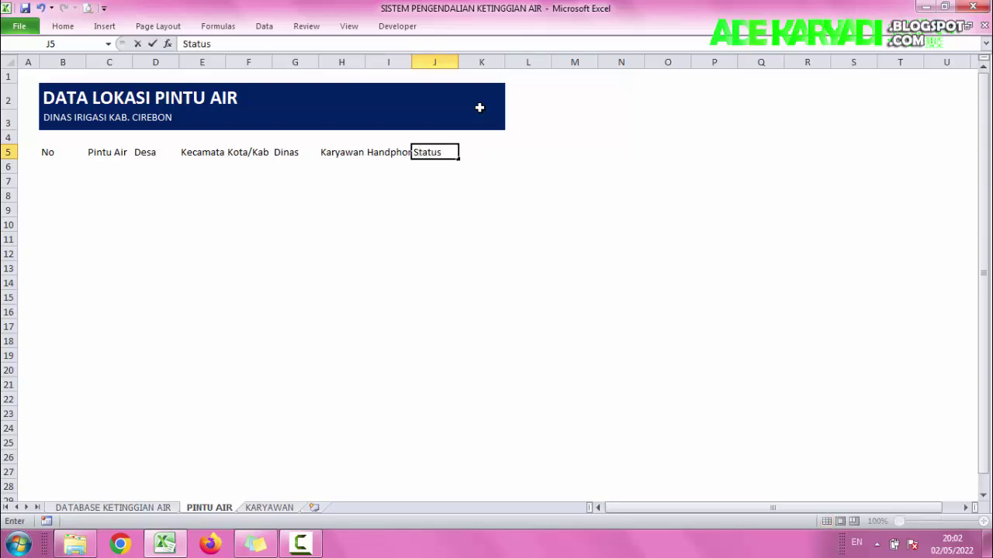
key("Return")
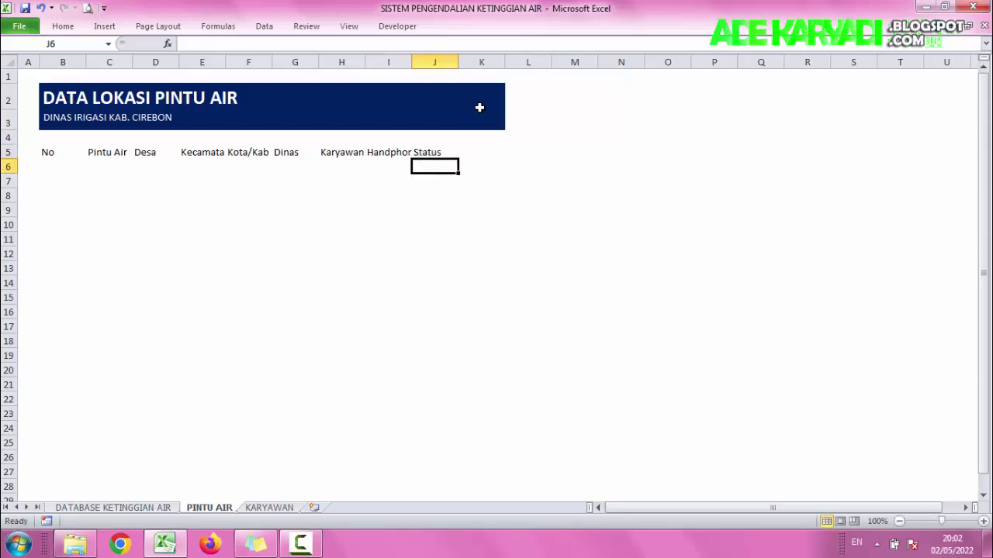
left_click_drag(49, 152, 387, 154)
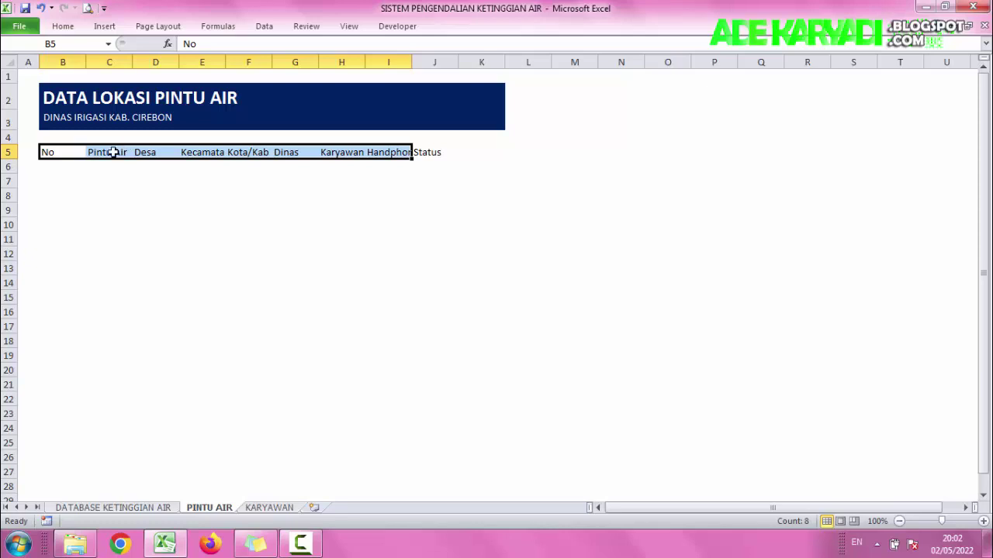
left_click(49, 153)
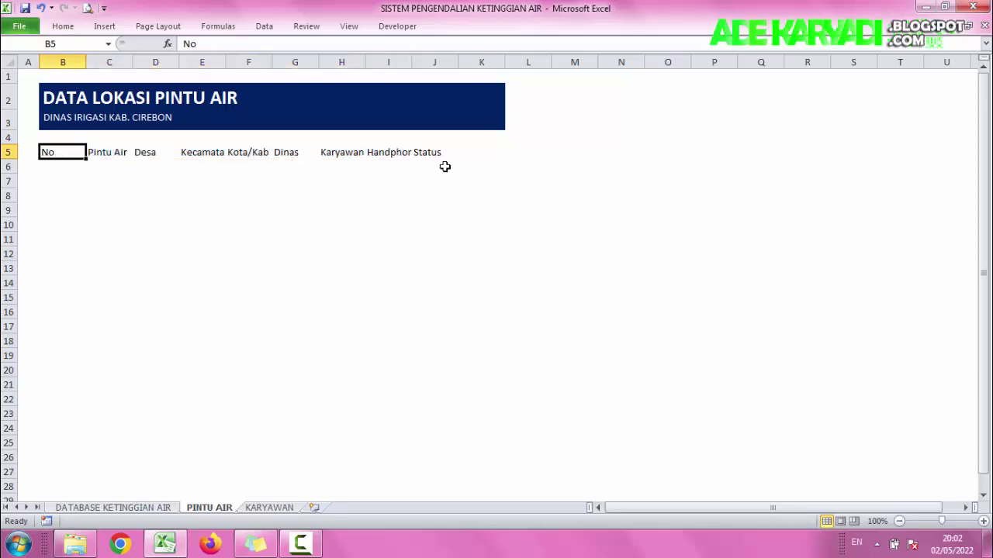
mouse_move(55, 153)
left_mouse_down()
mouse_move(419, 162)
mouse_move(417, 302)
left_mouse_up()
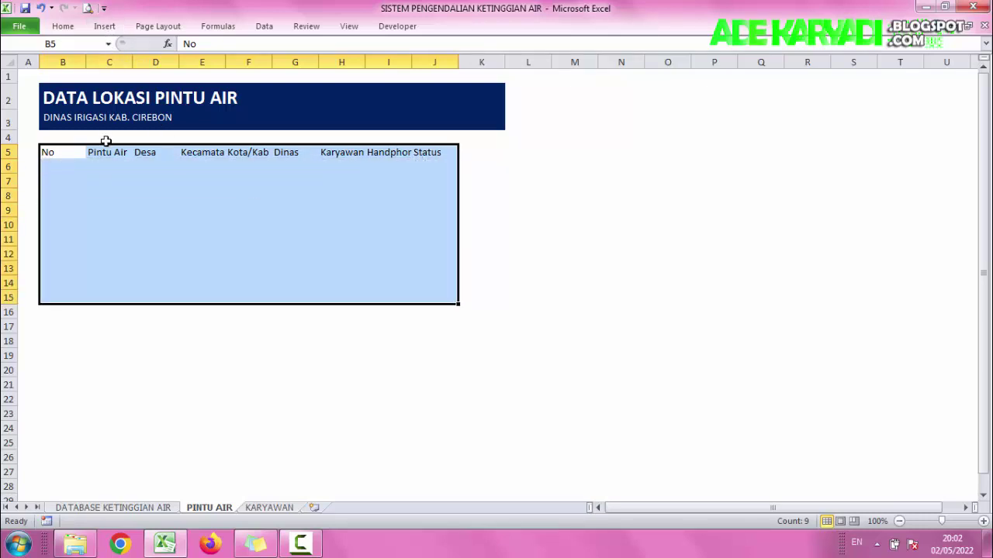
Convert B5:J15 into a table with My table has headers ticked.
left_click(112, 26)
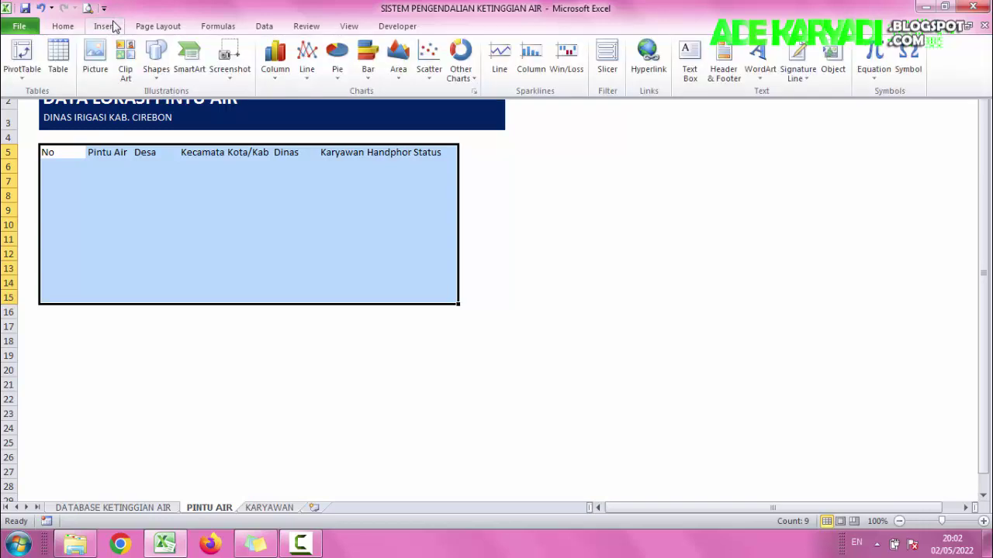
left_click(58, 58)
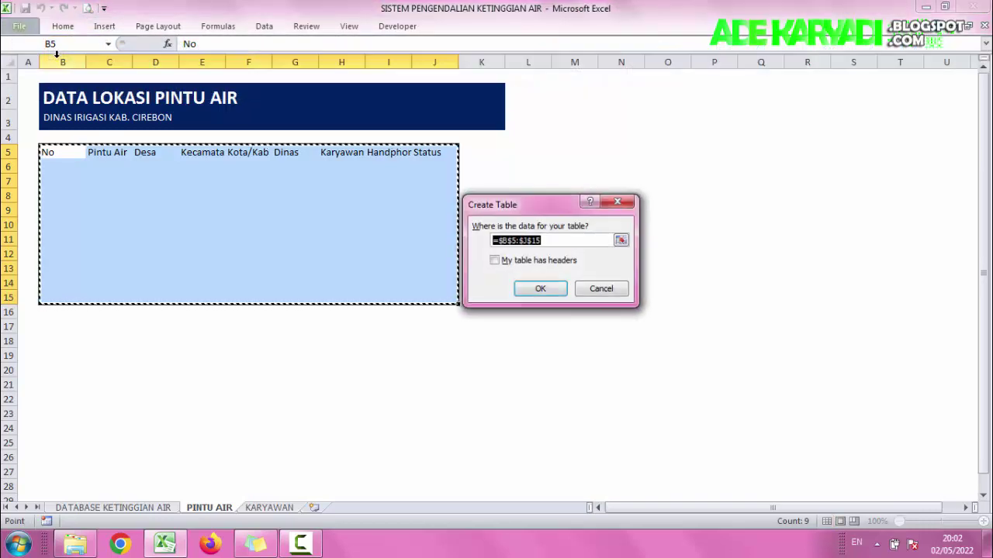
left_click(495, 261)
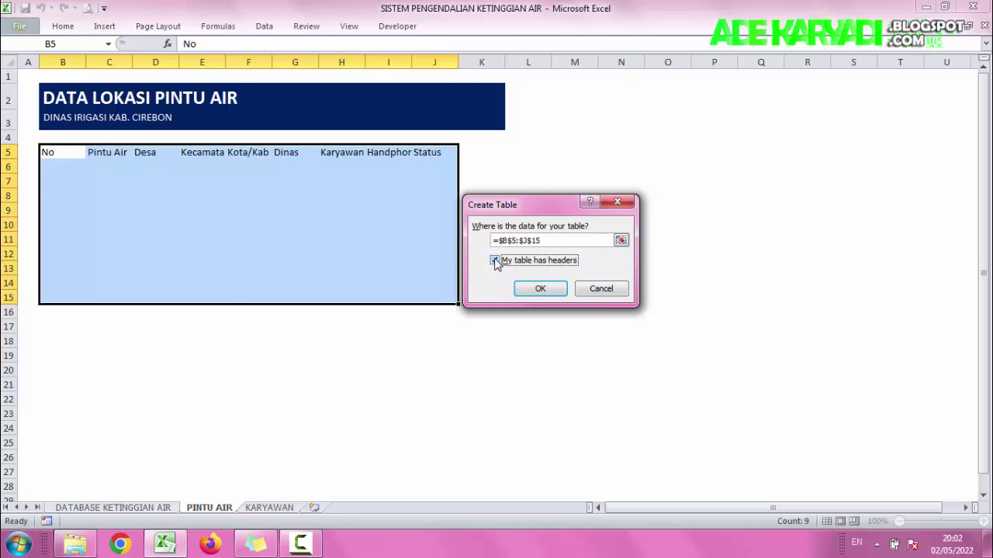
left_click(539, 290)
Apply a medium blue banded table style to the new table.
left_click(338, 194)
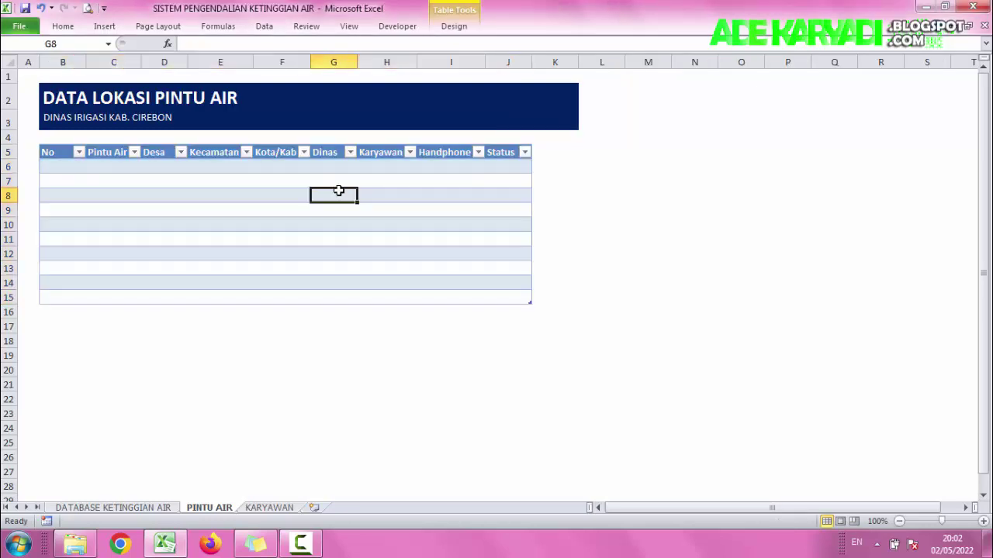
left_click(456, 30)
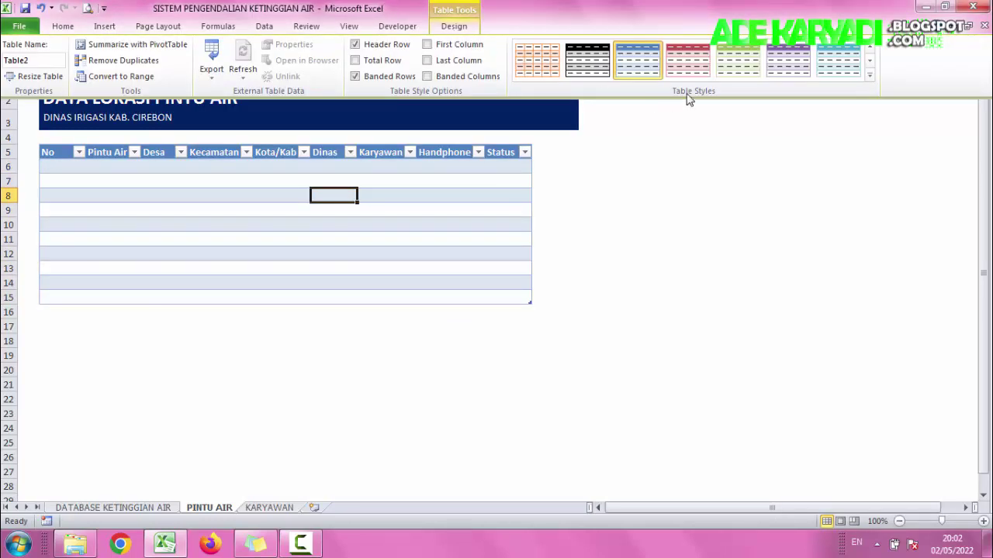
left_click(870, 77)
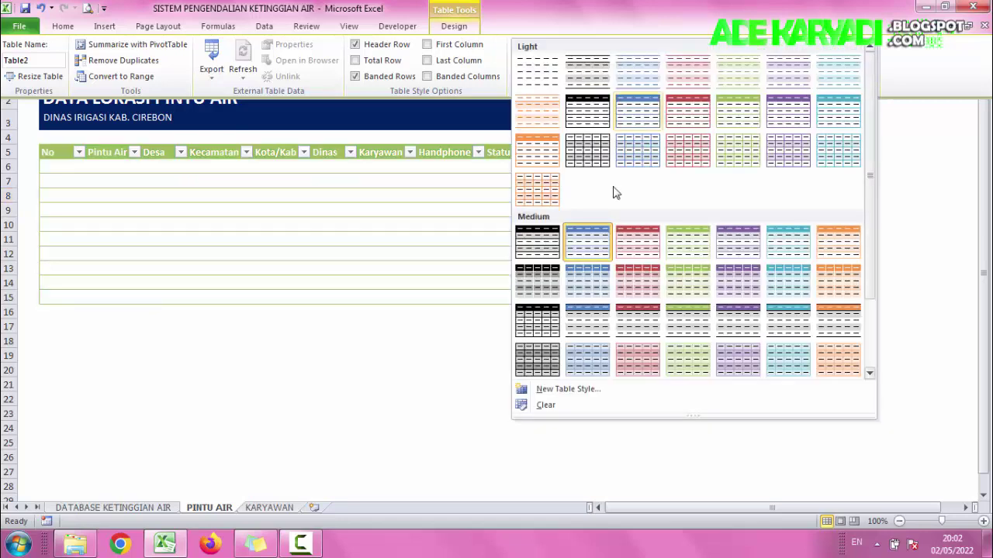
left_click(584, 277)
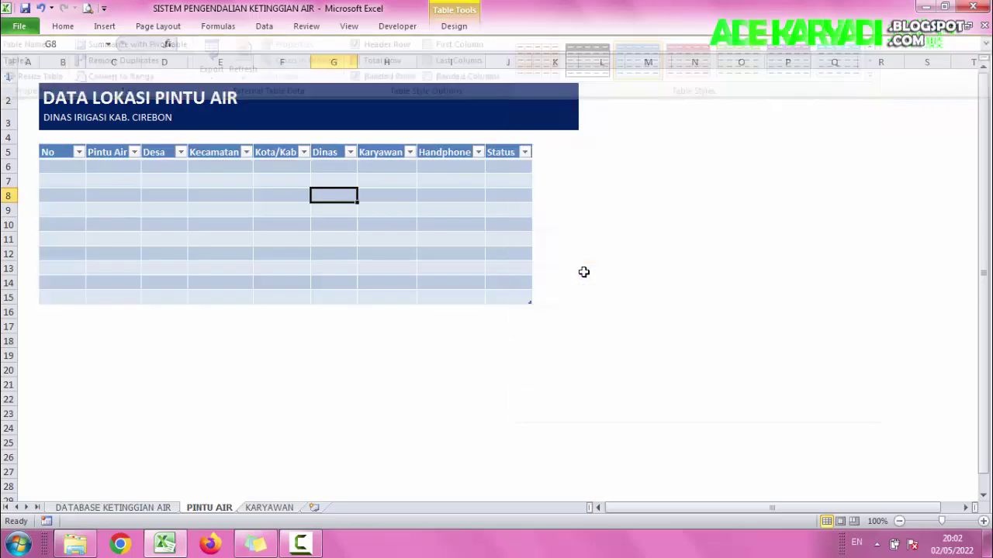
left_click(561, 57)
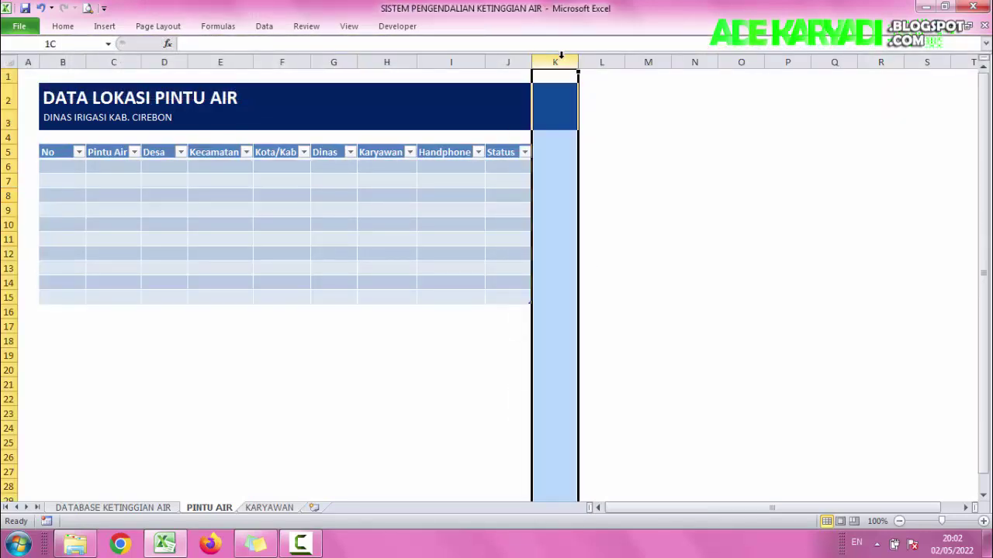
Delete column K so the banner ends at column J.
right_click(563, 55)
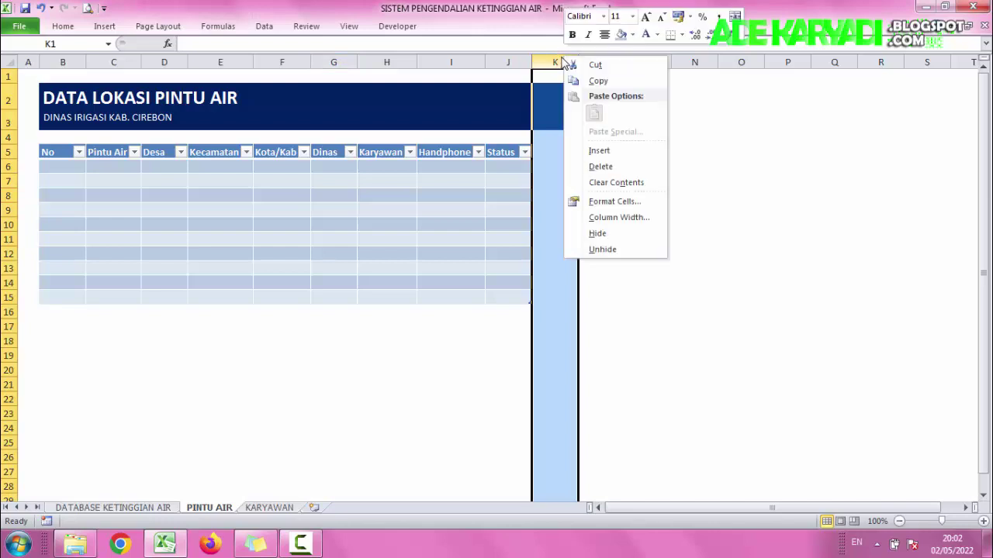
left_click(597, 164)
left_click(455, 165)
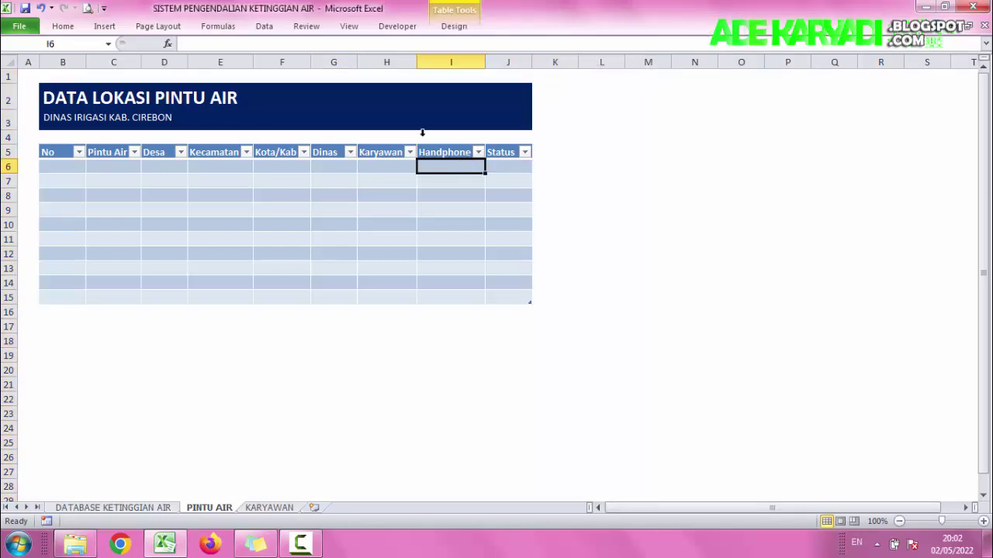
Turn off the table's header filter buttons with Data > Filter.
left_click(264, 26)
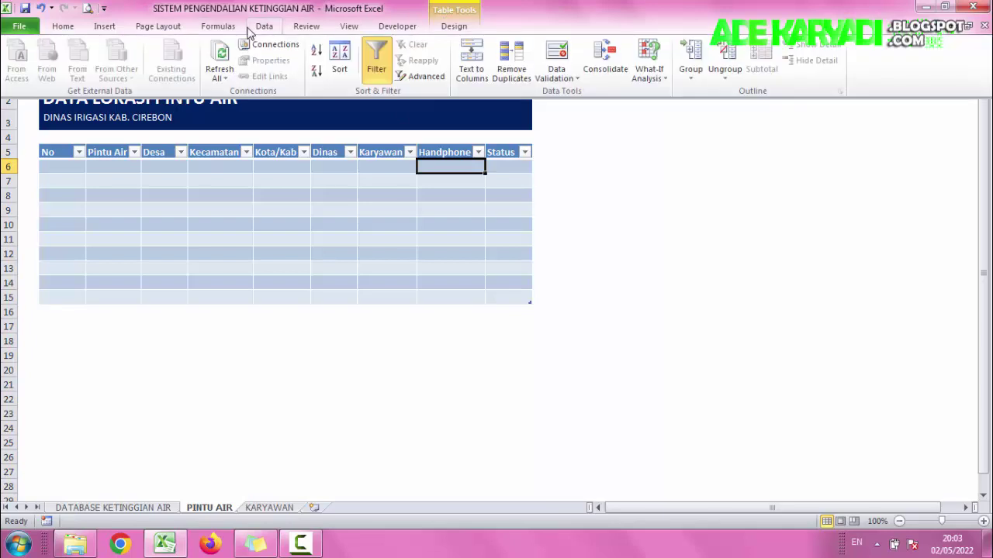
left_click(376, 69)
left_click(283, 223)
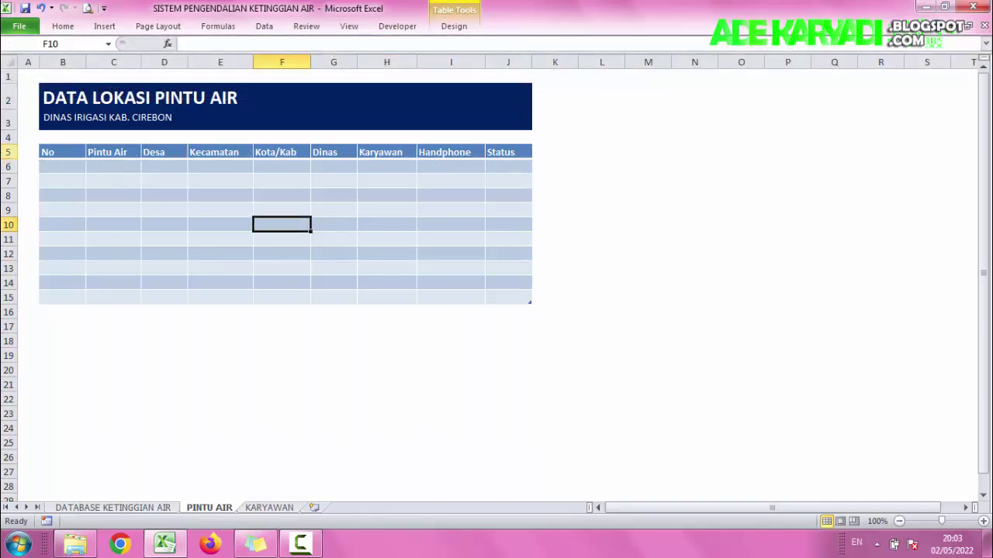
left_click(8, 152)
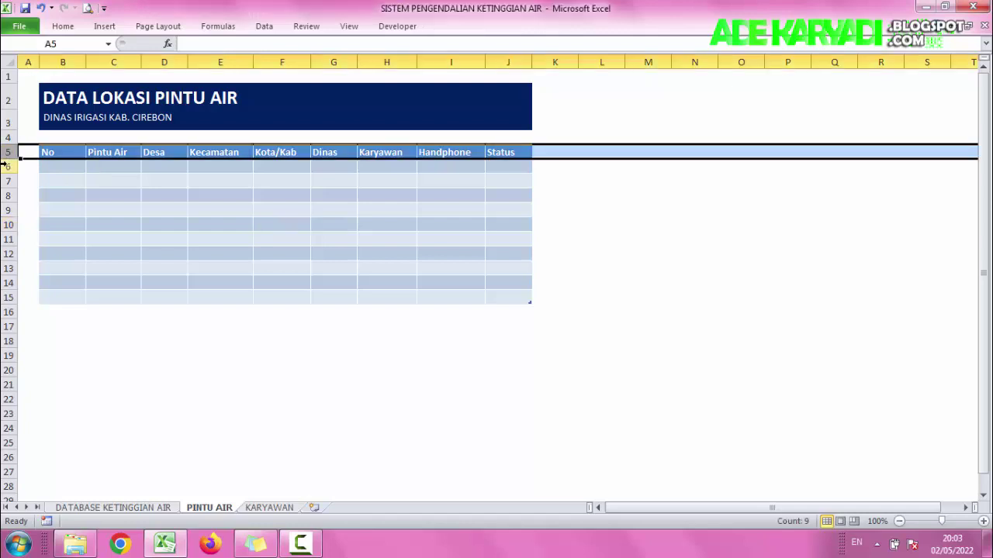
Make header row 5 taller and centre its labels horizontally and vertically.
left_click_drag(6, 159, 6, 174)
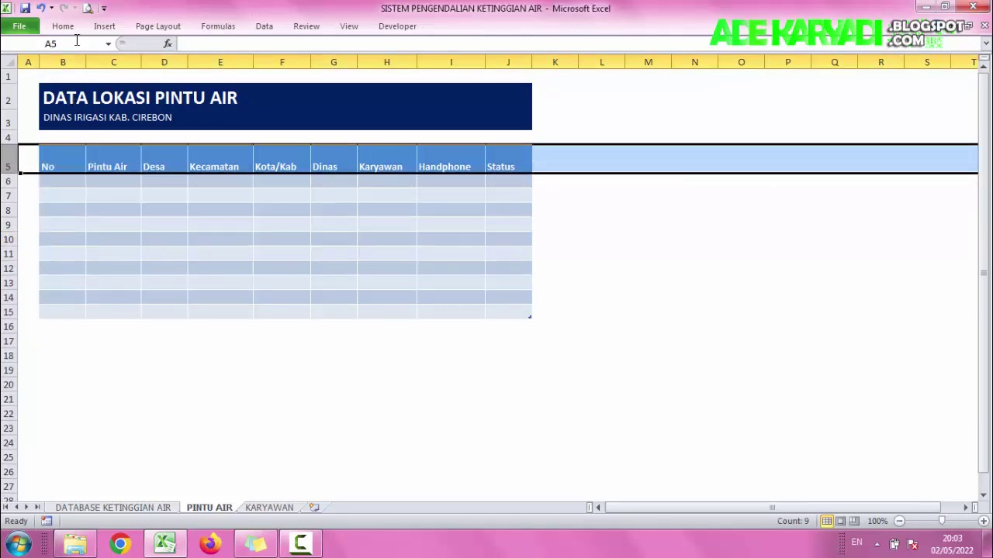
left_click(75, 35)
left_click(155, 196)
left_click_drag(6, 174, 6, 307)
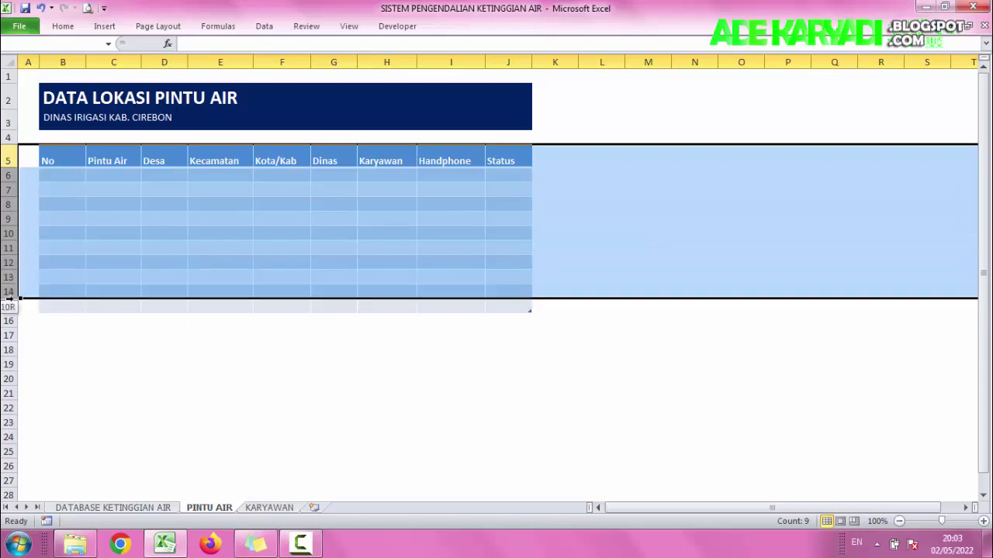
left_click(64, 26)
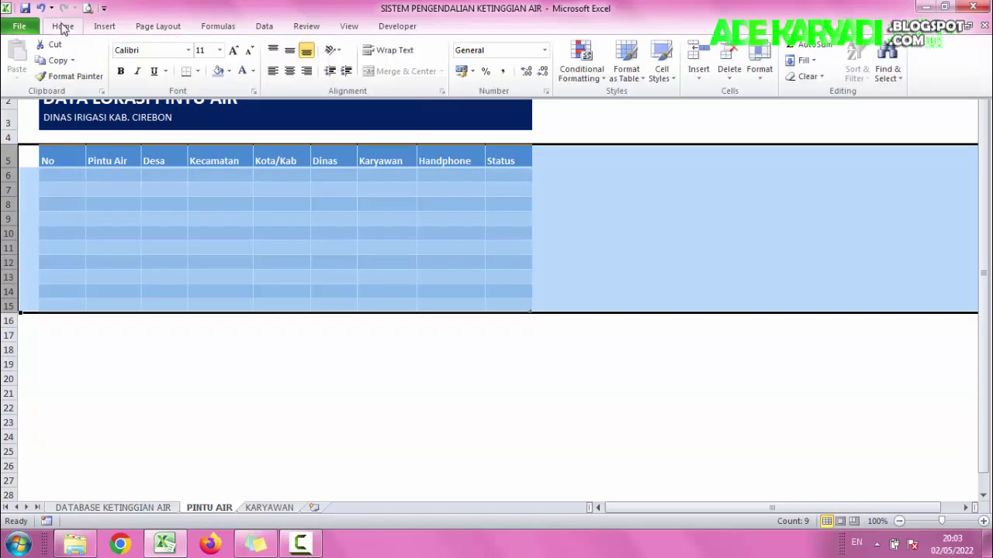
left_click(289, 71)
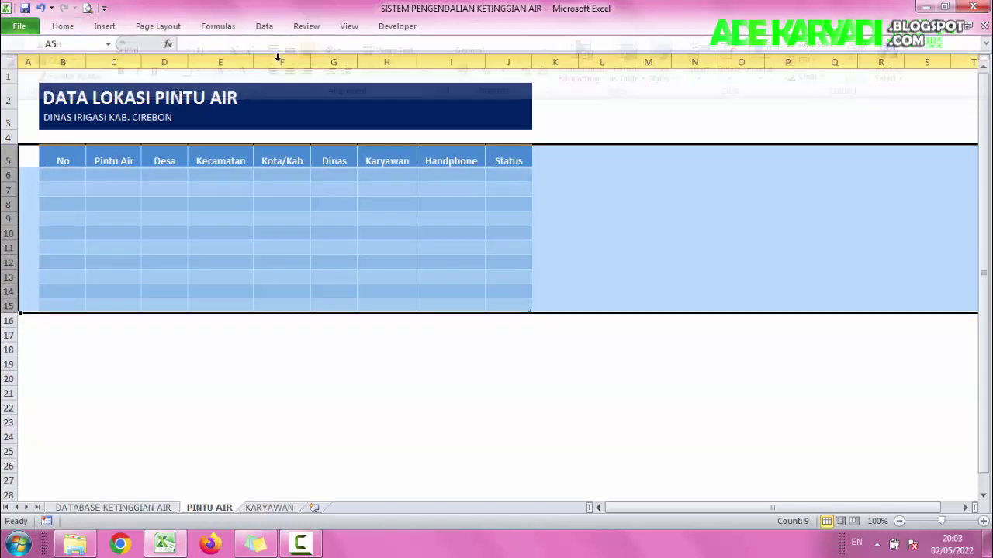
left_click(63, 27)
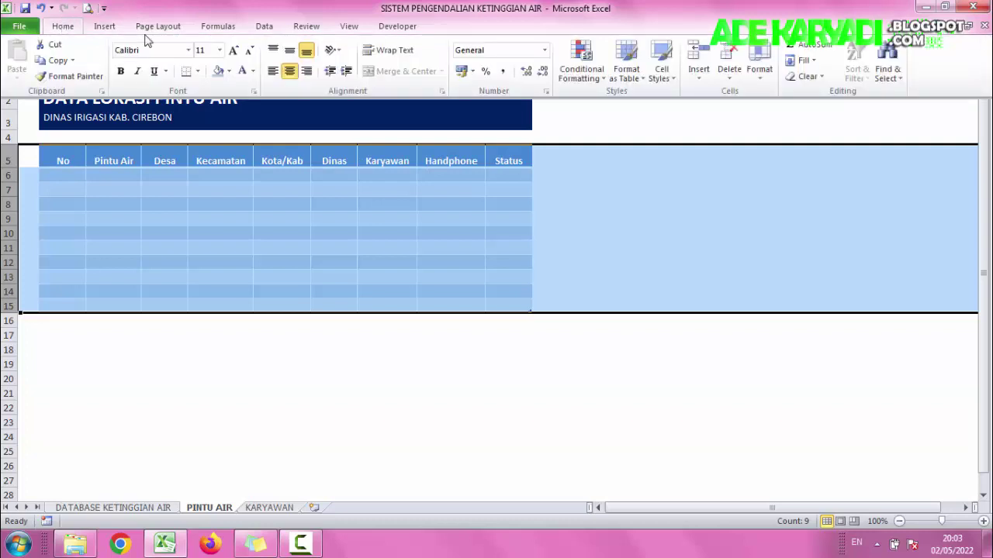
left_click(289, 50)
Add a Total row to the PINTU AIR table.
left_click(266, 177)
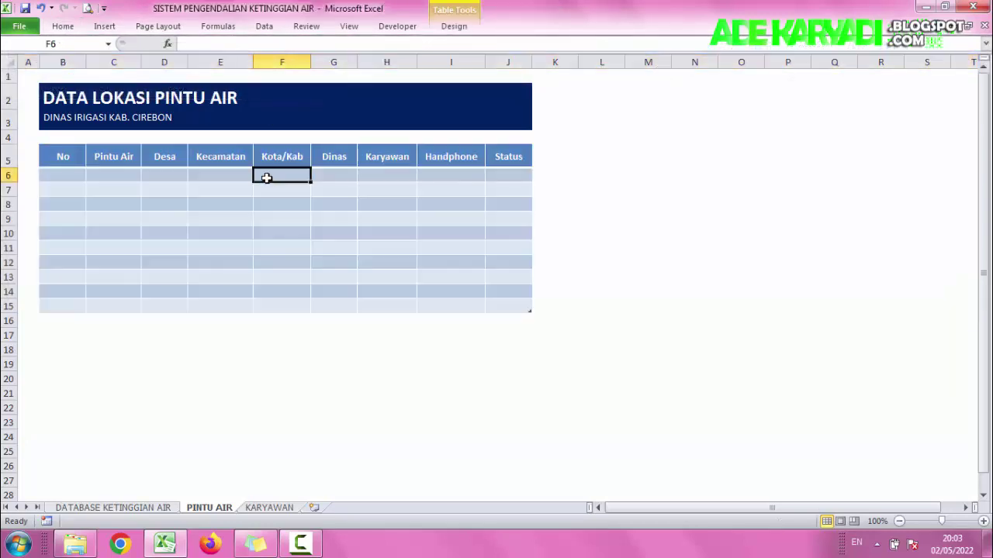
left_click(457, 28)
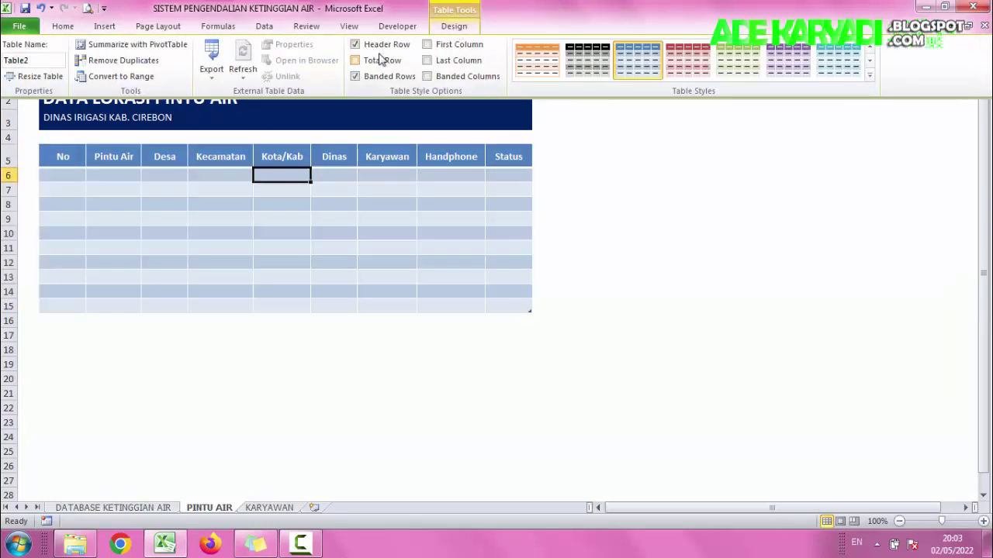
left_click(380, 61)
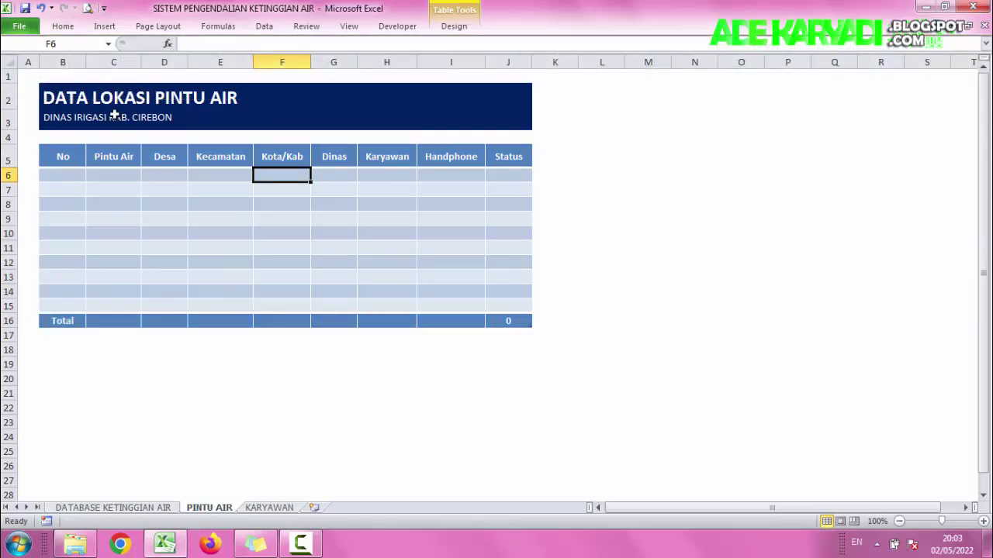
Narrow columns B and A and widen columns C through J evenly.
mouse_move(87, 62)
left_mouse_down()
mouse_move(69, 62)
mouse_move(479, 92)
mouse_move(519, 61)
left_mouse_up()
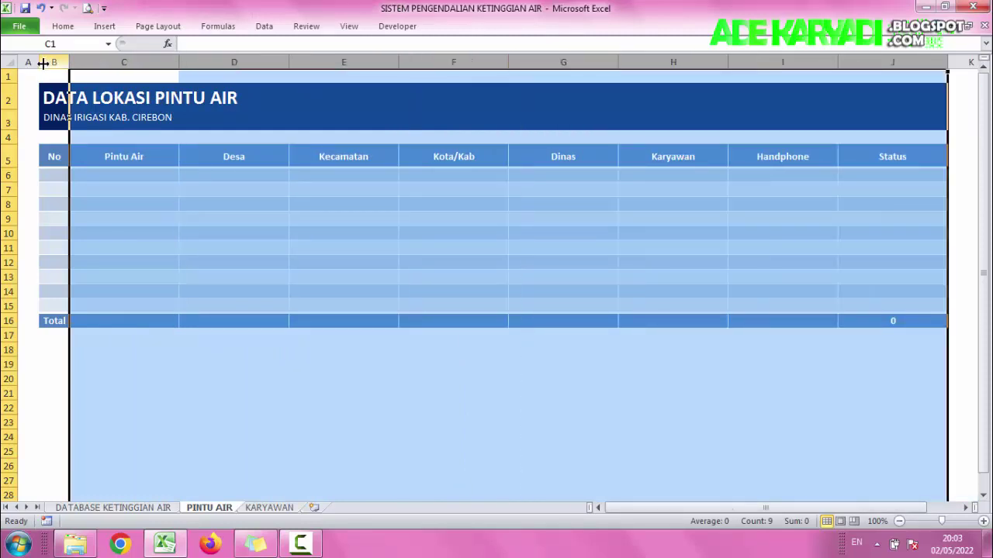
left_click_drag(40, 61, 31, 62)
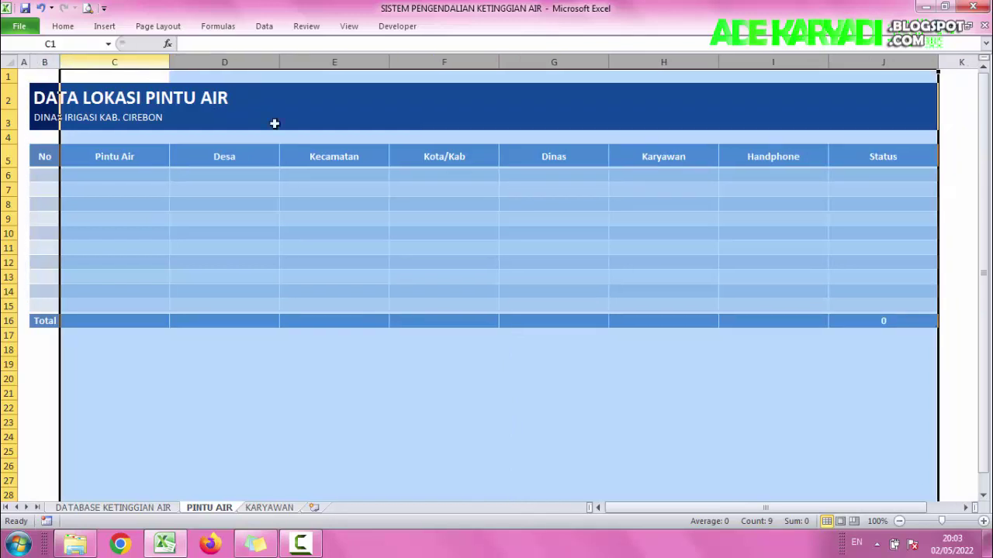
left_click(429, 195)
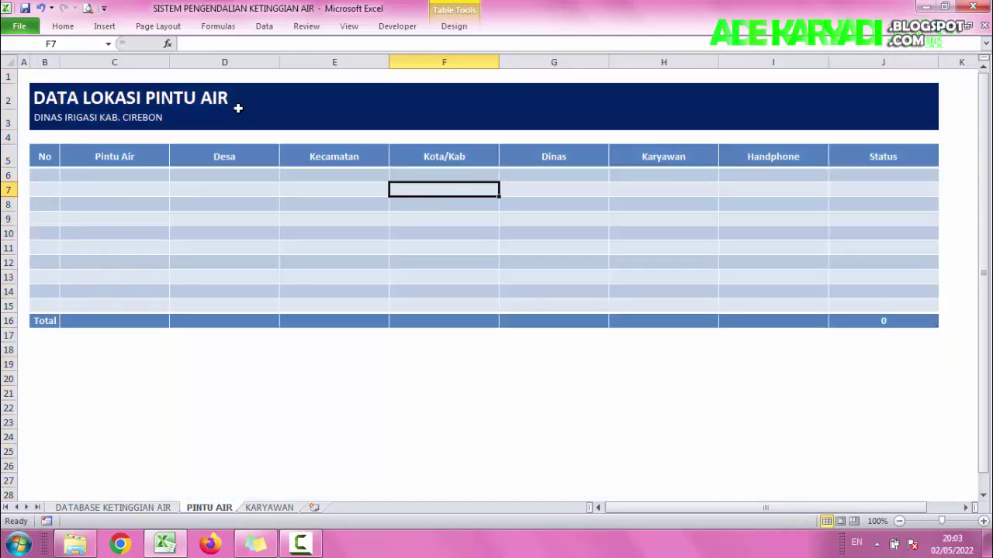
left_click_drag(170, 63, 179, 66)
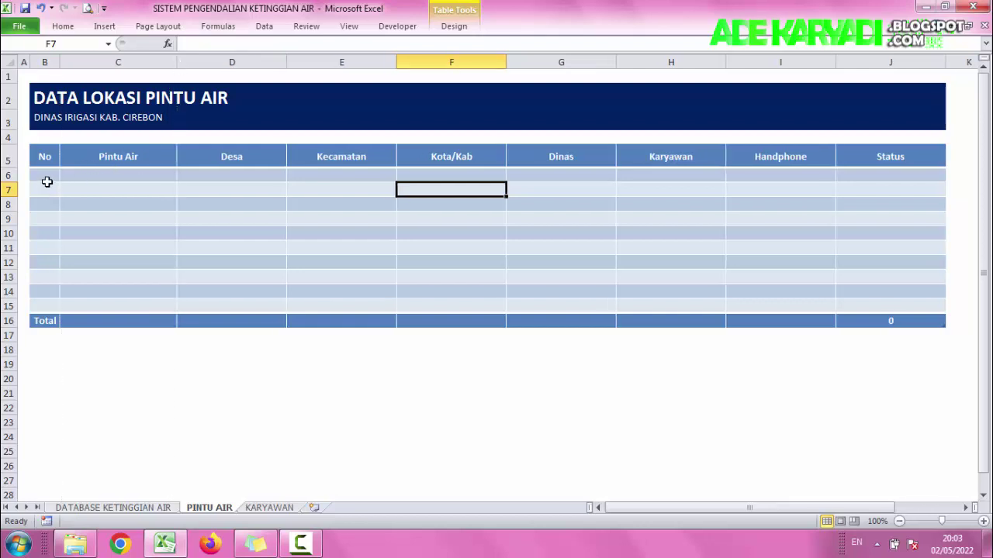
Type the numbers 1, 2 and 3 into B6:B8.
left_click(48, 179)
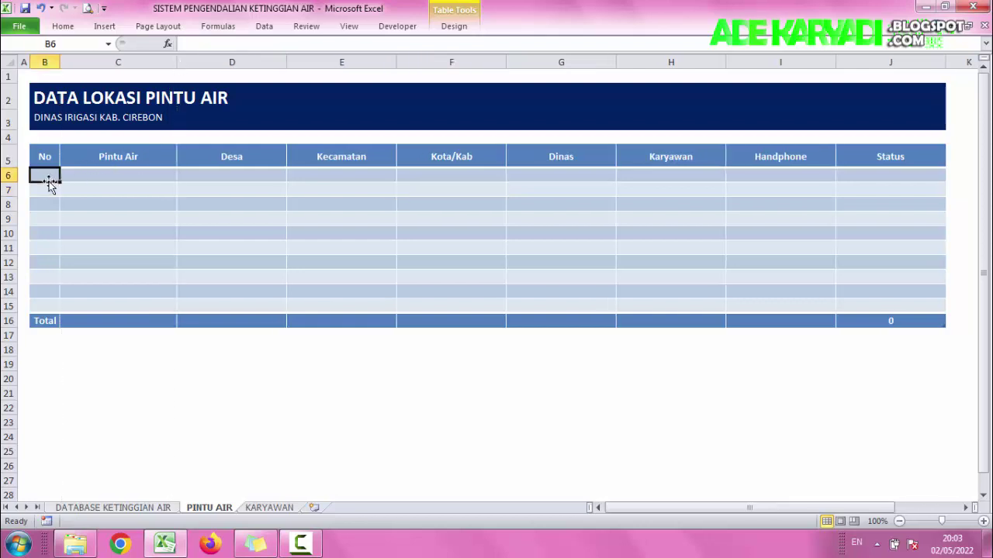
type("1")
key("Return")
type("2")
key("Return")
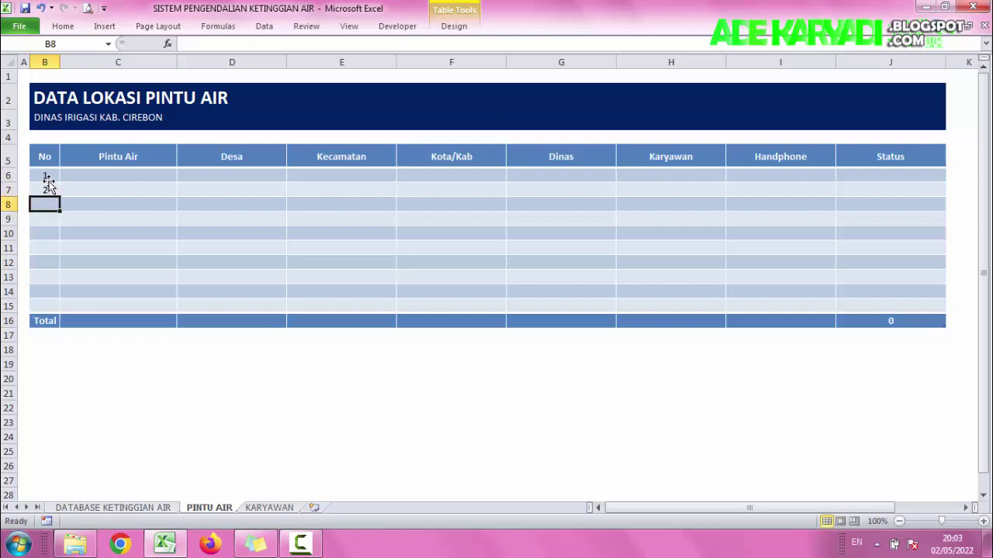
type("3")
key("Return")
Paste Pintu Air 1–5 from DATABASE KETINGGIAN AIR as values into C6:C10.
left_click(108, 174)
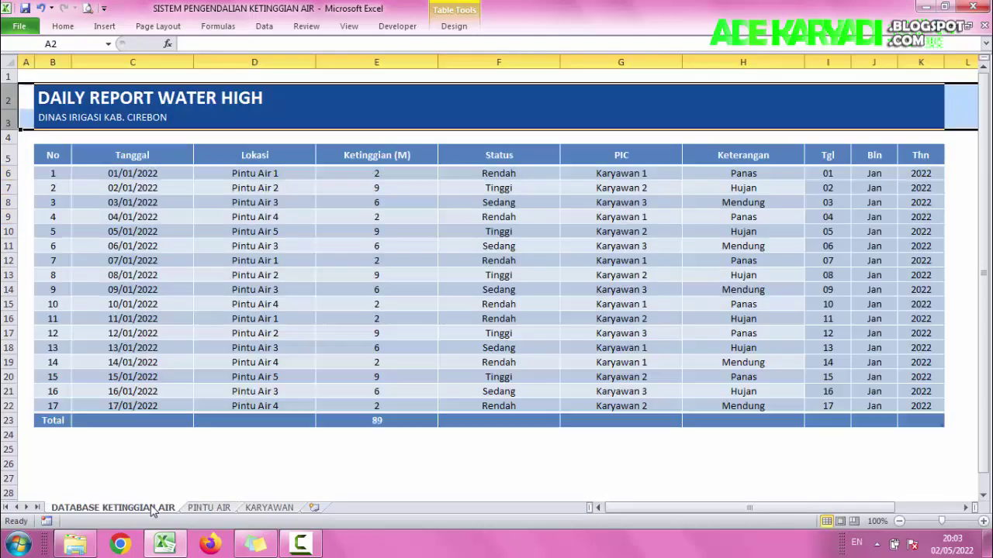
left_click(153, 508)
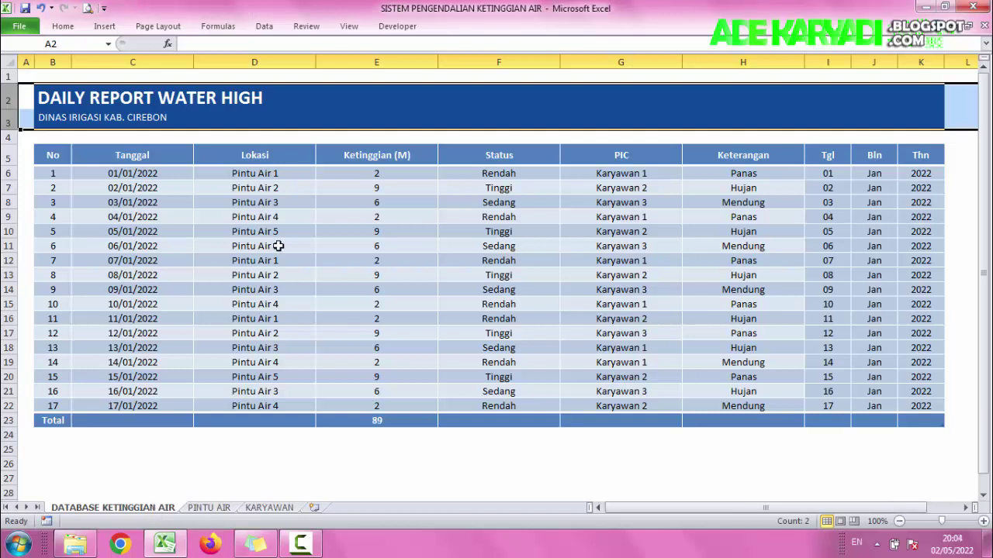
left_click_drag(284, 174, 273, 231)
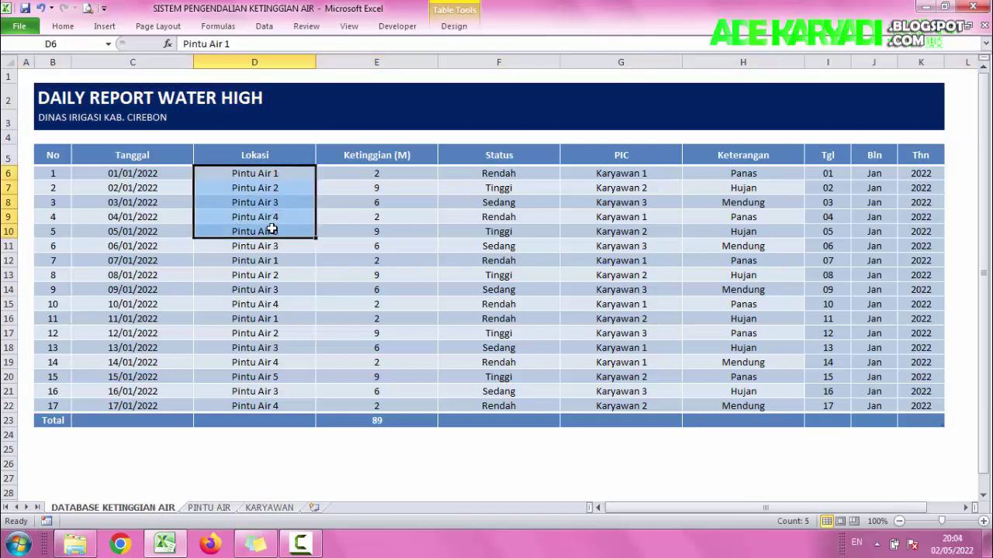
key("ctrl+c")
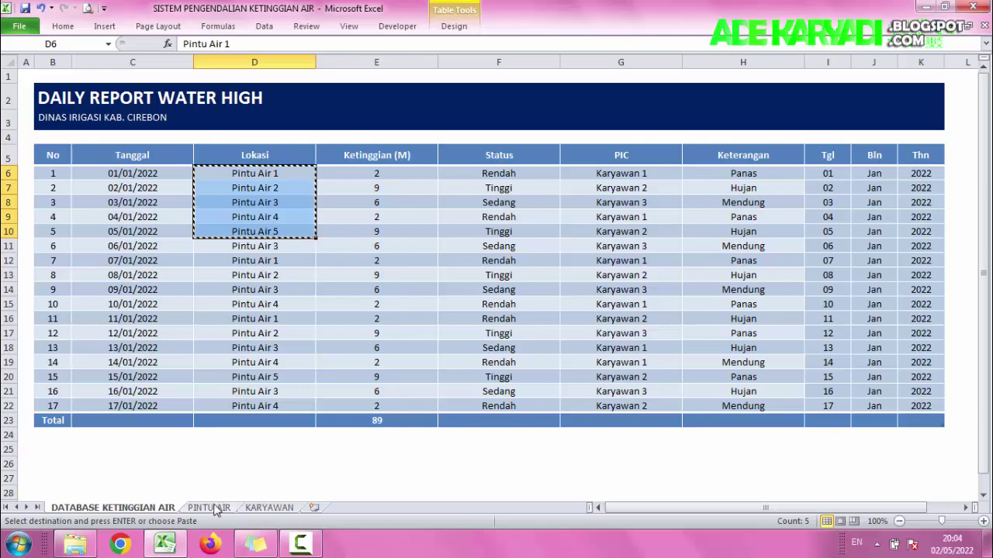
left_click(213, 508)
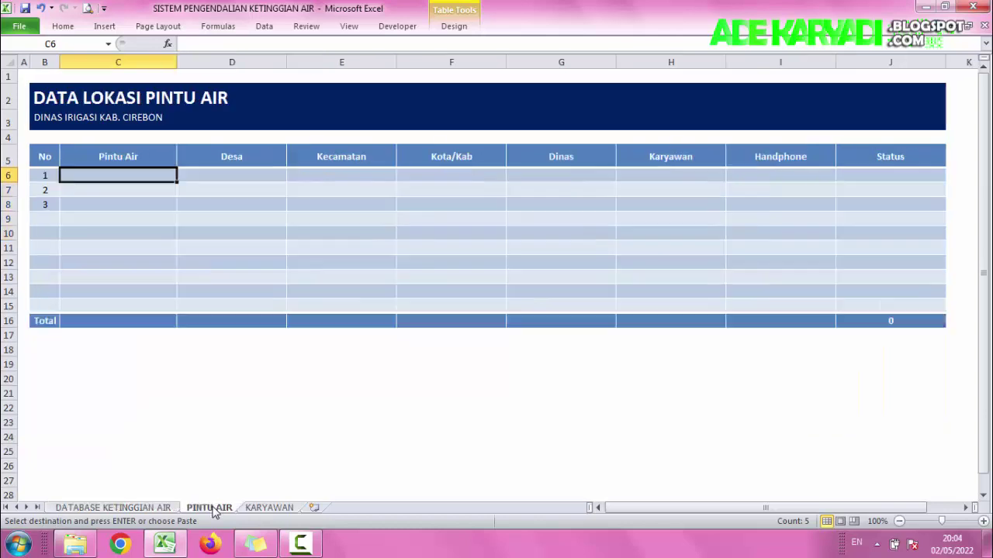
right_click(147, 179)
left_click(201, 236)
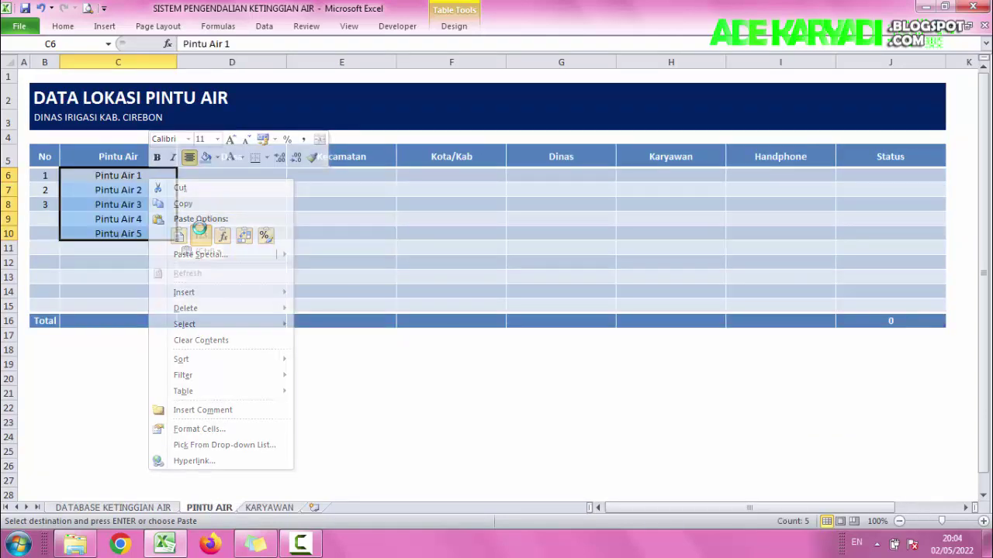
key("Escape")
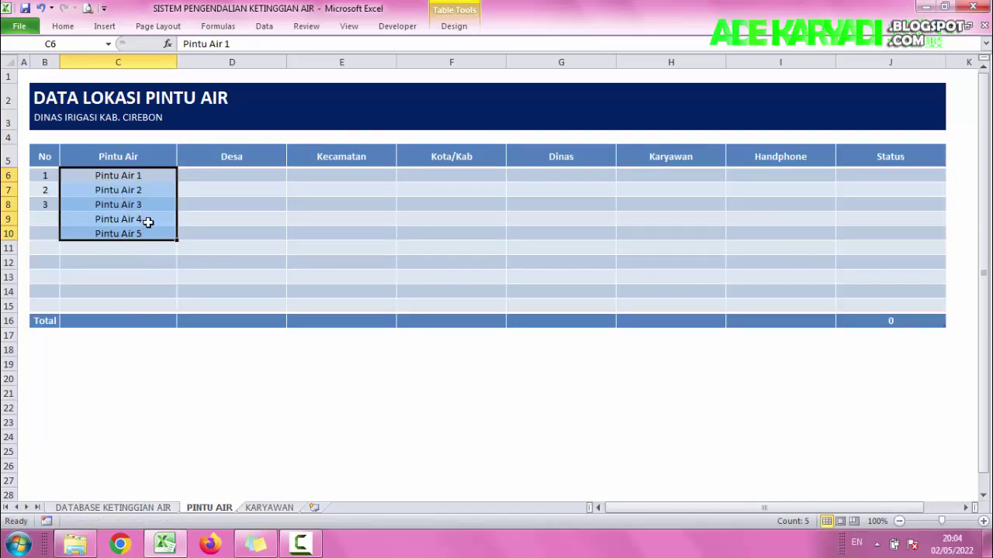
left_click(155, 231)
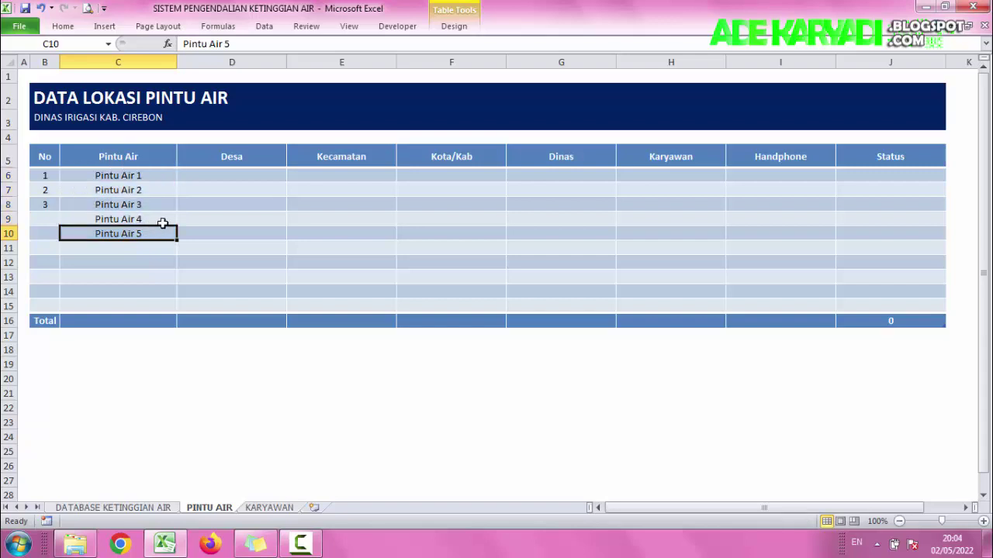
Fill the Pintu Air names and No numbering down to Pintu Air 10 and 10.
left_click_drag(162, 220, 166, 310)
right_click(166, 310)
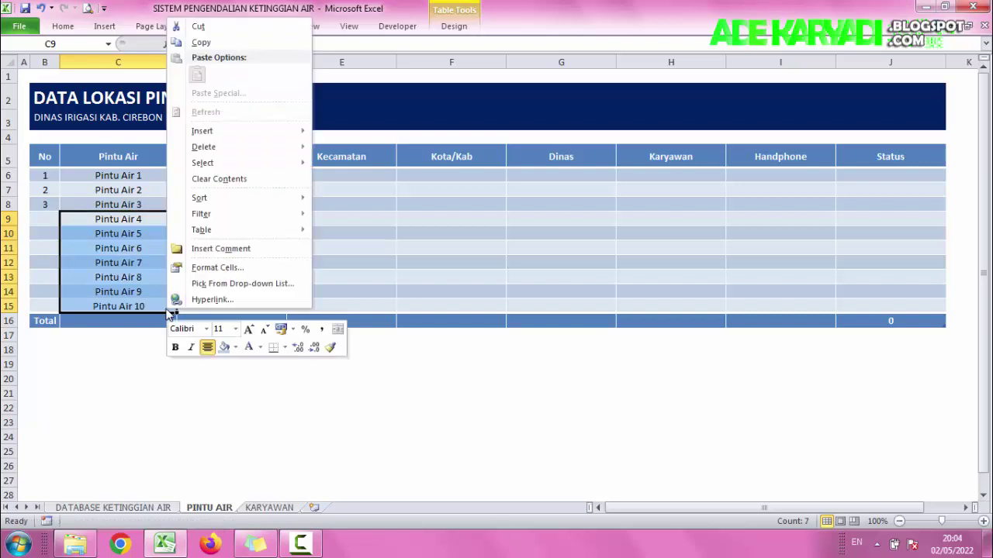
key("Escape")
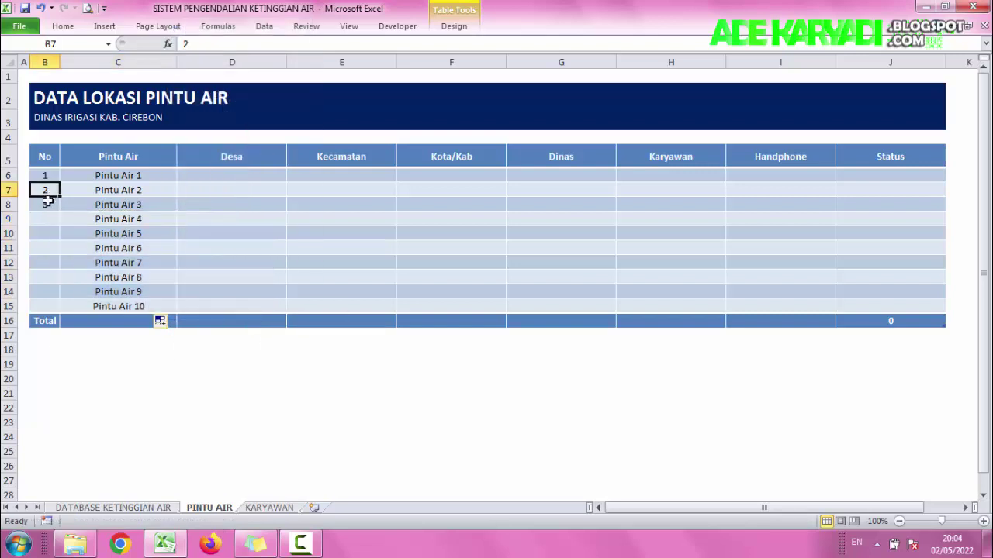
left_click_drag(45, 190, 45, 204)
double_click(59, 211)
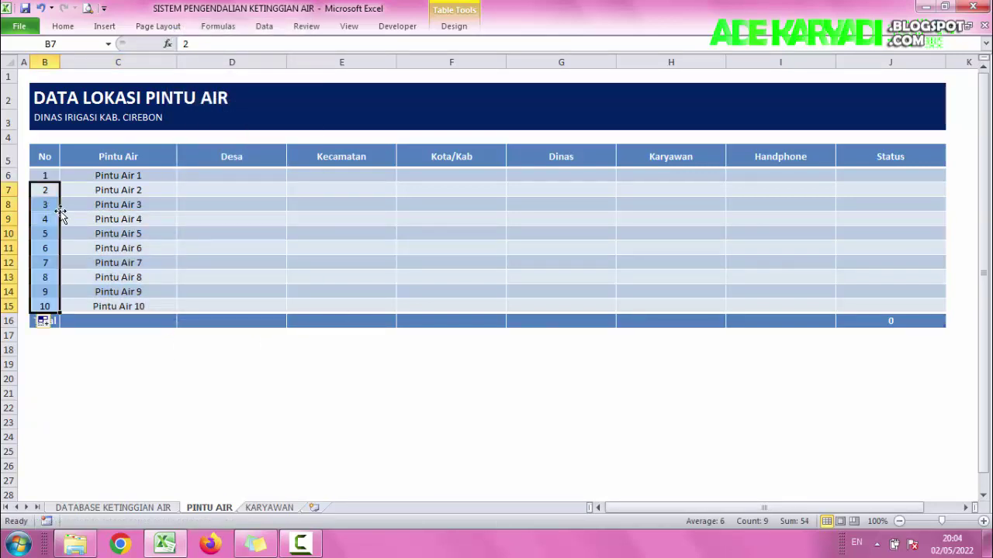
Enter Balerante as the Desa for Pintu Air 1 in D6.
left_click(221, 179)
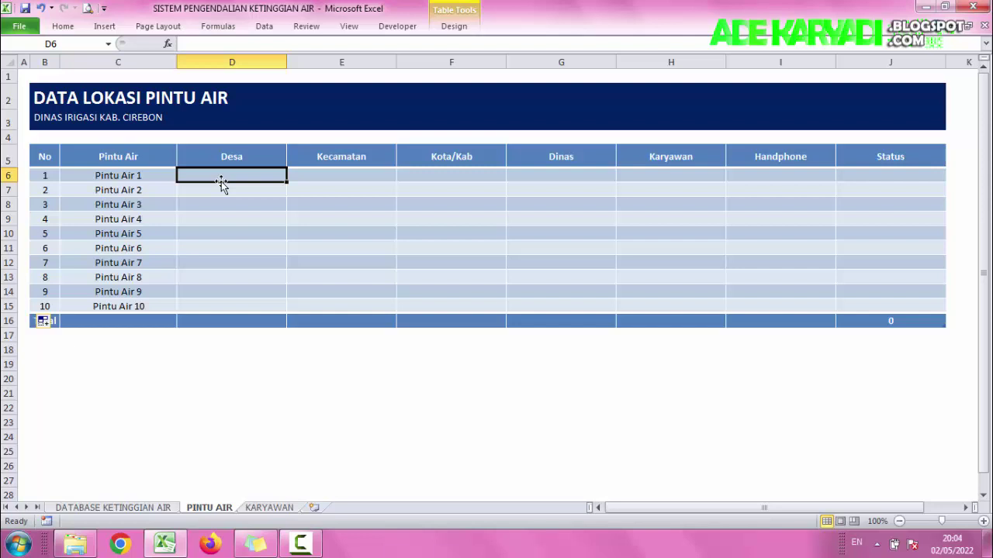
type("b")
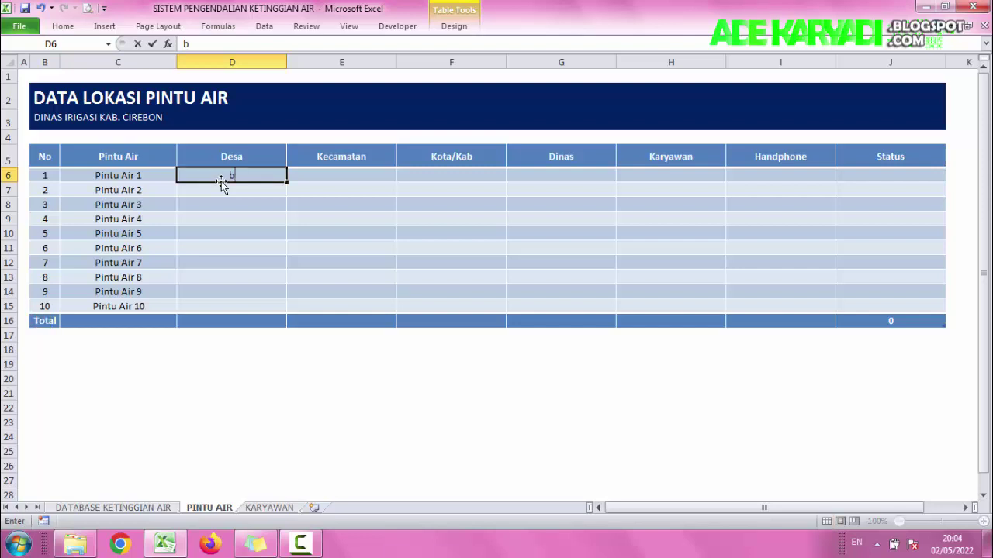
type("[")
key("BackSpace")
key("BackSpace")
key("BackSpace")
type("al")
type("era")
type("nte")
key("Return")
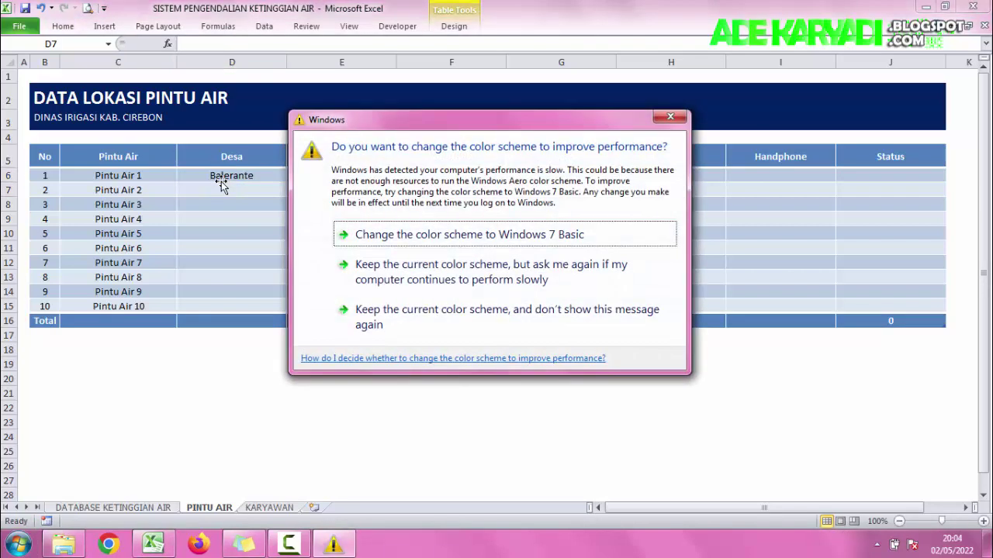
left_click(671, 118)
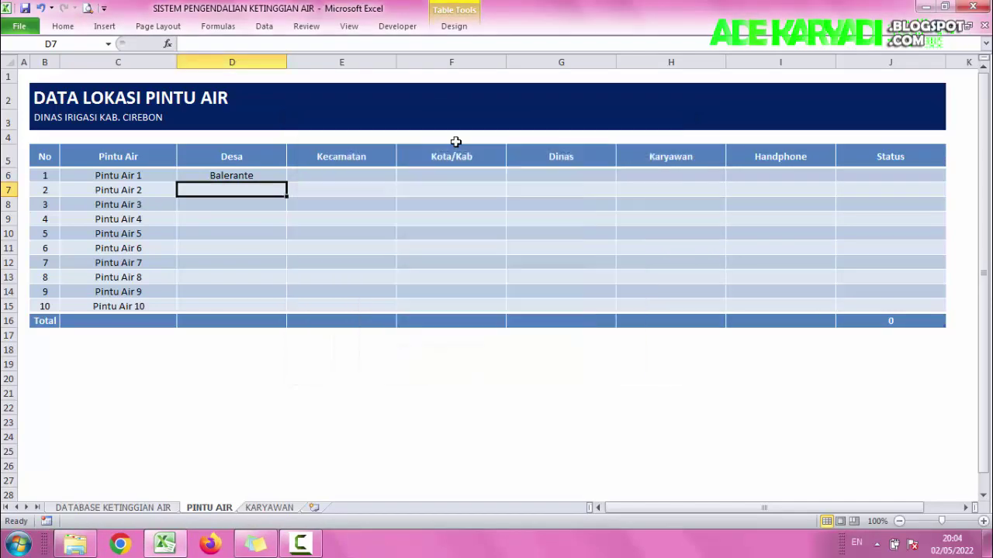
Enter Palimanan as Kecamatan and Cirebon as Kota/Kab for Pintu Air 1.
left_click(328, 180)
type("Pa")
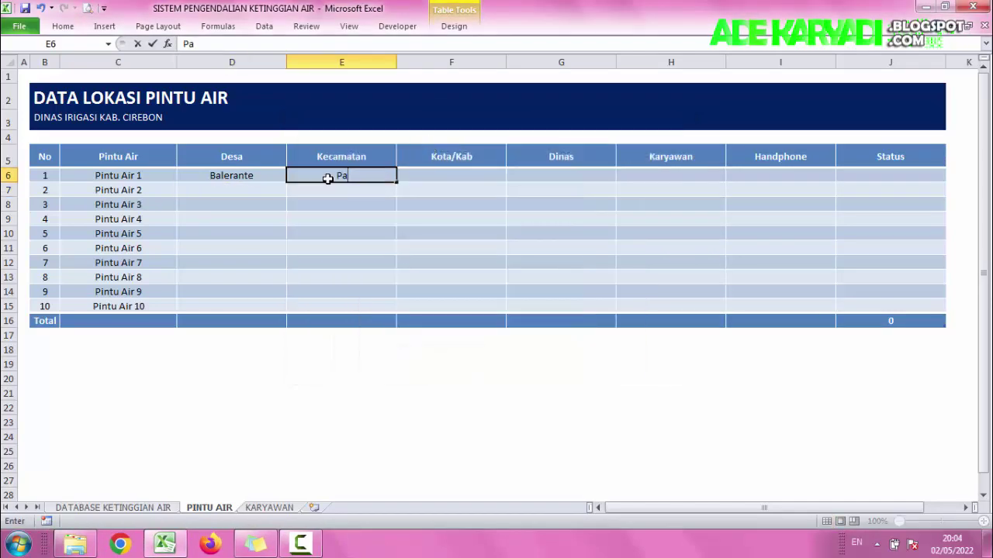
type("limanan")
key("Tab")
type("Cierbo")
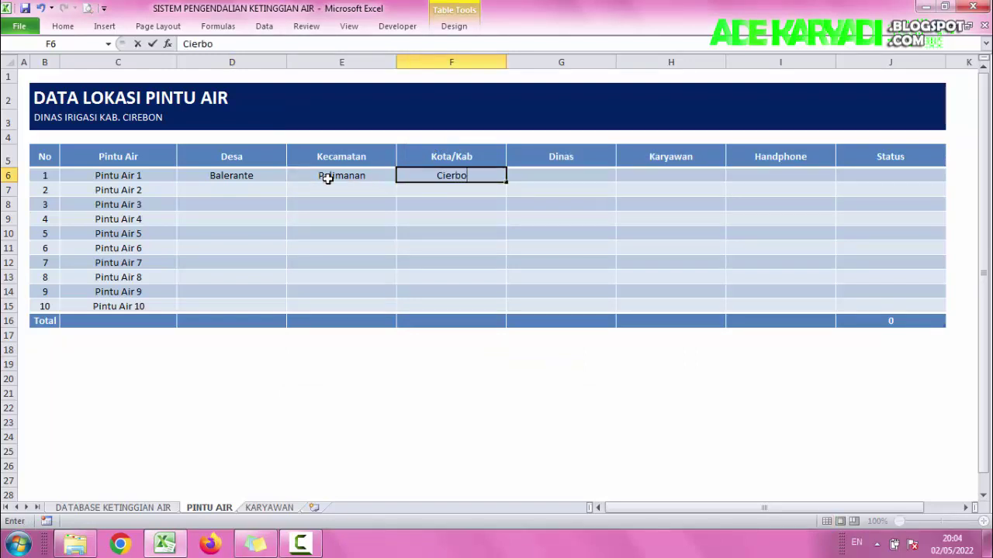
key("BackSpace")
key("BackSpace")
key("BackSpace")
key("BackSpace")
type("re")
type("bon")
key("Return")
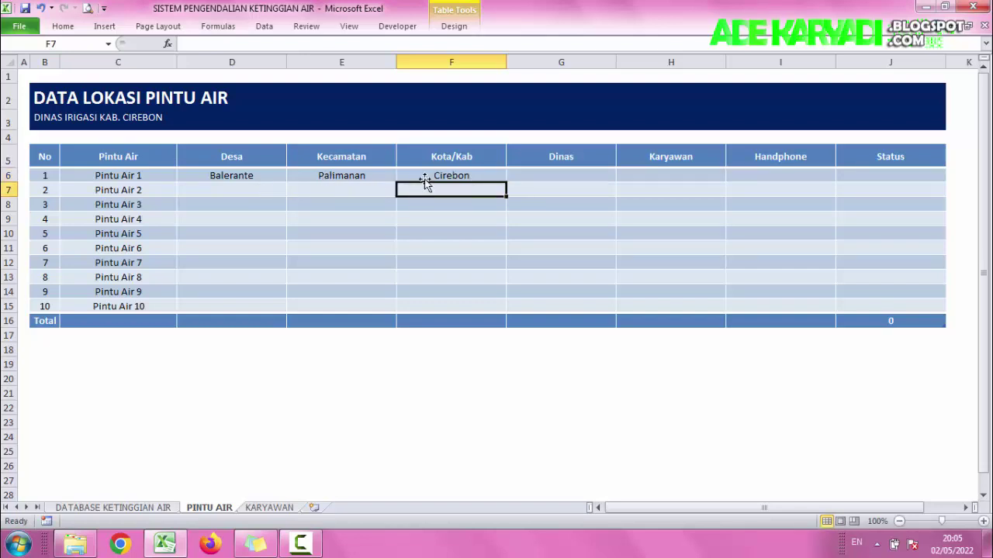
Type the Dinas entry 'Dinas Air Wil I' into G6.
left_click(558, 172)
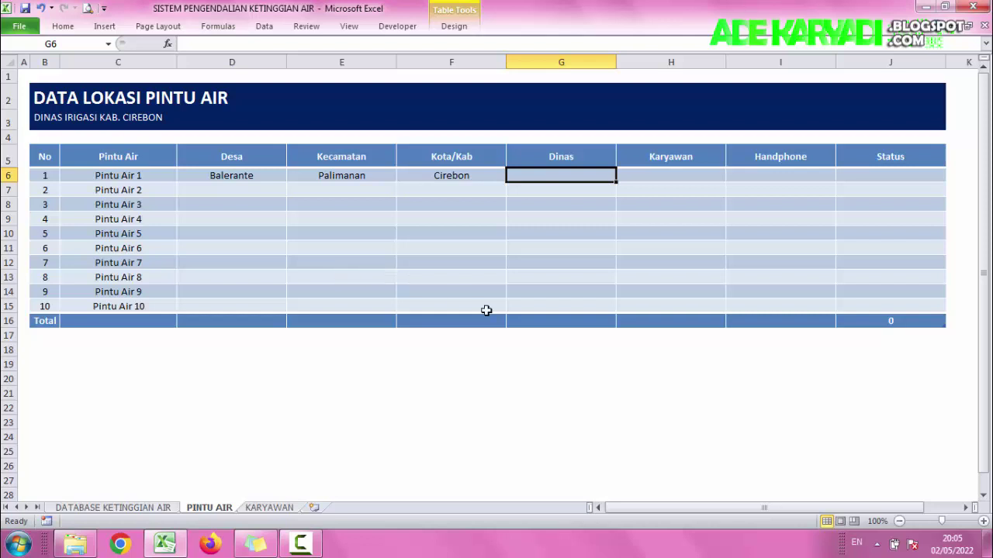
type("Din")
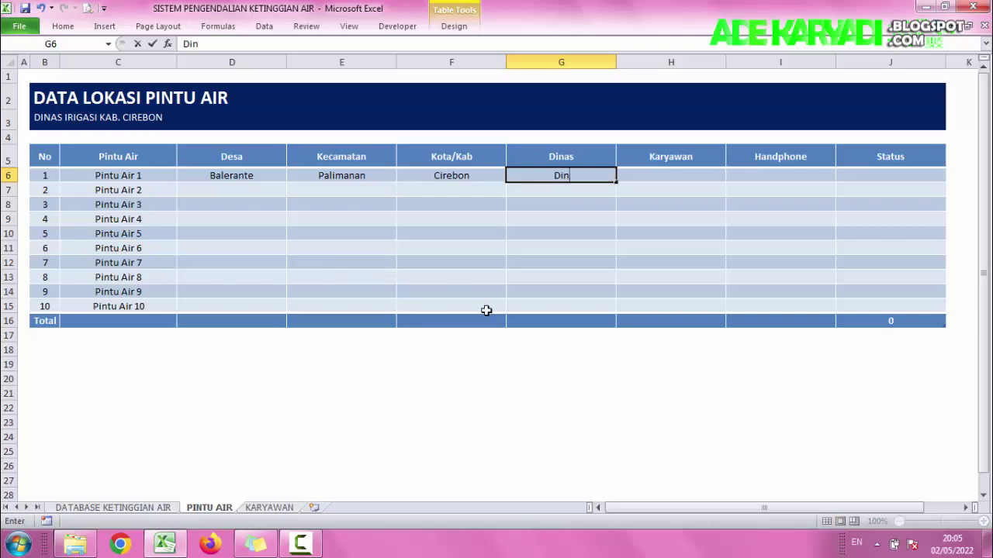
type("as Iri")
key("BackSpace")
key("BackSpace")
key("BackSpace")
type("Air")
type(" Wi")
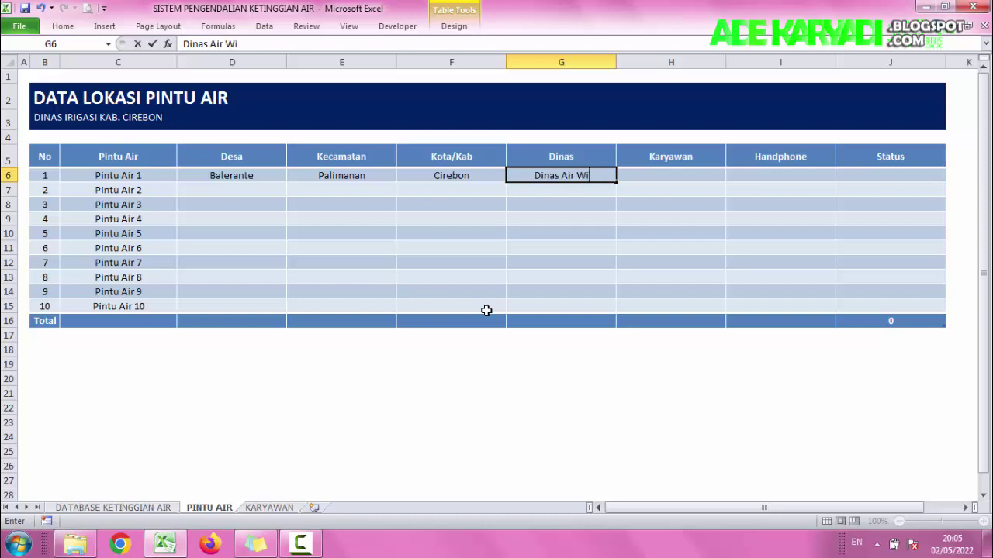
type("l,")
type("1")
key("BackSpace")
key("BackSpace")
type("I")
key("Return")
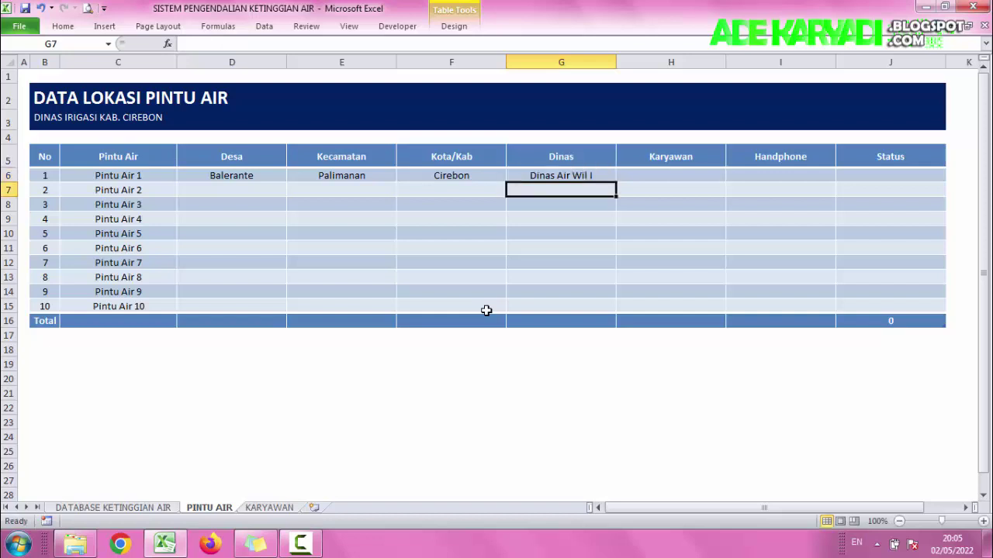
Edit G6 so its trailing I becomes 1, reading Dinas Air Wil 1.
left_click(591, 177)
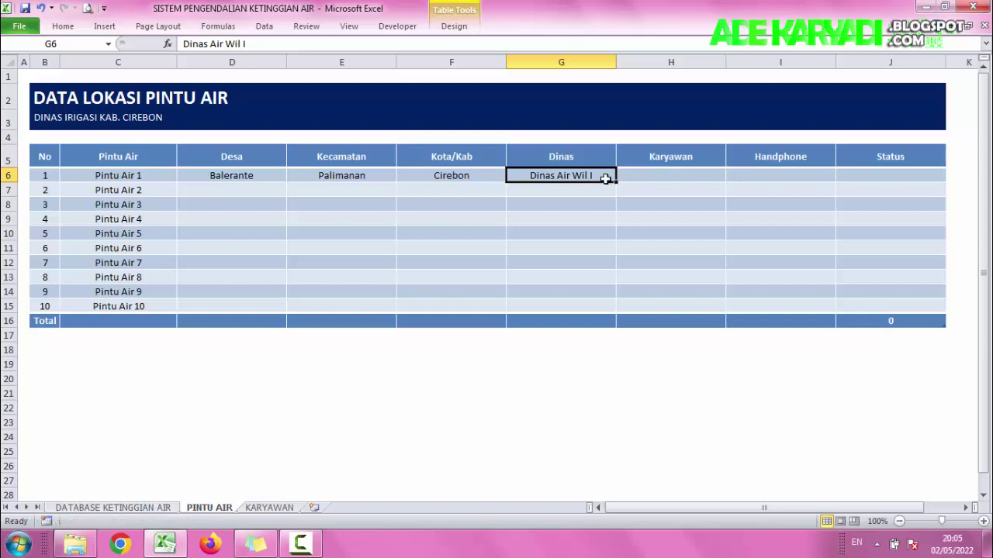
double_click(602, 176)
key("BackSpace")
type("1")
key("Return")
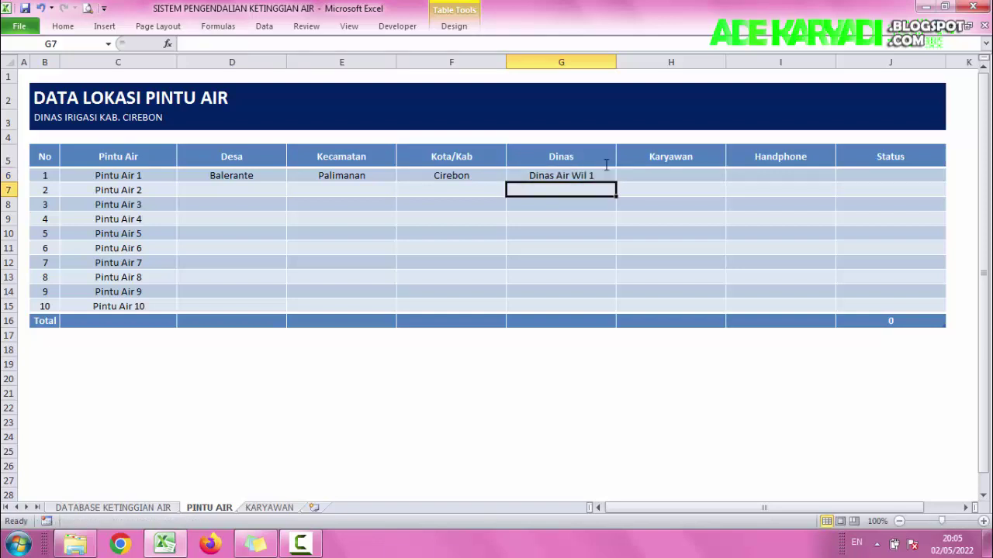
Enter Karyawan 1 in H6 for Pintu Air 1.
left_click(627, 180)
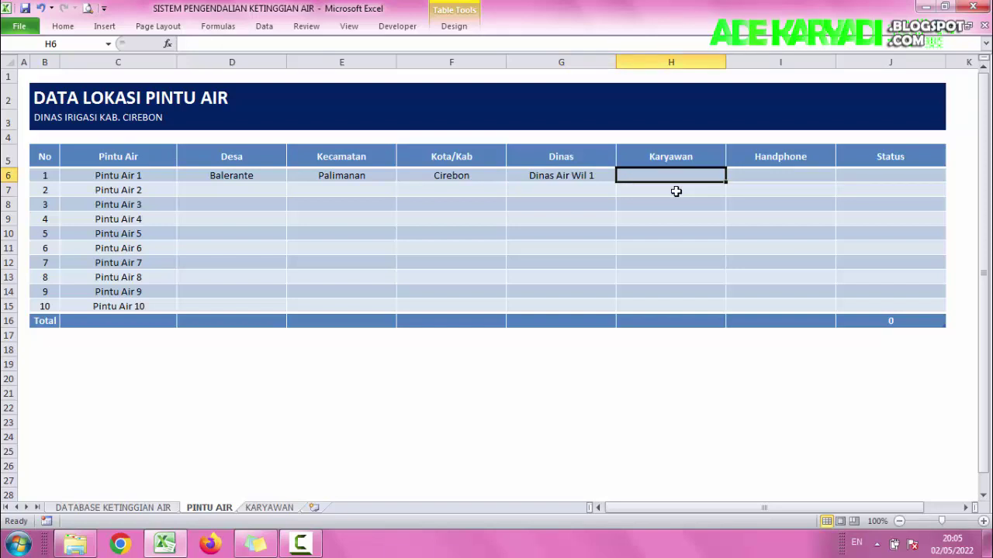
type("K")
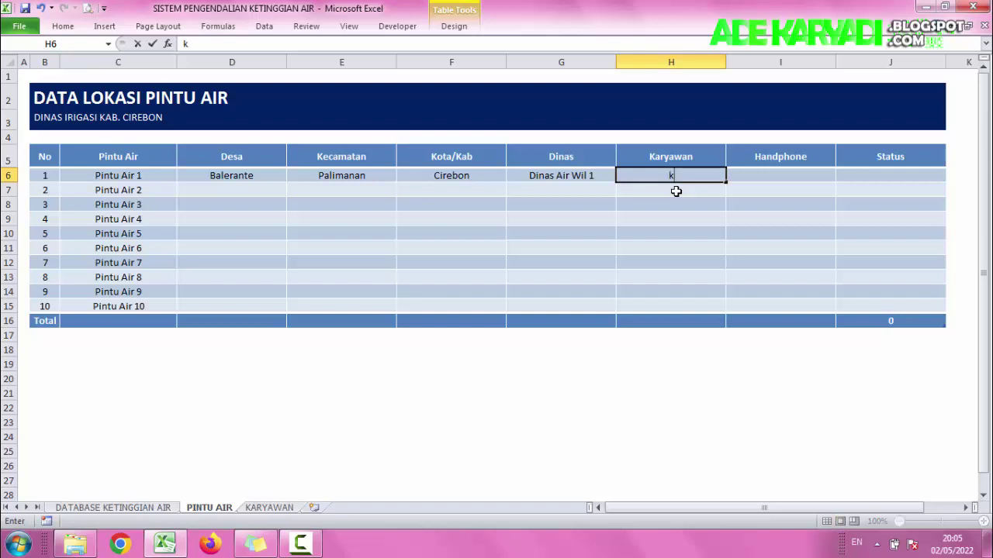
type("A")
key("BackSpace")
key("BackSpace")
type("a")
type("r")
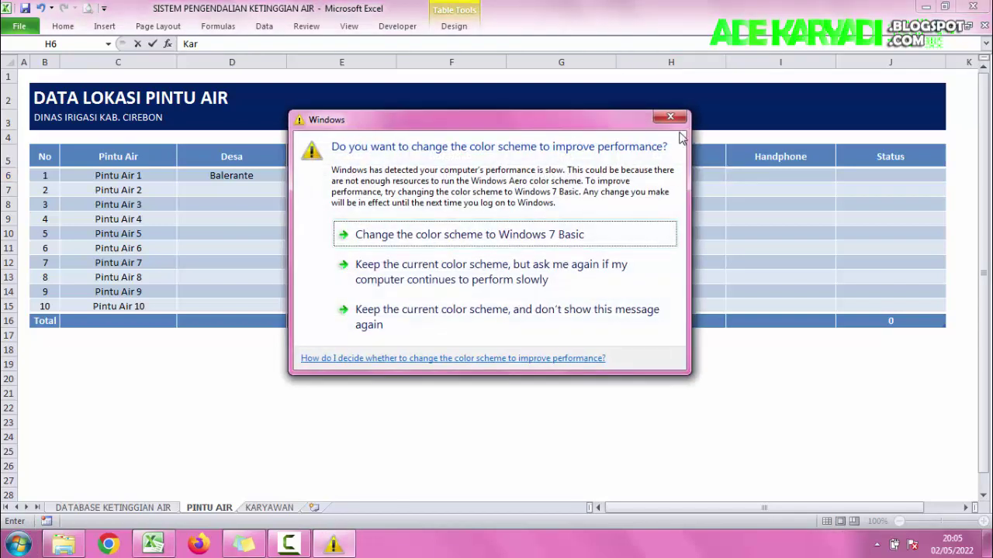
left_click(672, 116)
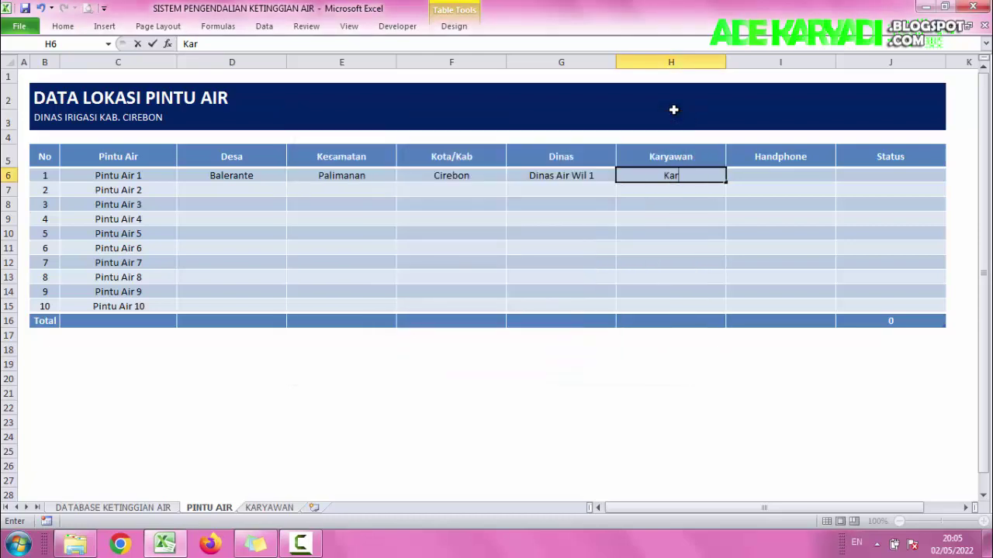
type("yawan 1")
key("Return")
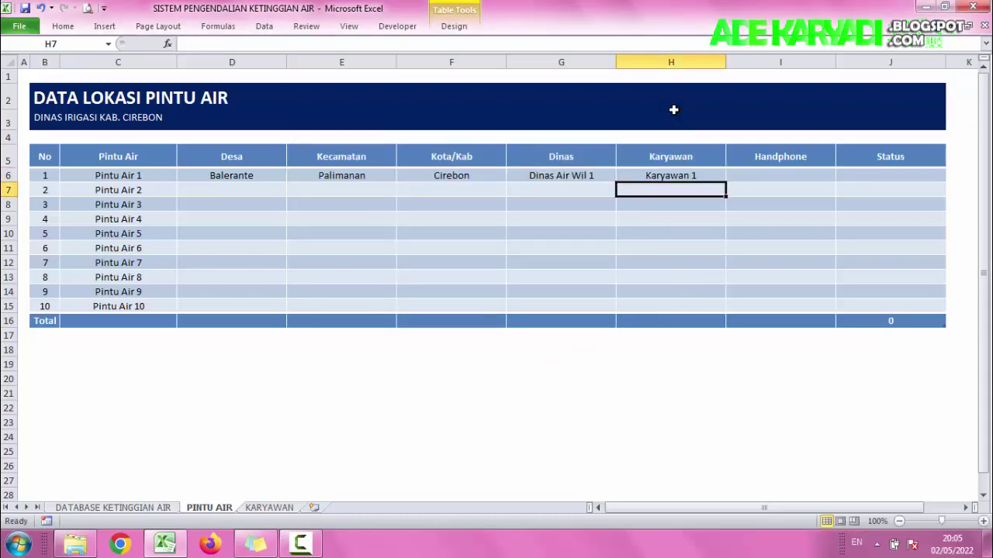
Enter the handphone number as text in I6 and status Aktif in J6.
left_click(756, 179)
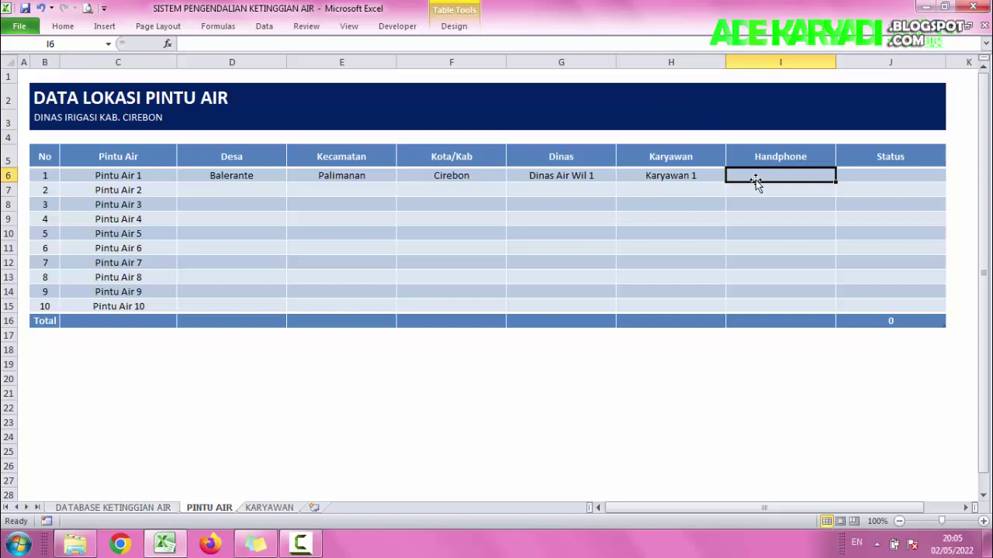
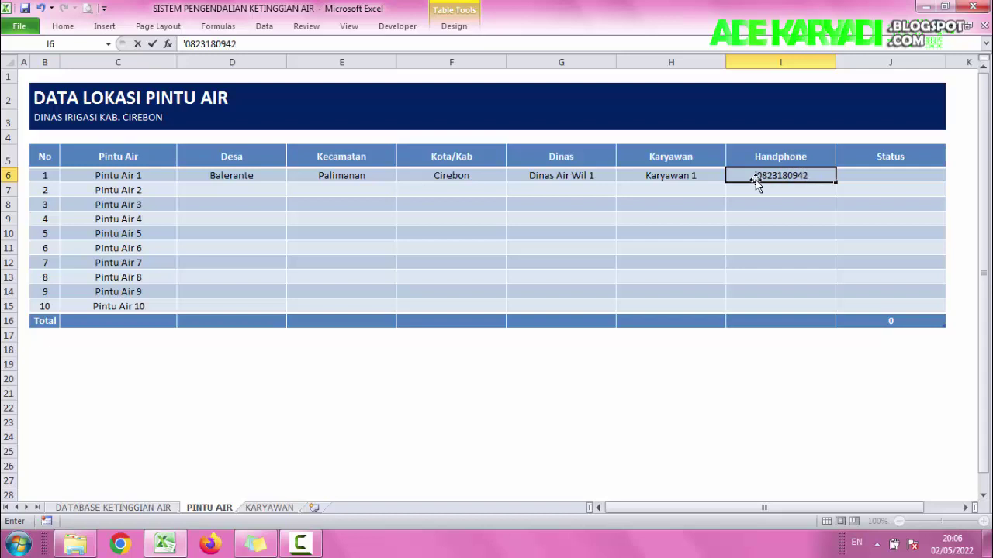
key("Return")
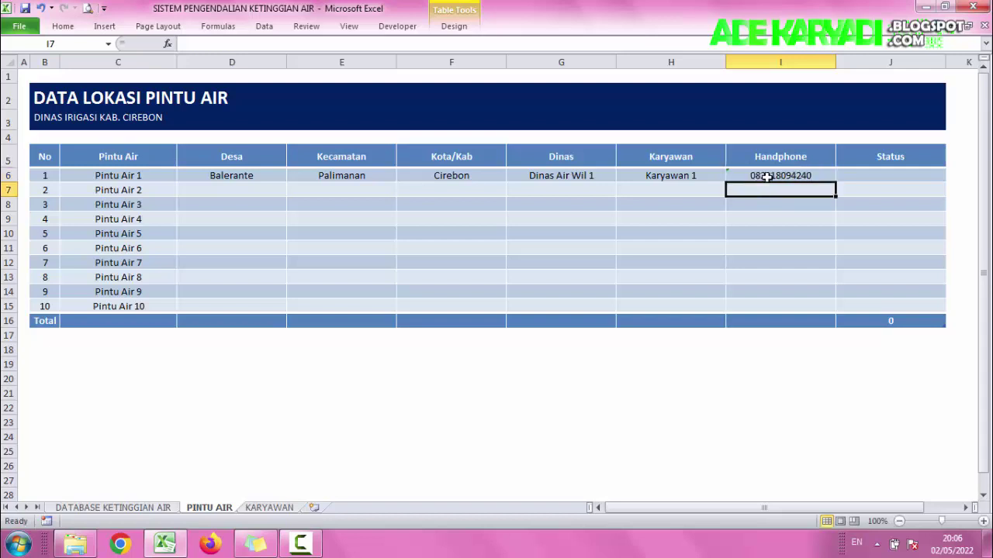
left_click(848, 176)
type("Kt")
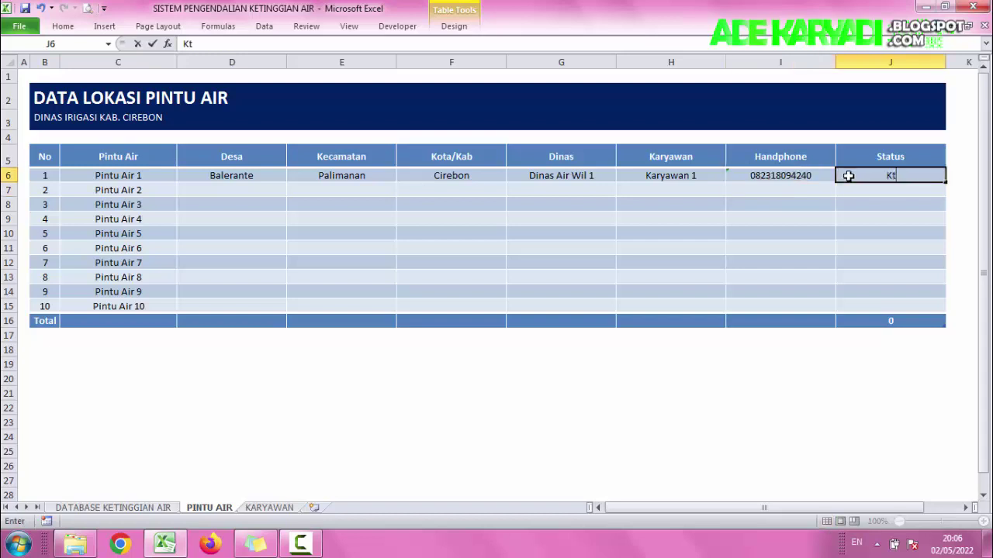
key("BackSpace")
key("BackSpace")
type("Akt")
type("if")
key("Return")
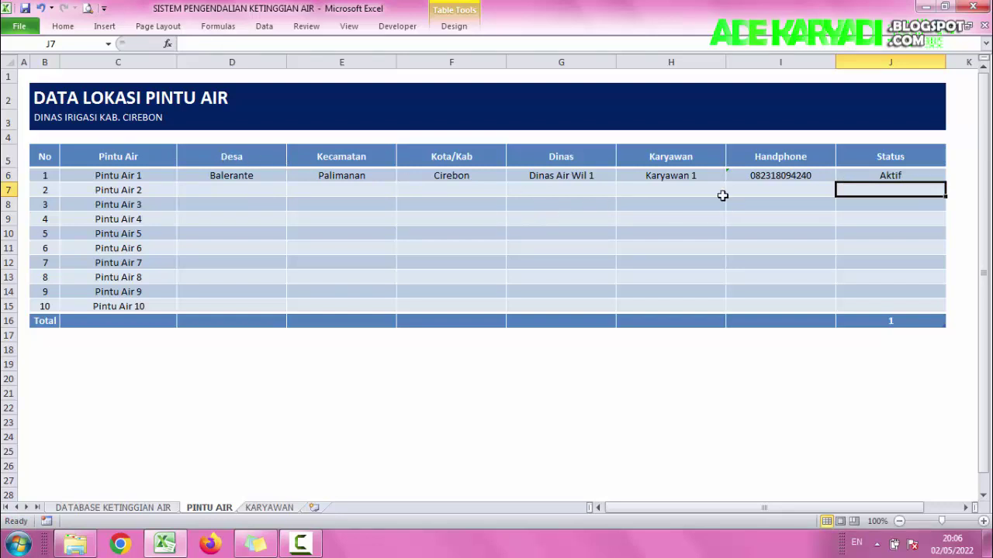
Copy row 1's handphone number and Aktif status into rows 2–10, making Total 10.
mouse_move(746, 182)
left_mouse_down()
mouse_move(924, 164)
mouse_move(928, 174)
left_mouse_up()
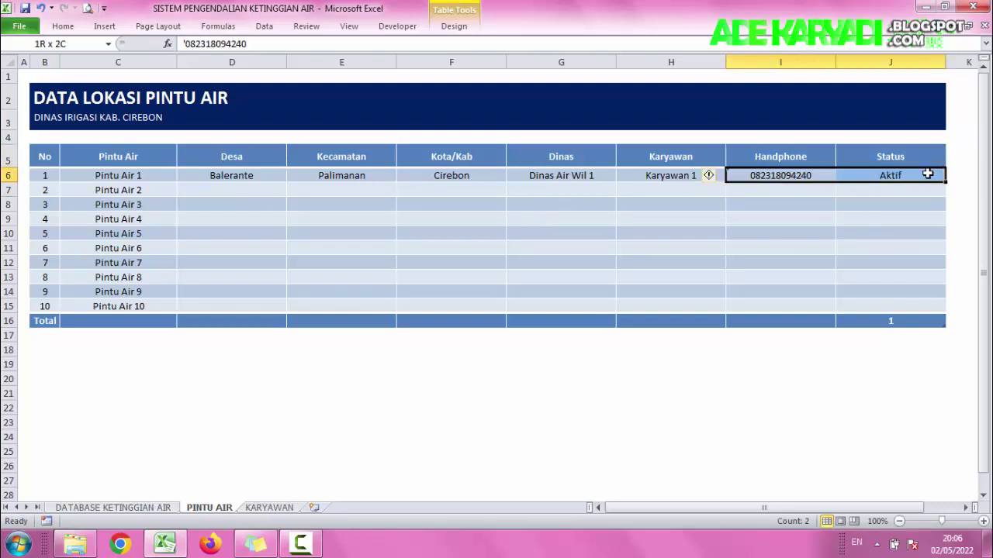
key("ctrl+c")
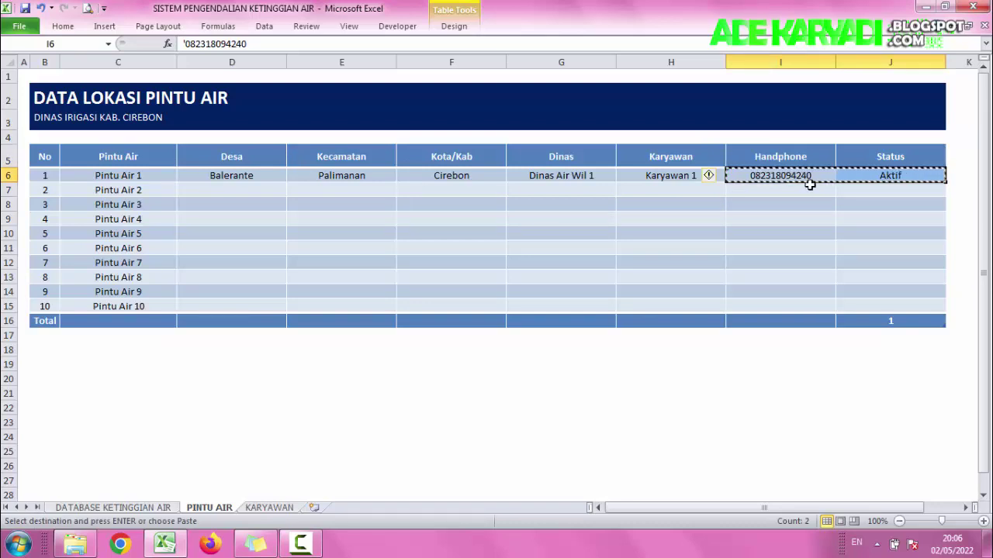
left_click_drag(809, 186, 781, 311)
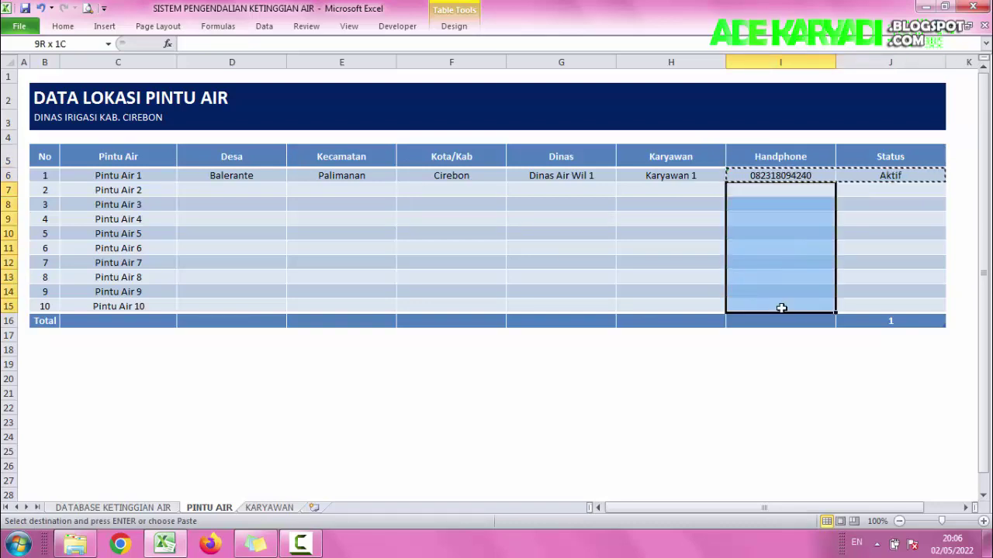
key("ctrl+v")
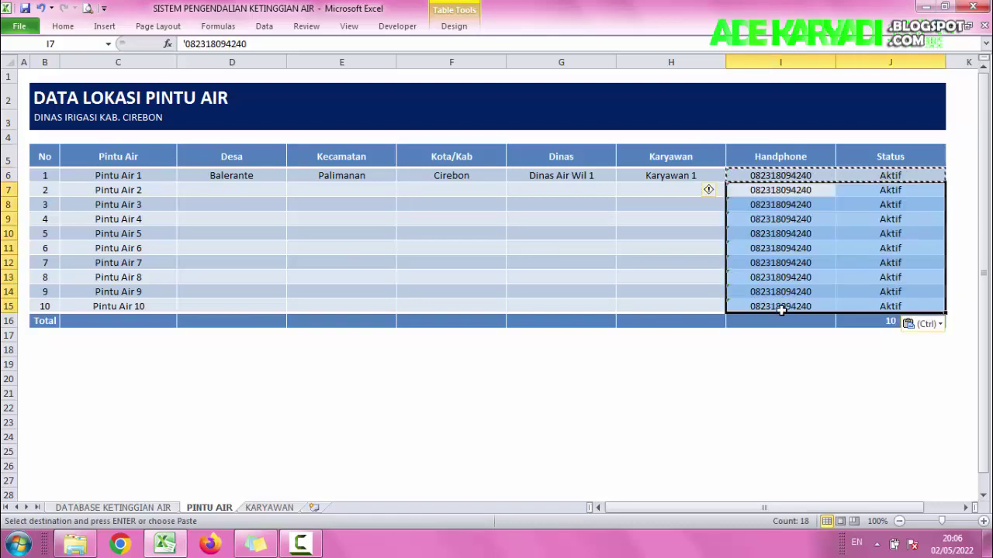
key("Escape")
key("ctrl+a")
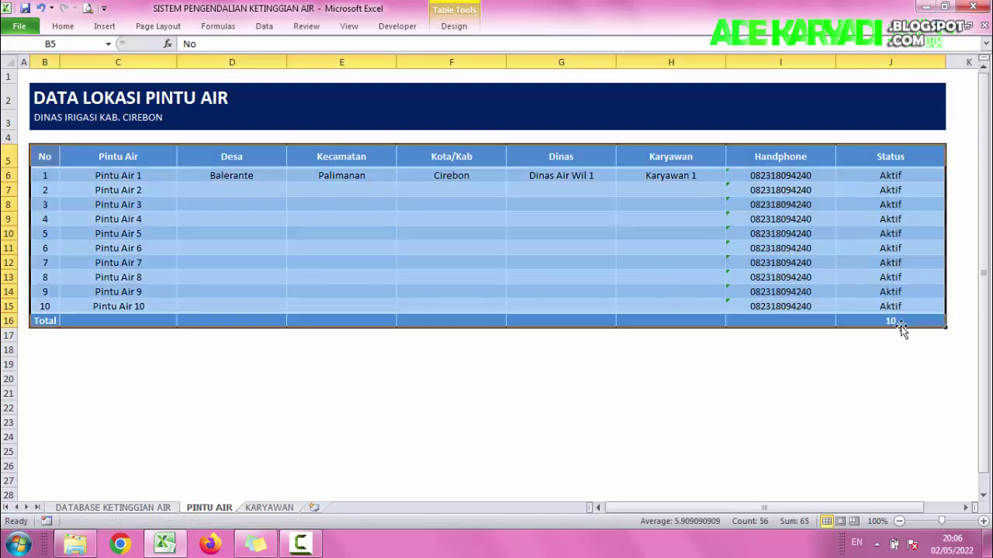
left_click(896, 320)
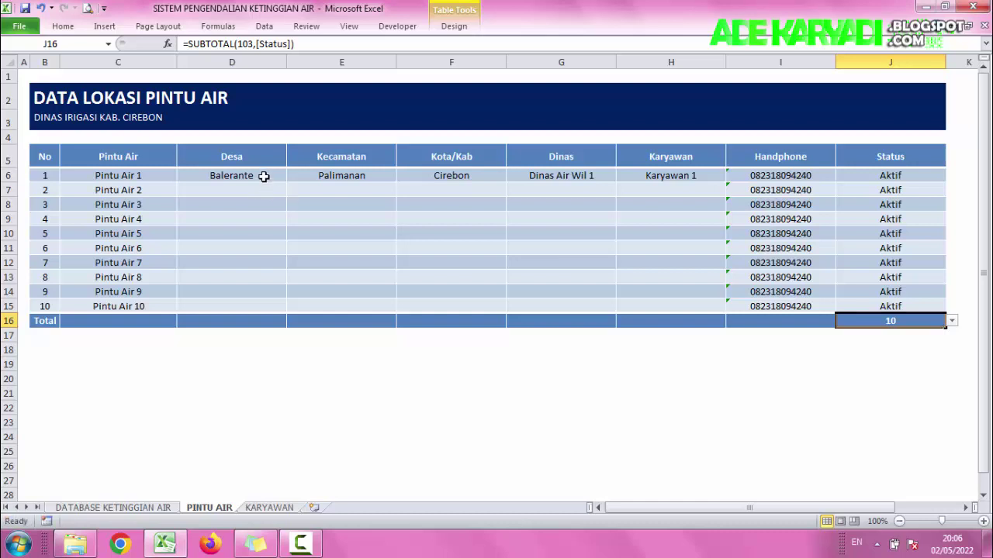
Fill row 1's Desa through Karyawan details down to Pintu Air 5.
mouse_move(263, 179)
left_mouse_down()
mouse_move(567, 195)
mouse_move(587, 179)
left_mouse_up()
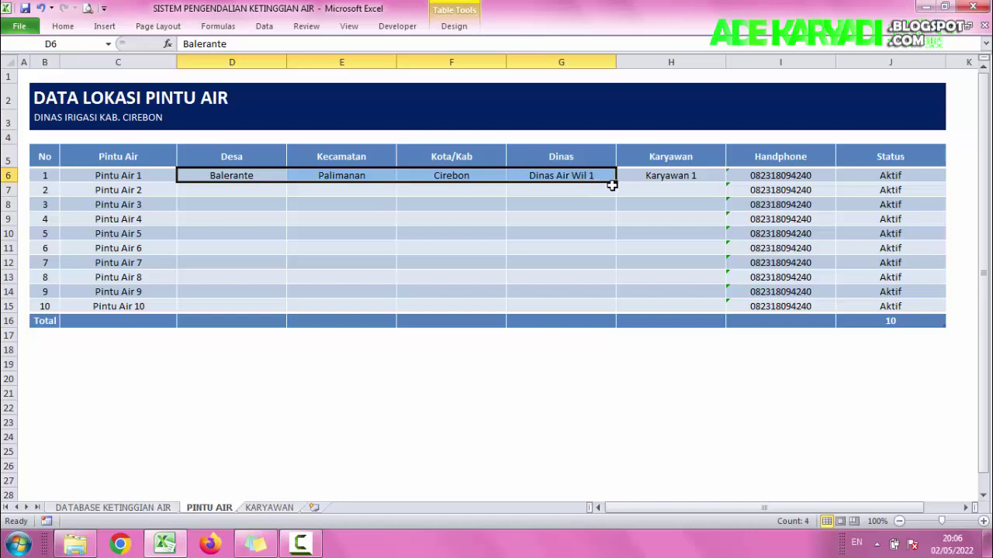
mouse_move(261, 175)
left_mouse_down()
mouse_move(637, 195)
mouse_move(652, 180)
left_mouse_up()
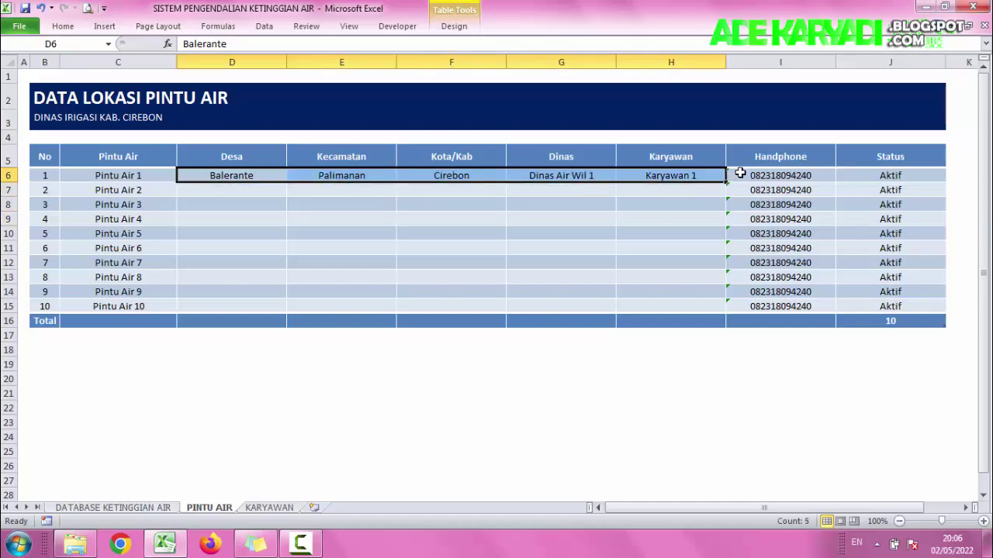
left_click_drag(725, 184, 724, 241)
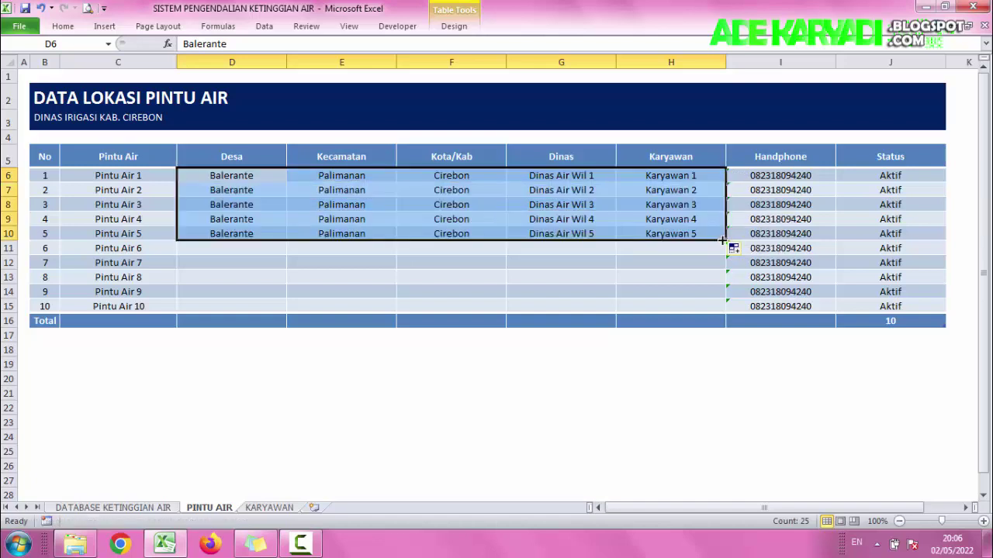
left_click(242, 190)
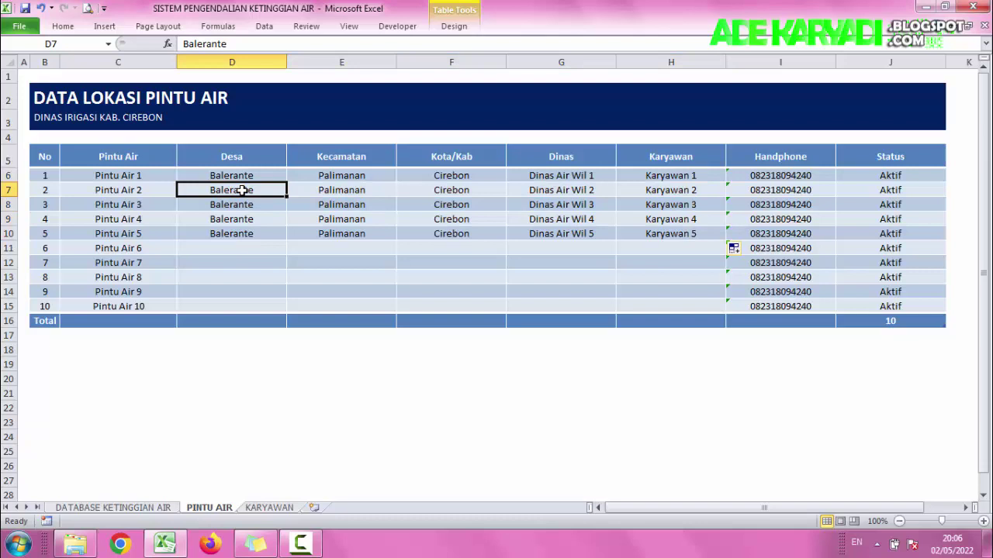
Enter Panongan as the Desa for Pintu Air 2.
type("P")
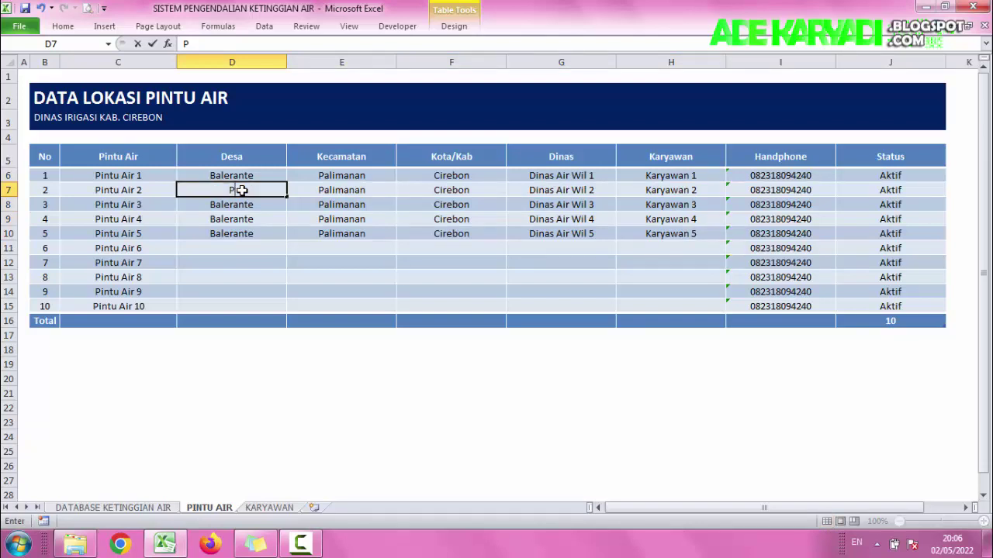
type("anona")
key("BackSpace")
type("ga")
type("n")
key("Return")
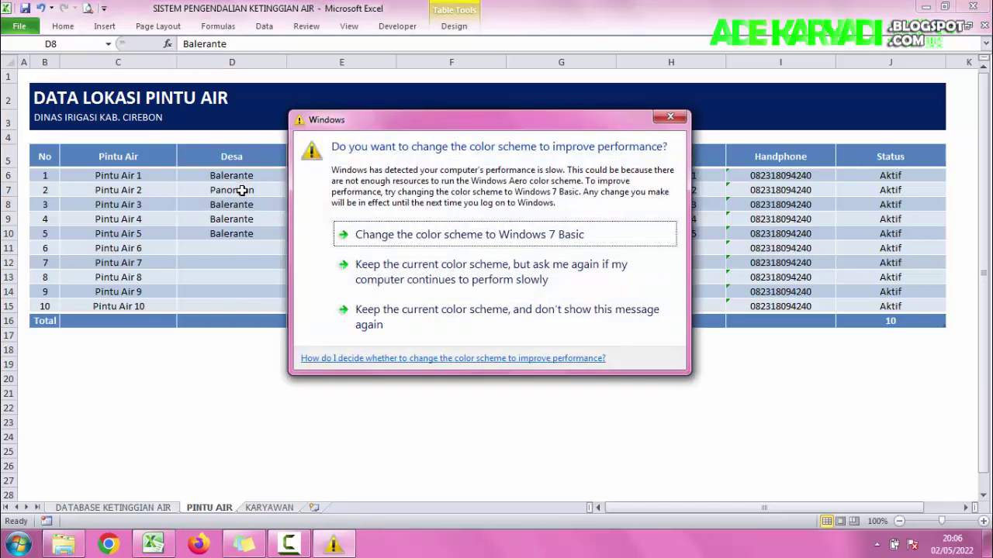
left_click(681, 116)
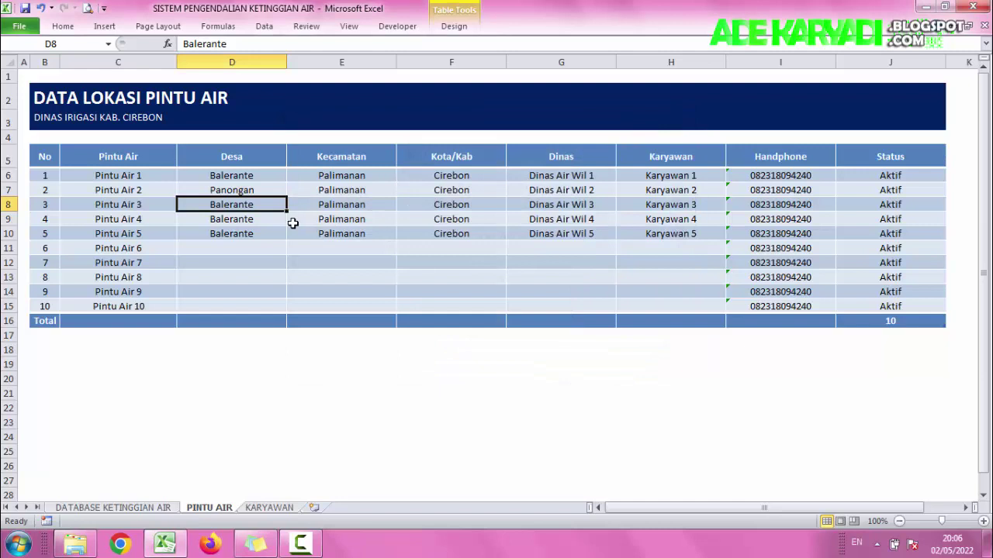
Enter Waru Jaya as Desa and Depok as Kecamatan for Pintu Air 3.
type("ARU")
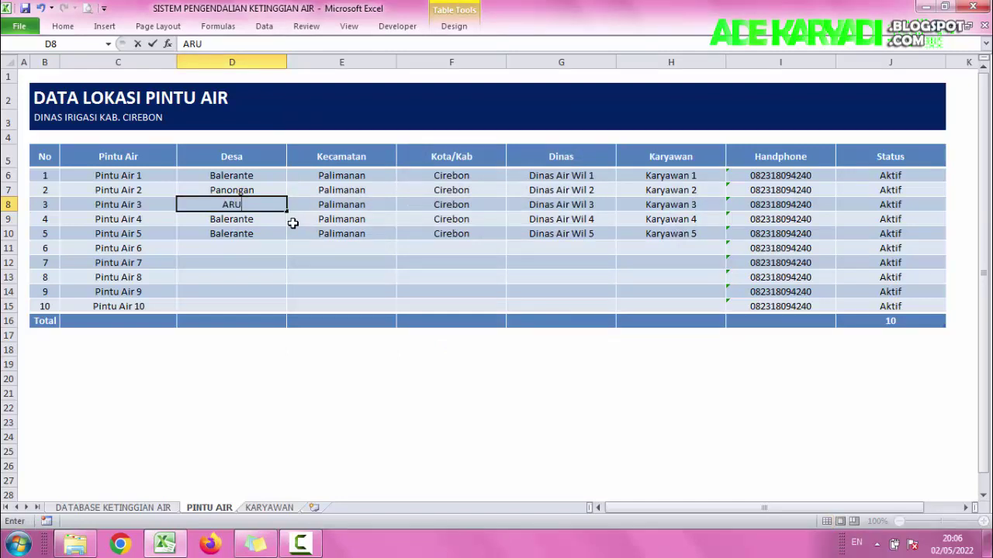
key("BackSpace")
key("BackSpace")
key("BackSpace")
type("Waru")
type(" Jay")
left_click(291, 218)
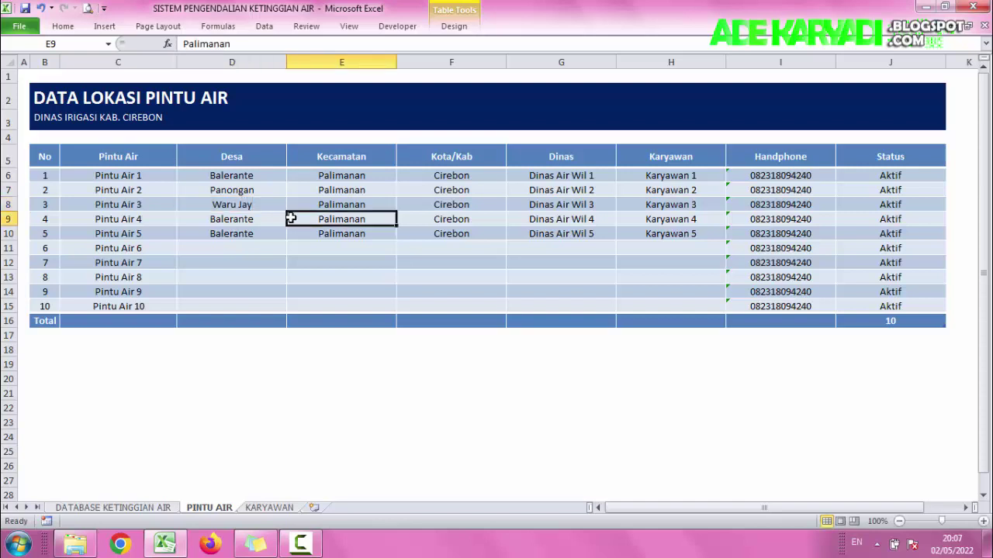
left_click(268, 205)
double_click(269, 206)
type("a")
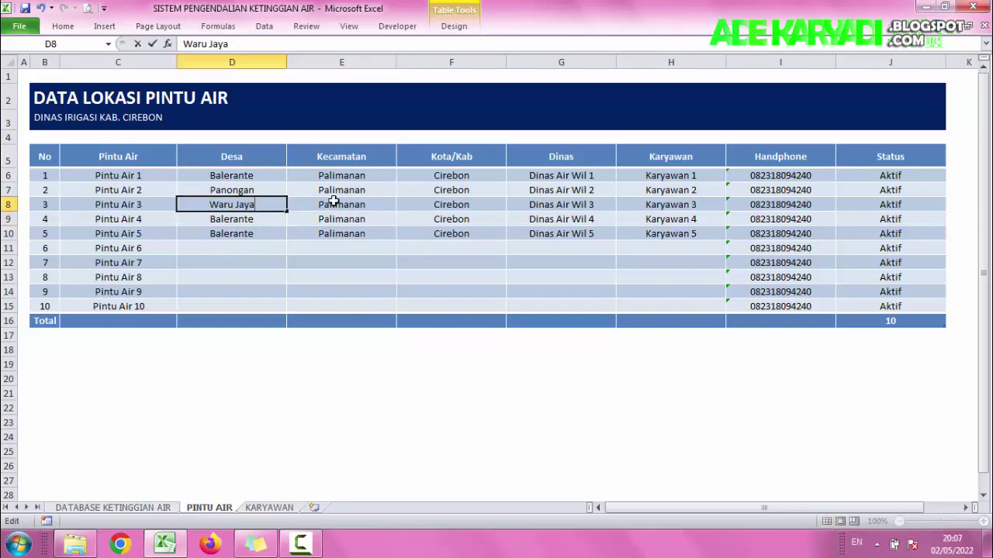
left_click(333, 201)
type("Depok")
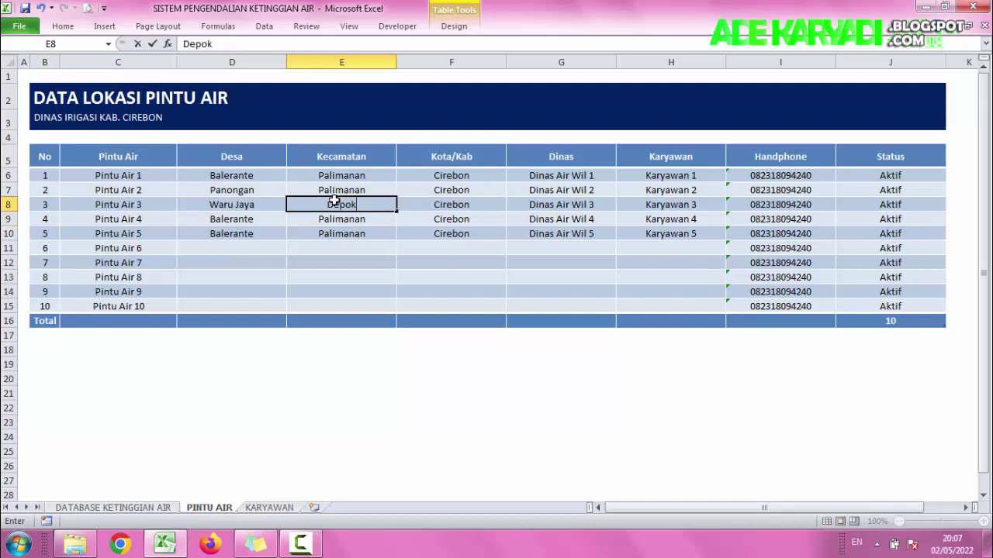
key("Up")
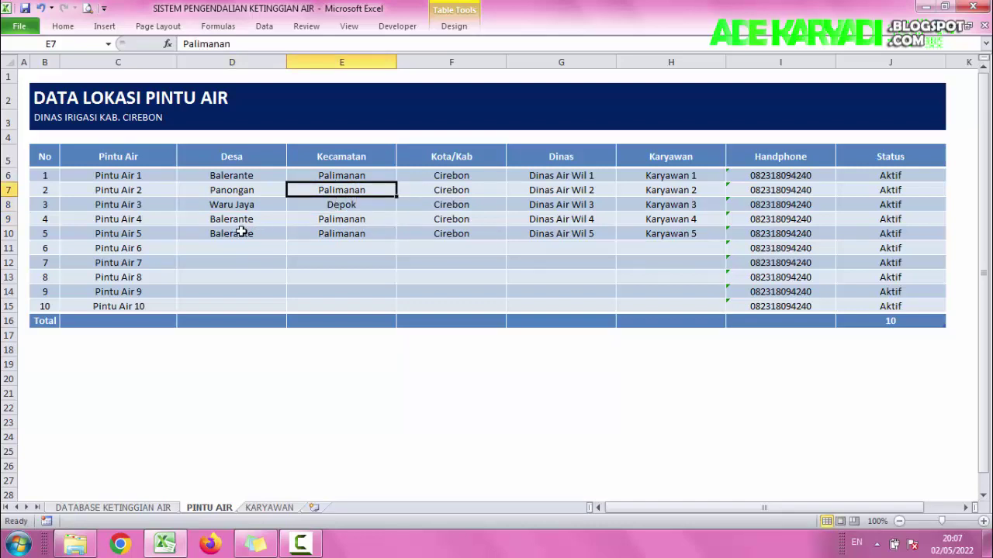
Enter Jamblang in both the Desa and Kecamatan cells of Pintu Air 4.
left_click(241, 224)
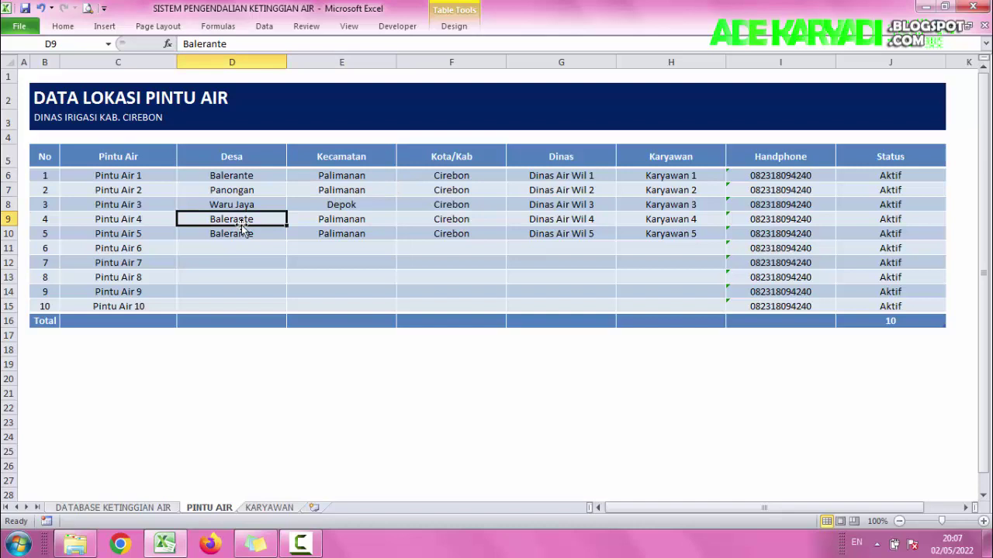
type("Jam")
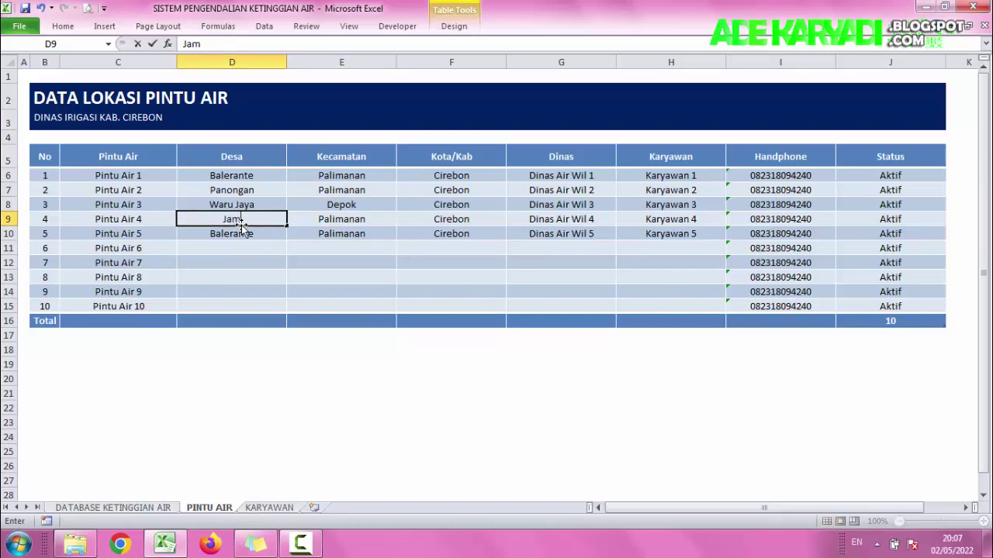
type("blang")
key("Tab")
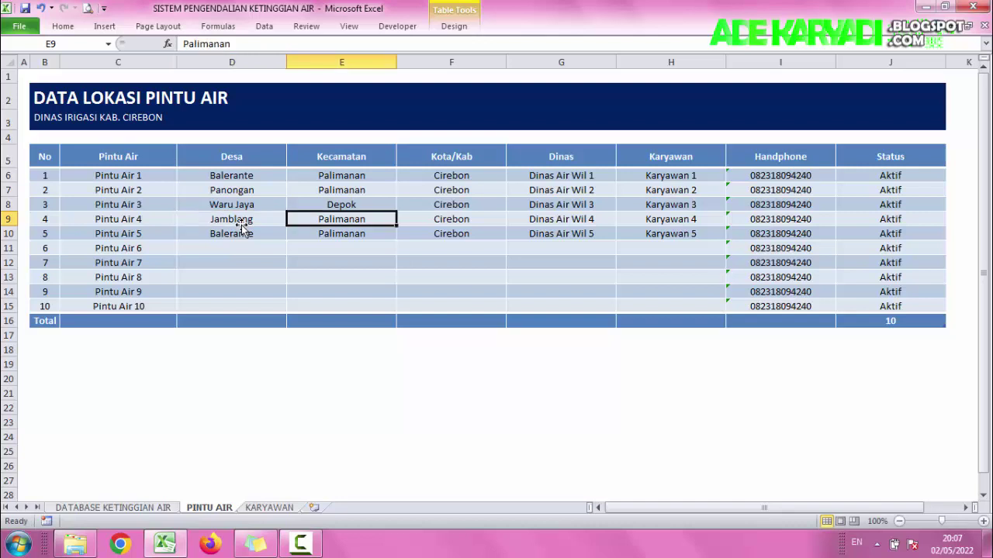
type("Jamb")
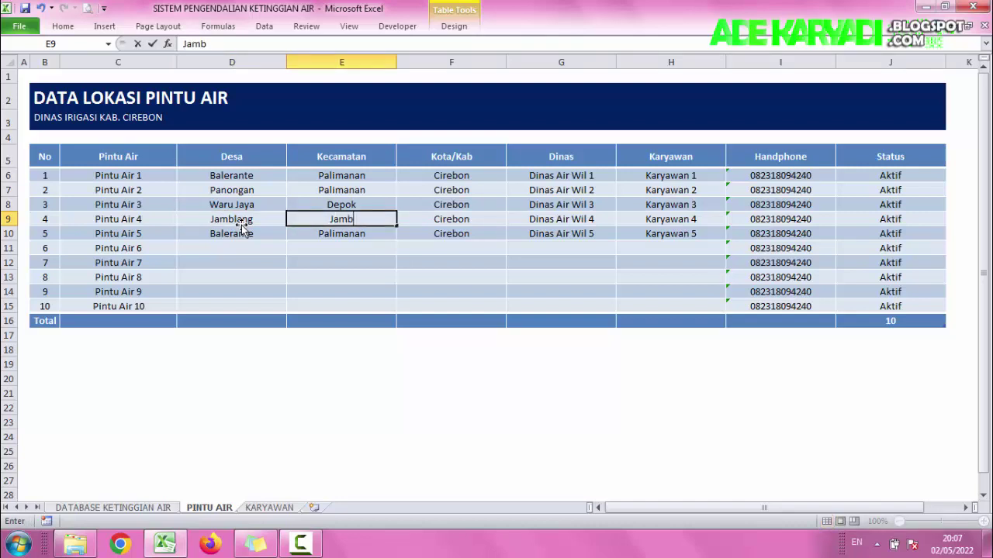
type("lang")
key("Return")
key("Left")
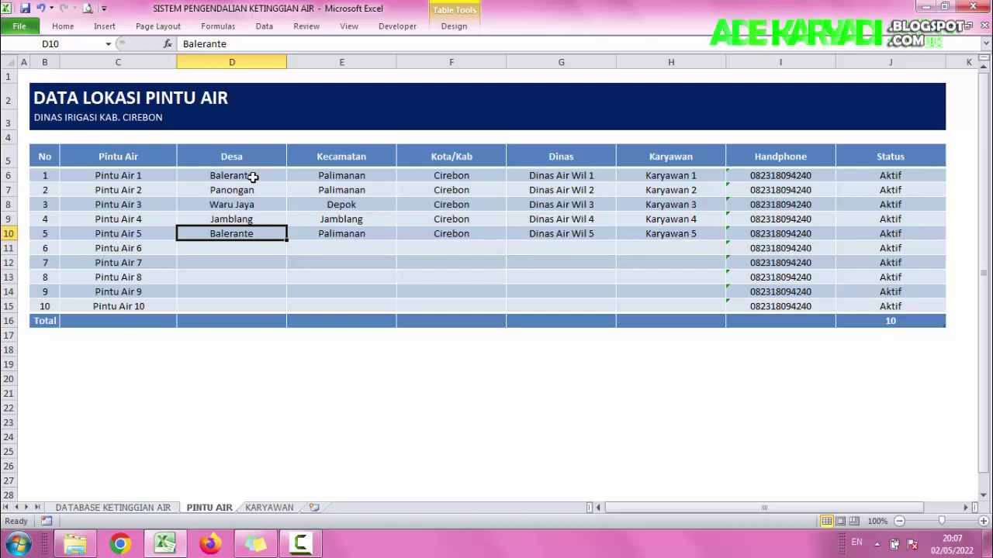
Copy the D6:H10 Desa-through-Karyawan block and paste it at D11 for Pintu Air 6–10.
left_click_drag(255, 179, 413, 223)
right_click(412, 223)
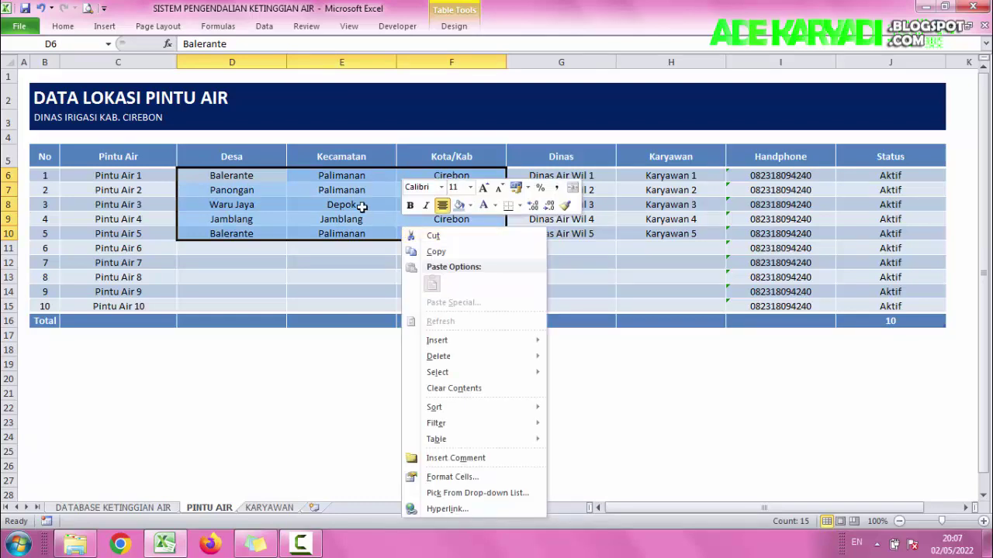
key("Escape")
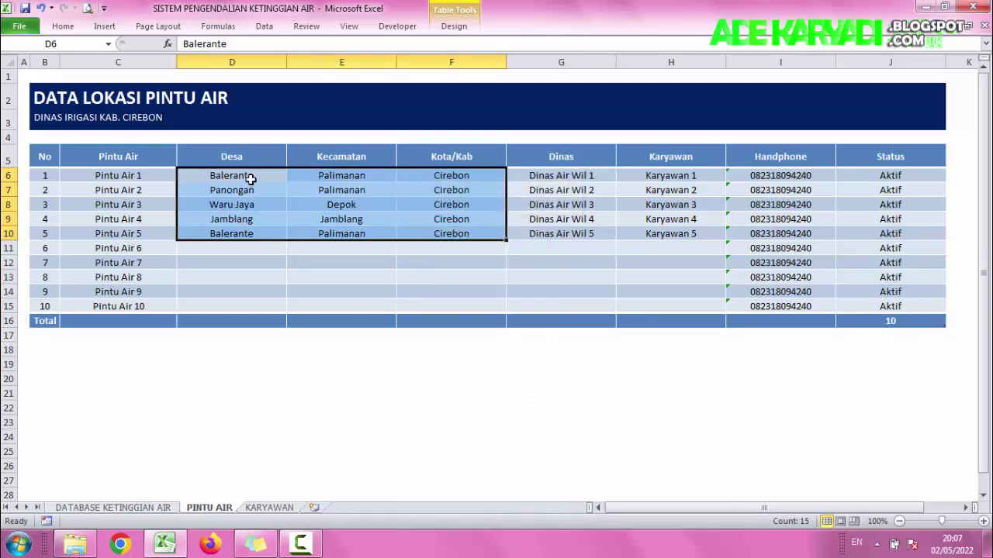
key("ctrl+c")
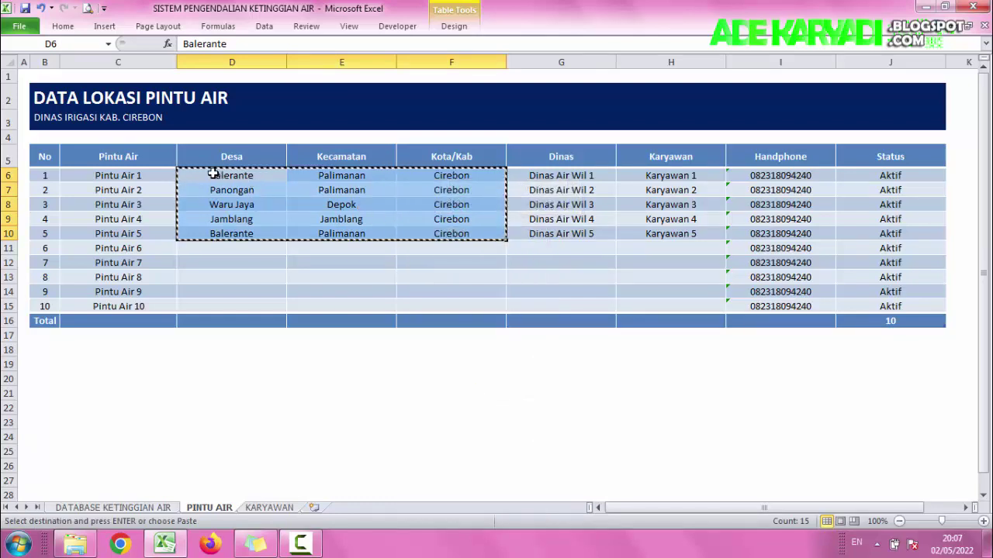
left_click(214, 174)
left_click_drag(214, 175, 623, 234)
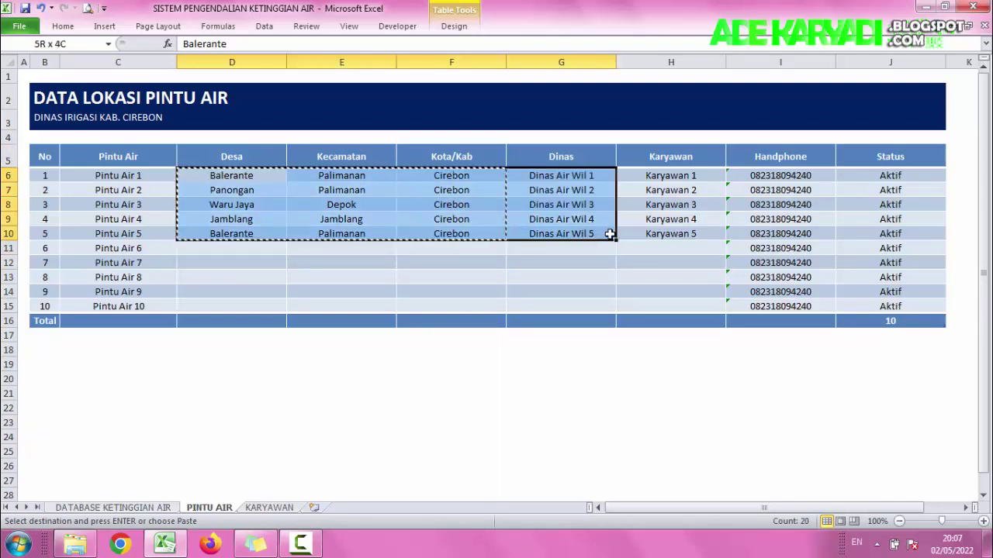
key("ctrl+c")
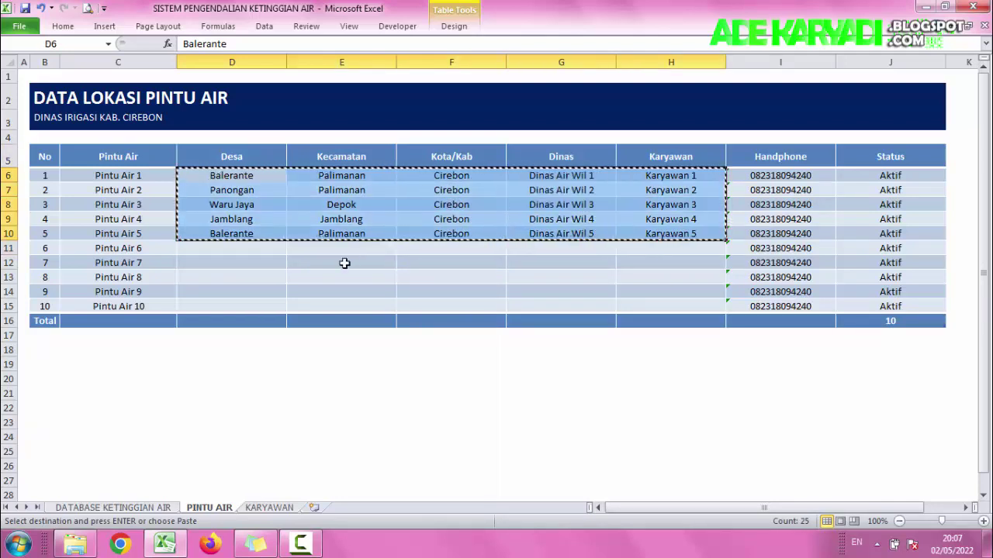
left_click(236, 251)
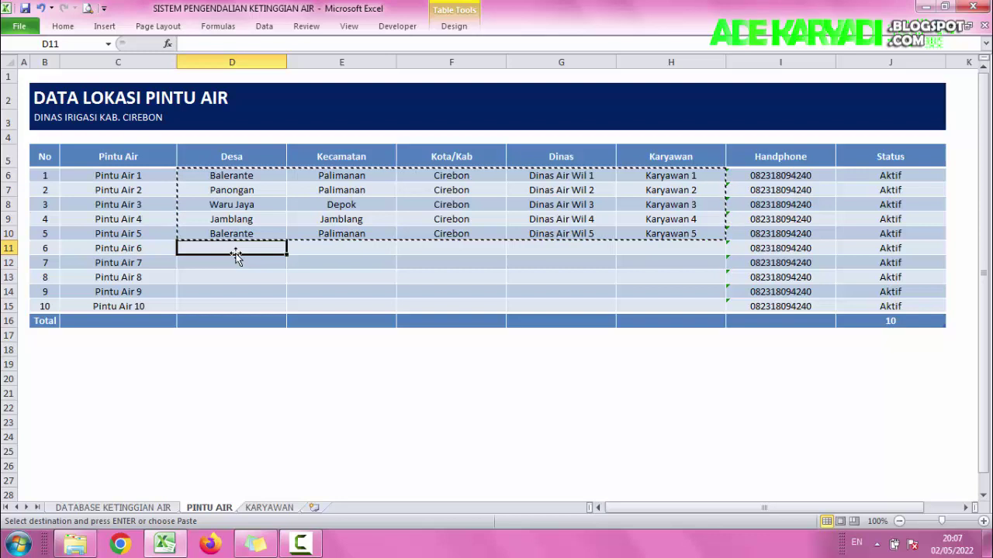
key("ctrl+v")
key("Escape")
key("Escape")
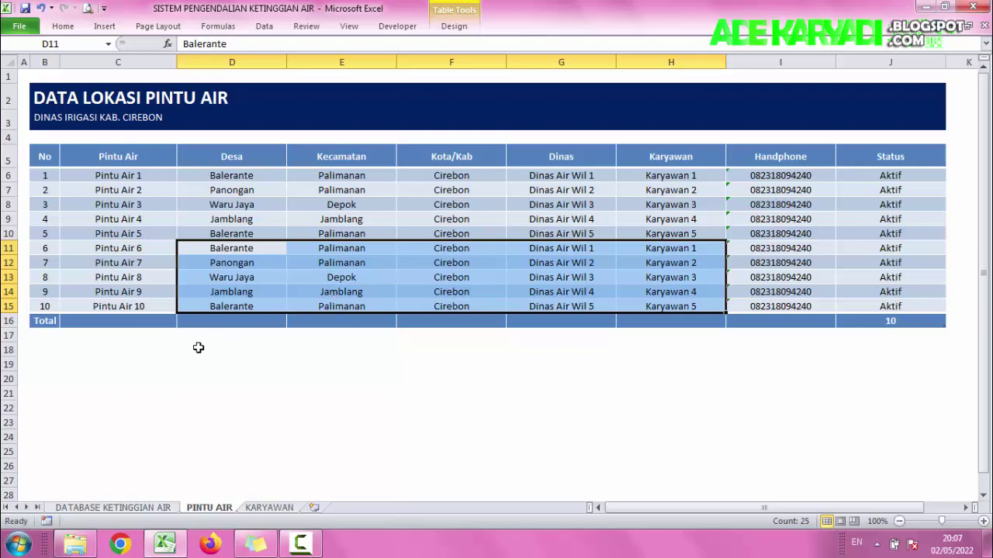
left_click(181, 379)
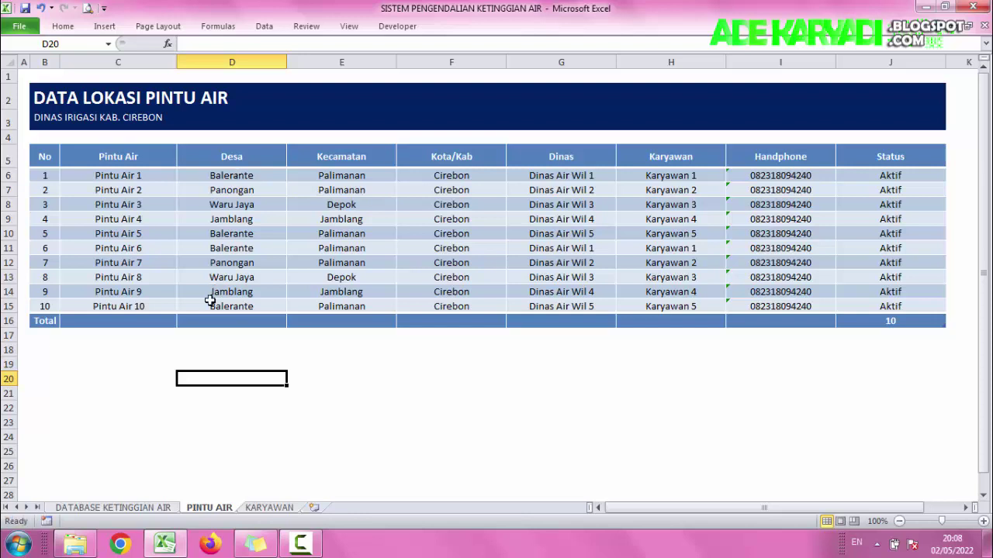
Select Lokasi cell D6 on DATABASE KETINGGIAN AIR after checking the PINTU AIR name column.
left_click(133, 508)
left_click(301, 257)
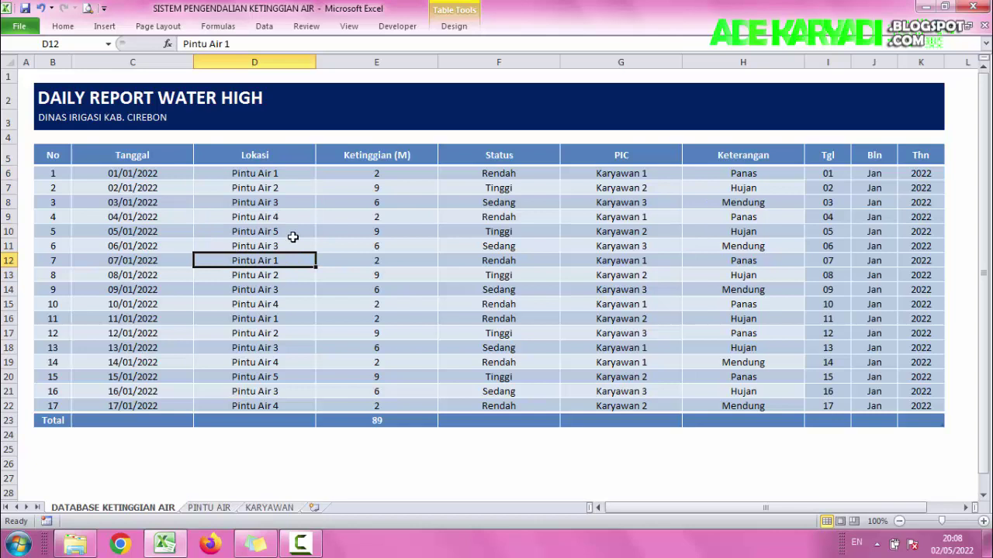
left_click(285, 169)
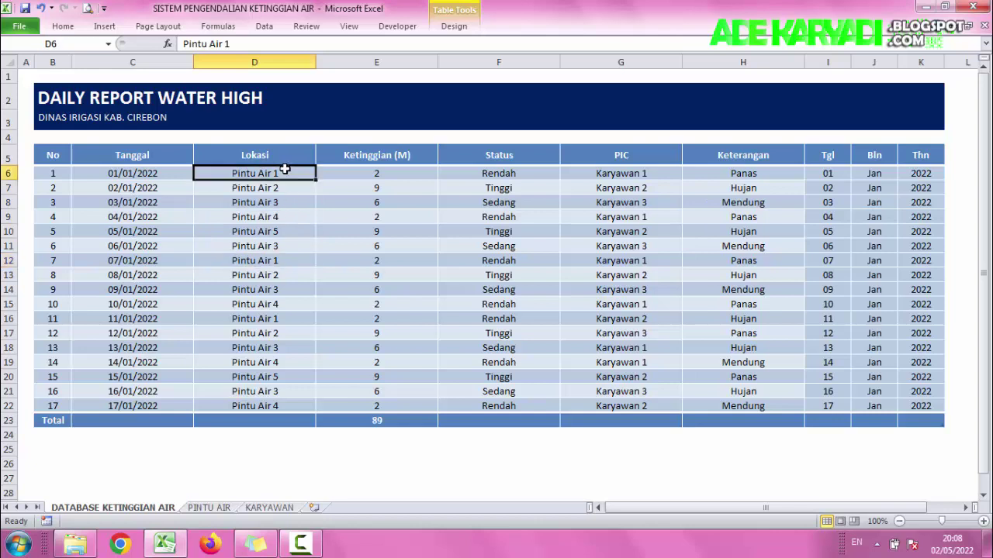
left_click(195, 509)
left_click(122, 155)
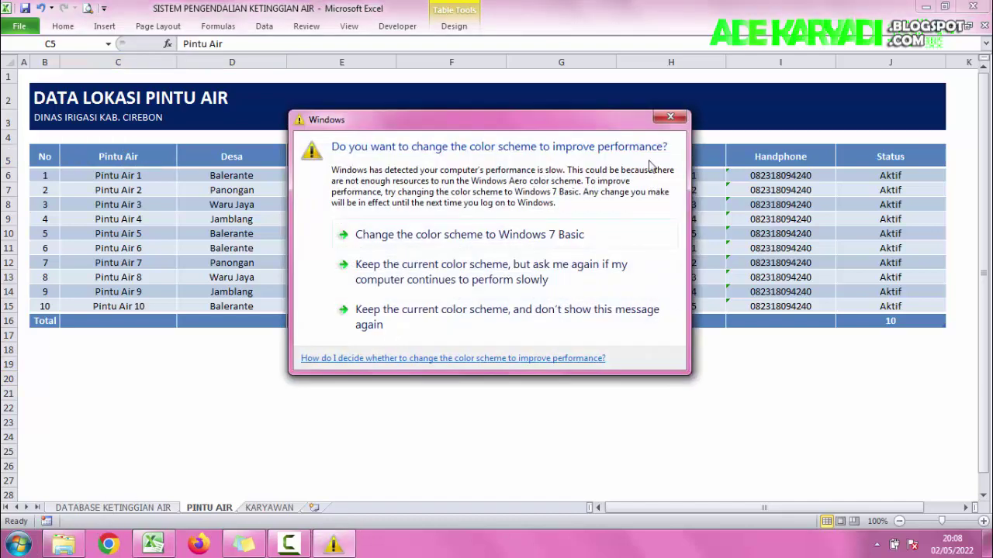
left_click(672, 116)
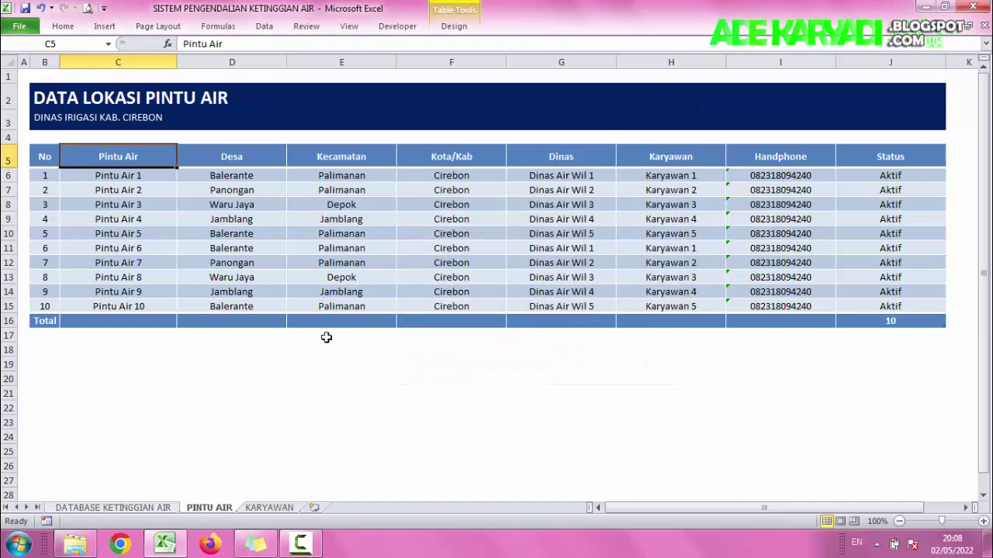
left_click(136, 508)
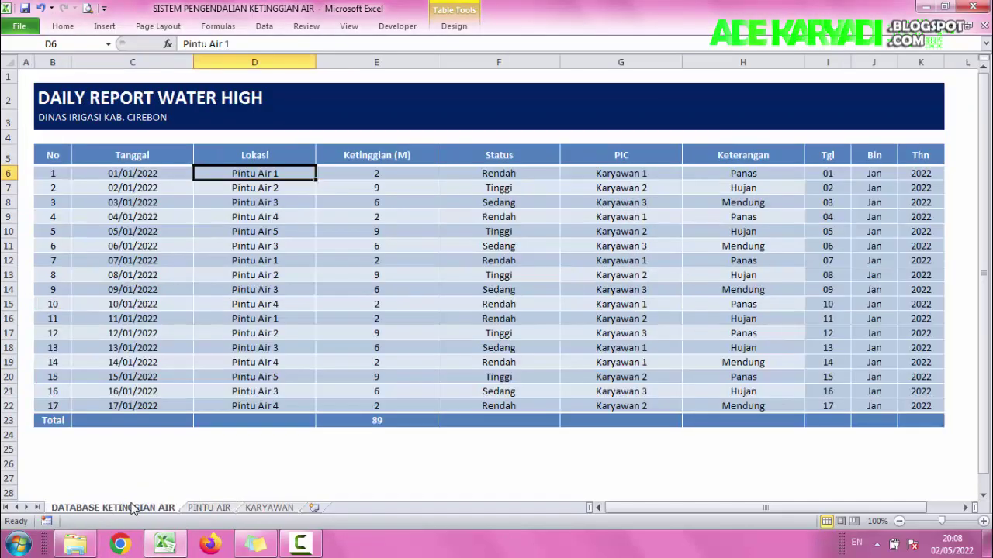
Apply List data validation to D6 with source 'PINTU AIR'!$C$6:$C$35.
left_click(270, 29)
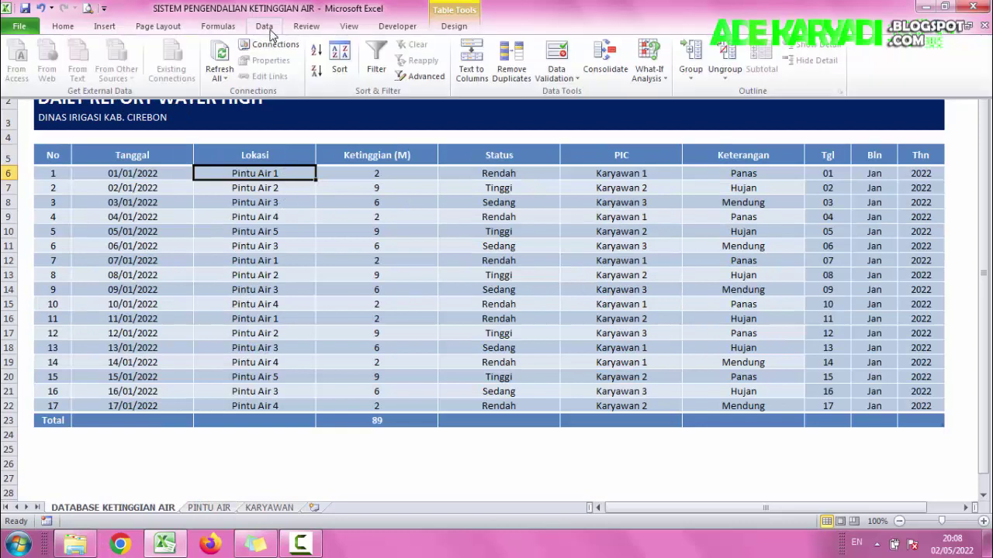
left_click(556, 80)
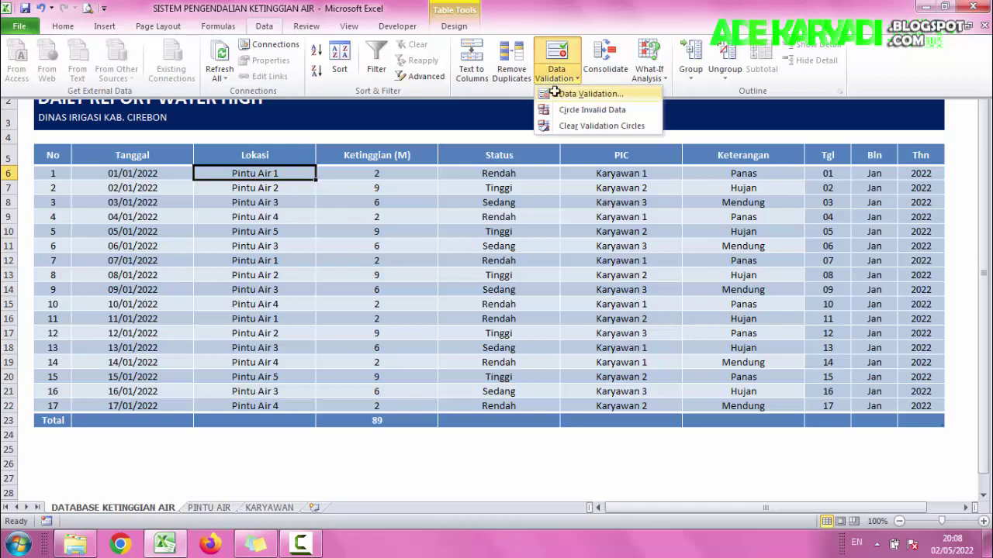
left_click(562, 93)
left_click(526, 218)
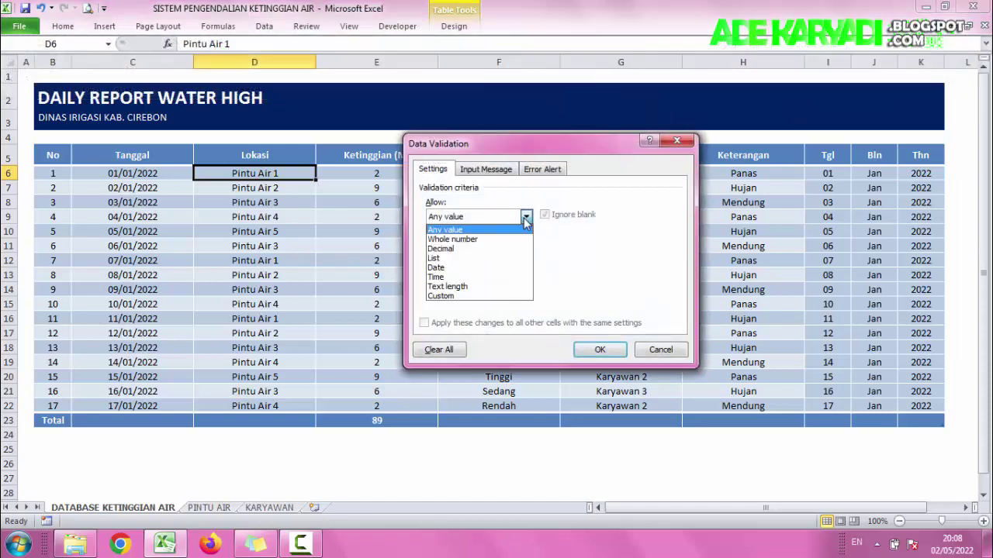
left_click(489, 258)
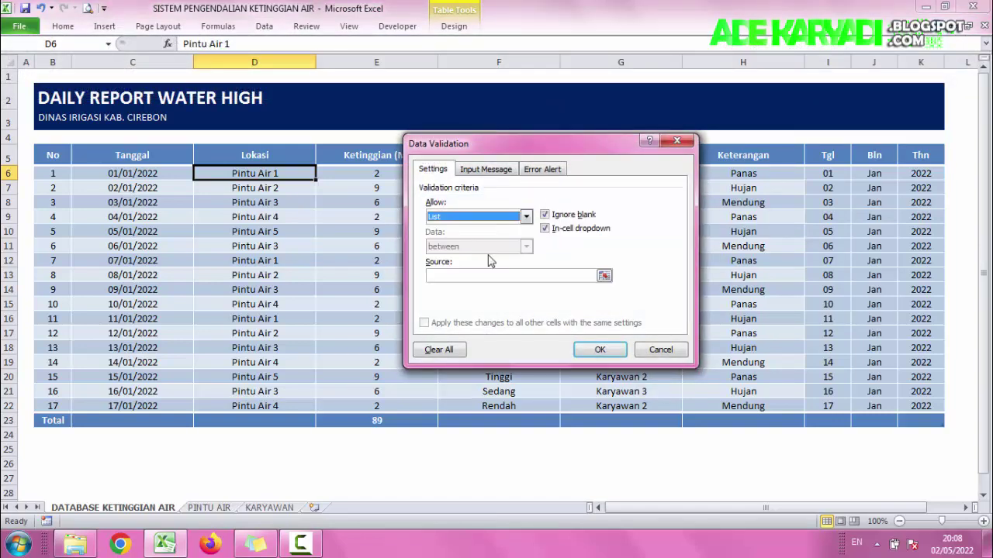
left_click(603, 276)
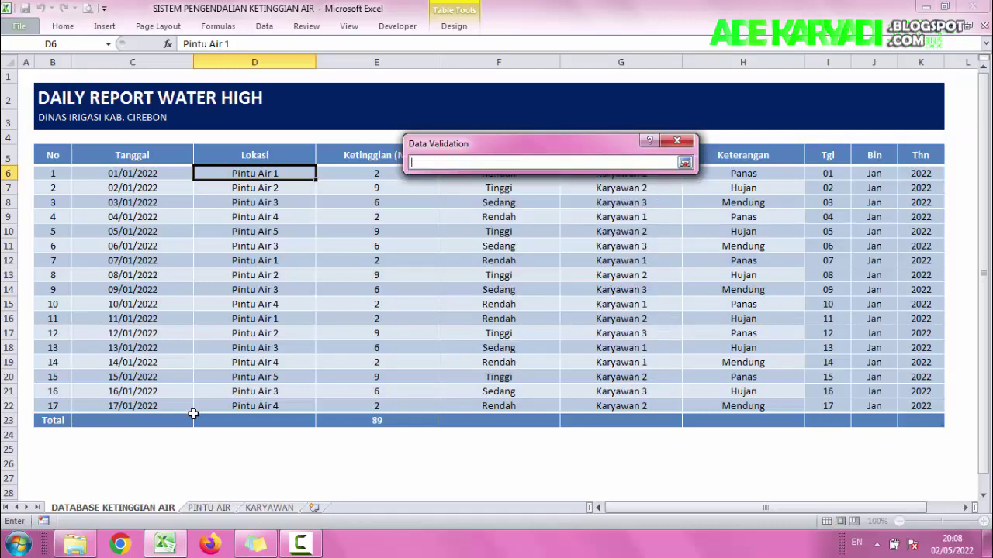
left_click(203, 508)
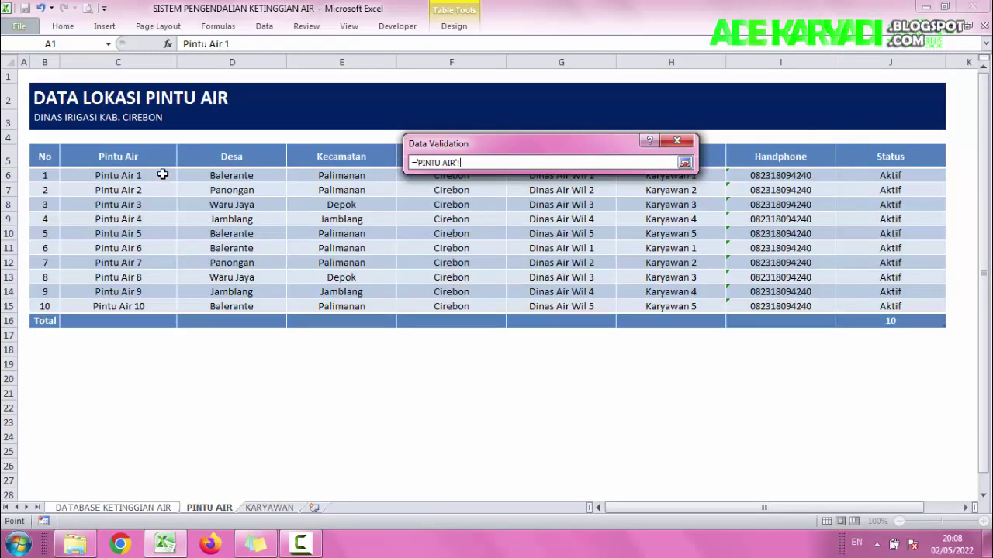
left_click_drag(163, 175, 147, 296)
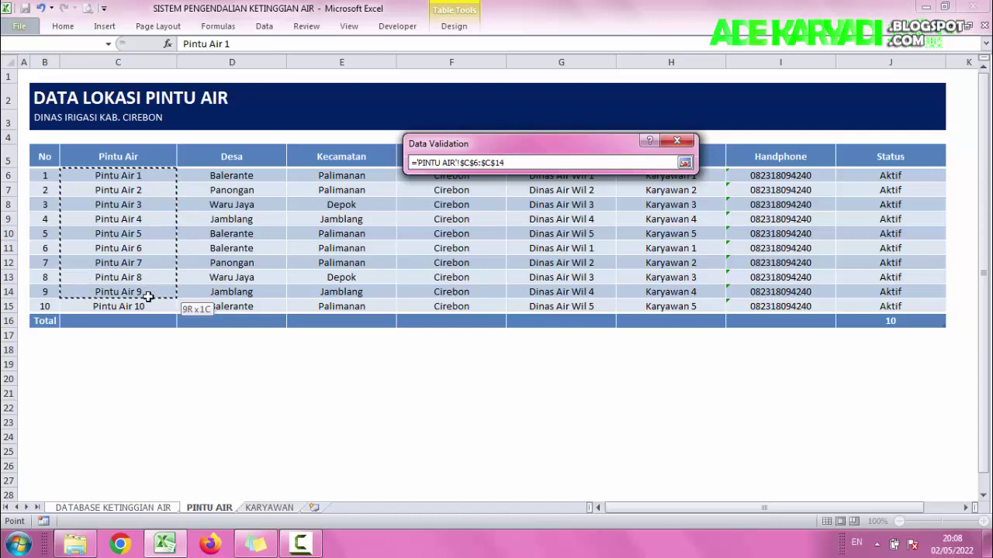
left_click_drag(147, 297, 138, 495)
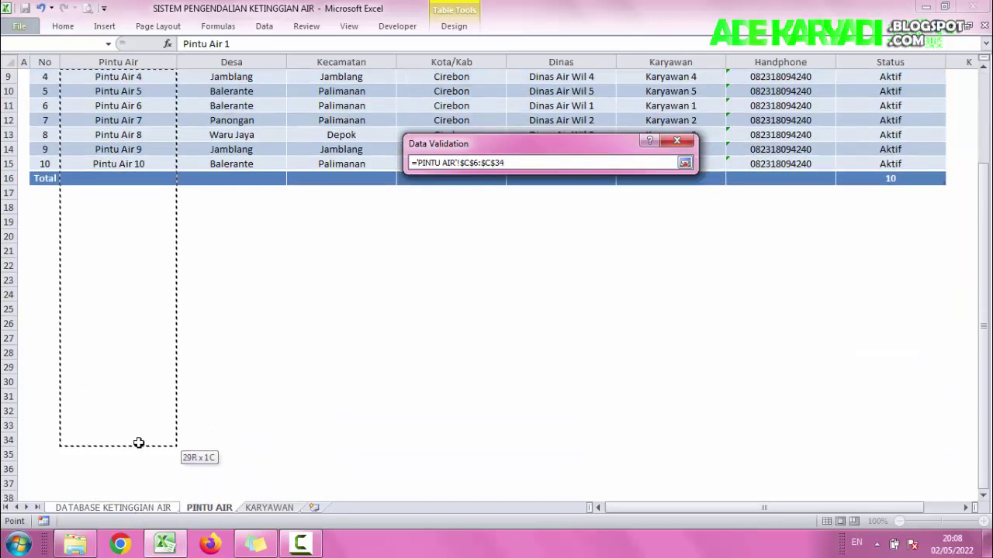
left_click_drag(138, 495, 138, 449)
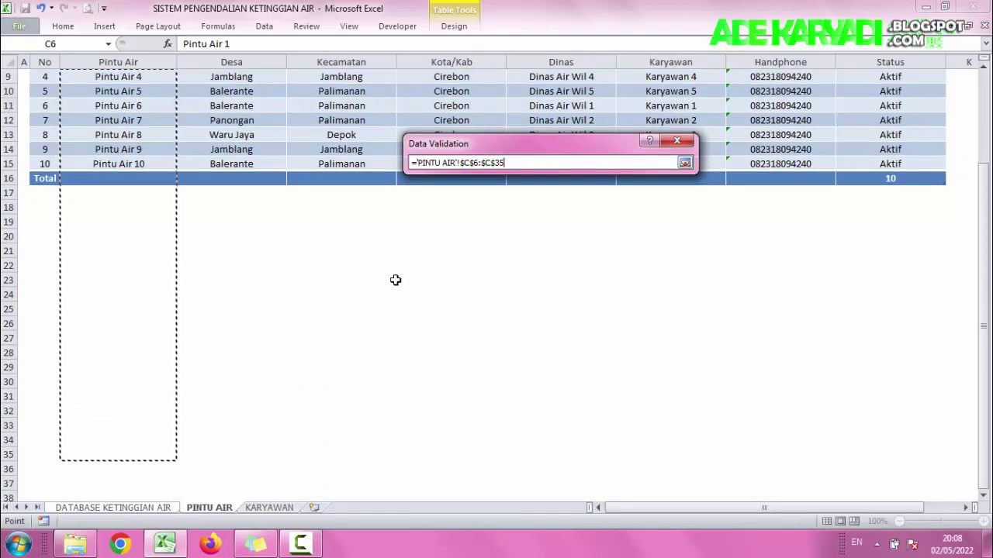
left_click(684, 163)
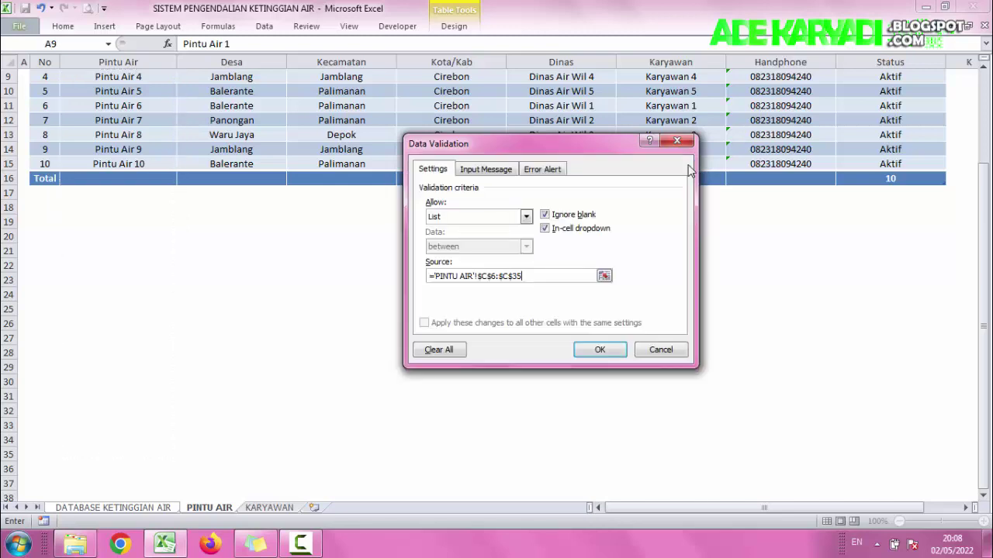
left_click(597, 348)
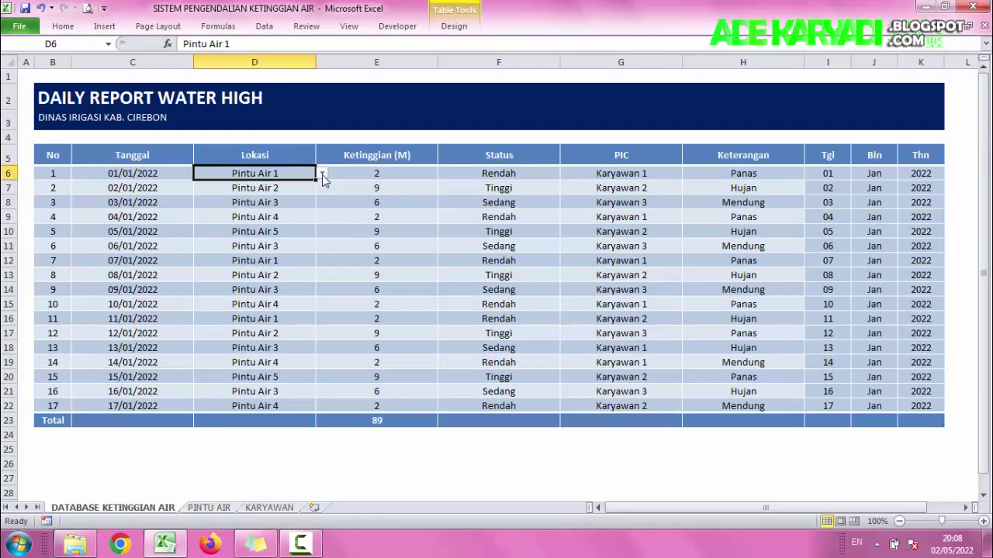
left_click(323, 175)
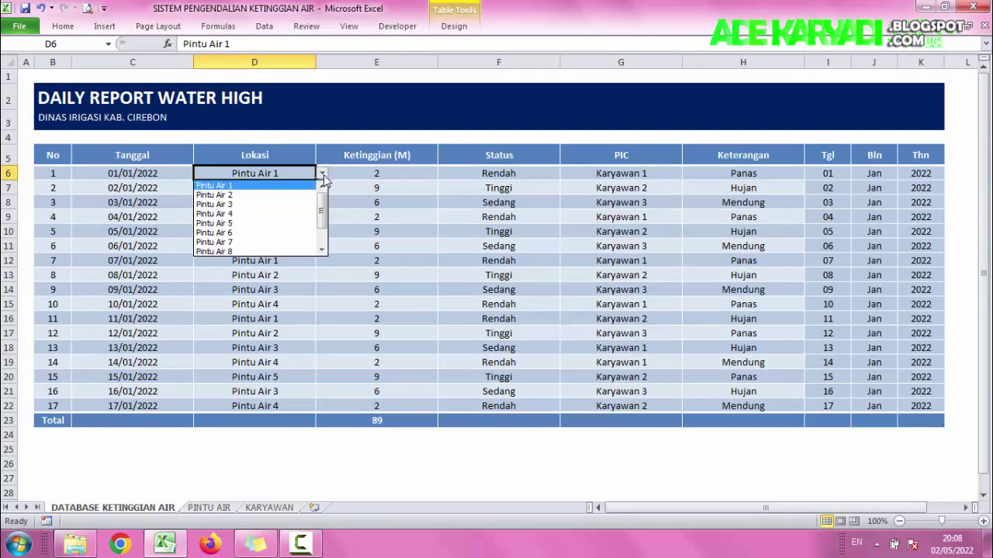
mouse_move(322, 205)
left_mouse_down()
mouse_move(320, 248)
mouse_move(325, 209)
left_mouse_up()
left_click(323, 174)
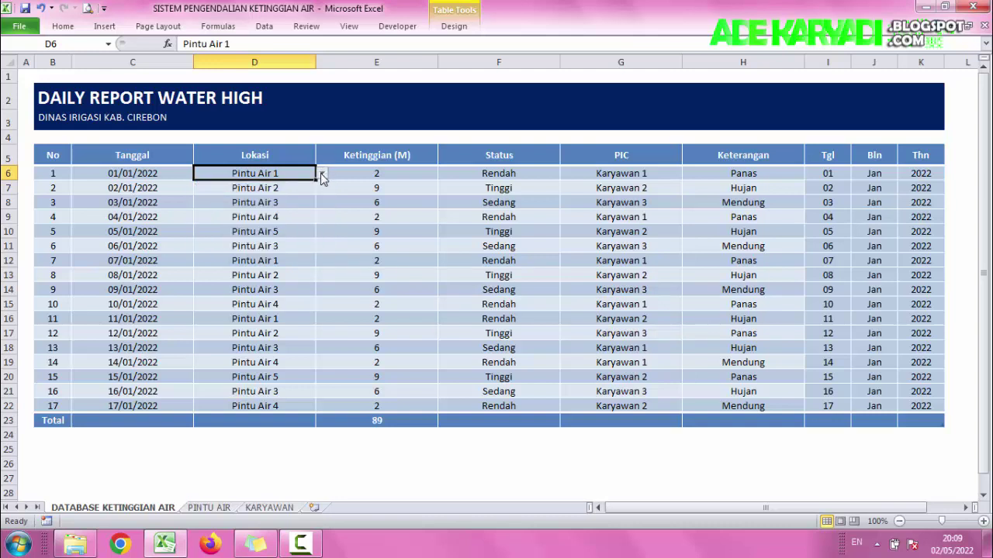
left_click(323, 174)
left_click(321, 174)
key("Down")
key("Down")
key("Down")
key("Down")
key("Down")
key("Up")
key("Up")
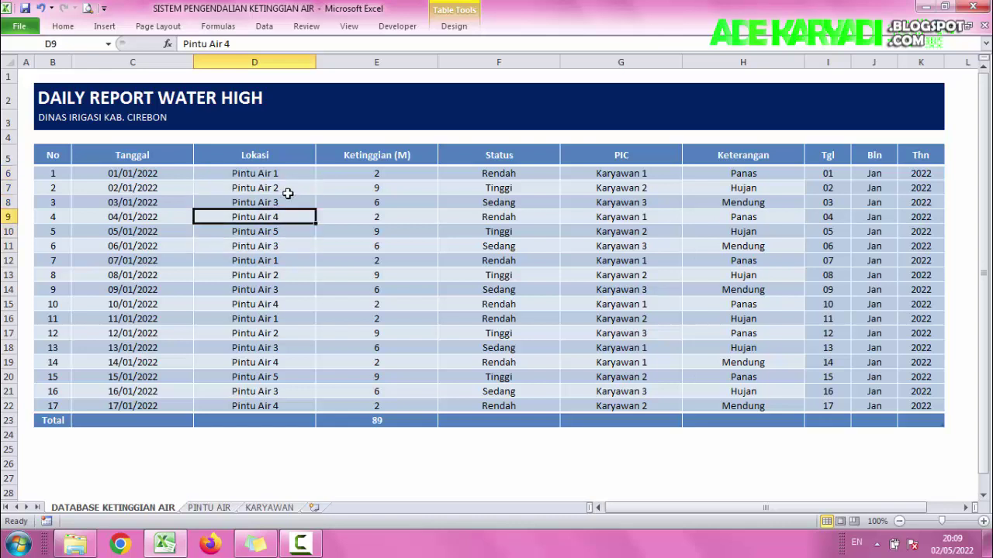
key("Up")
key("Up")
key("Up")
key("Up")
key("Down")
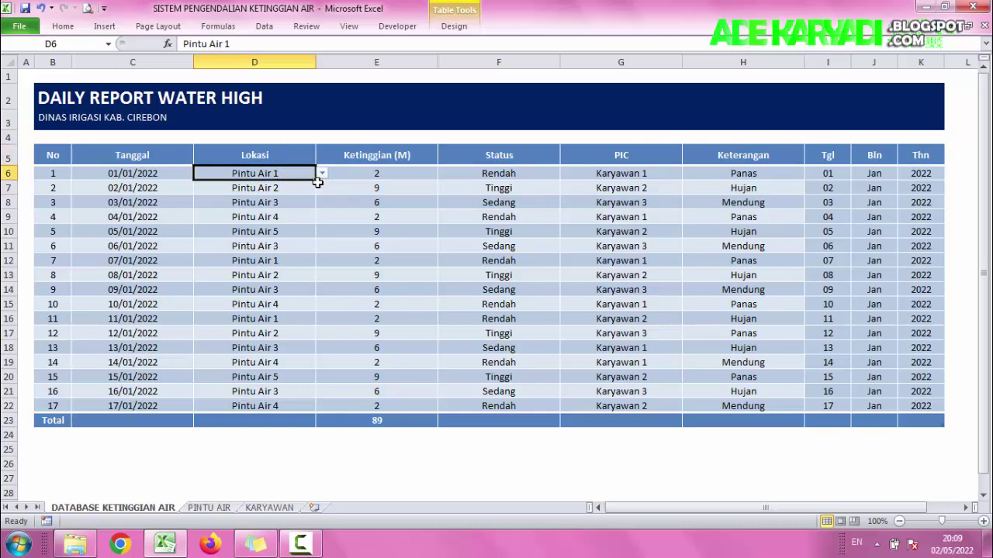
left_click(320, 178)
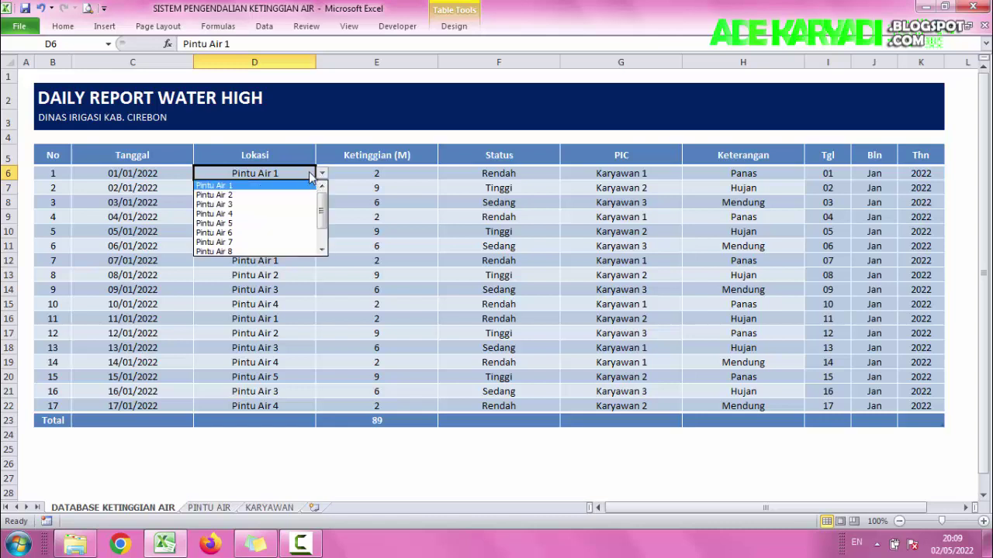
left_click(310, 178)
left_click_drag(315, 180, 308, 234)
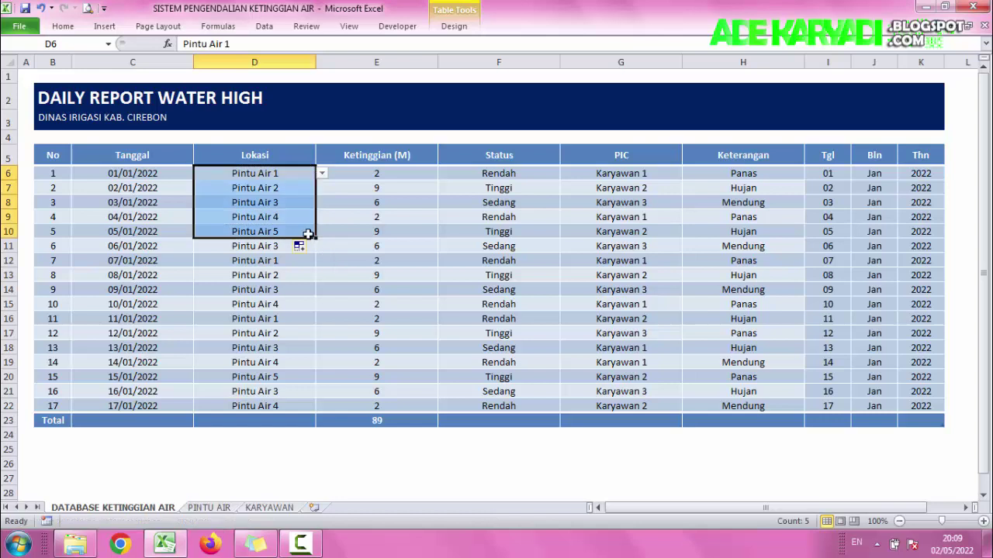
left_click(306, 232)
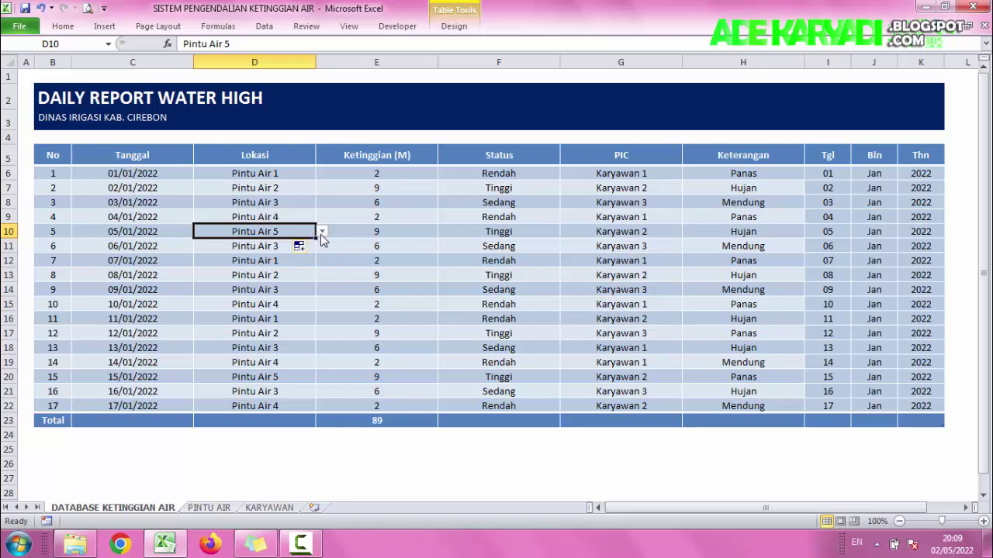
left_click(321, 231)
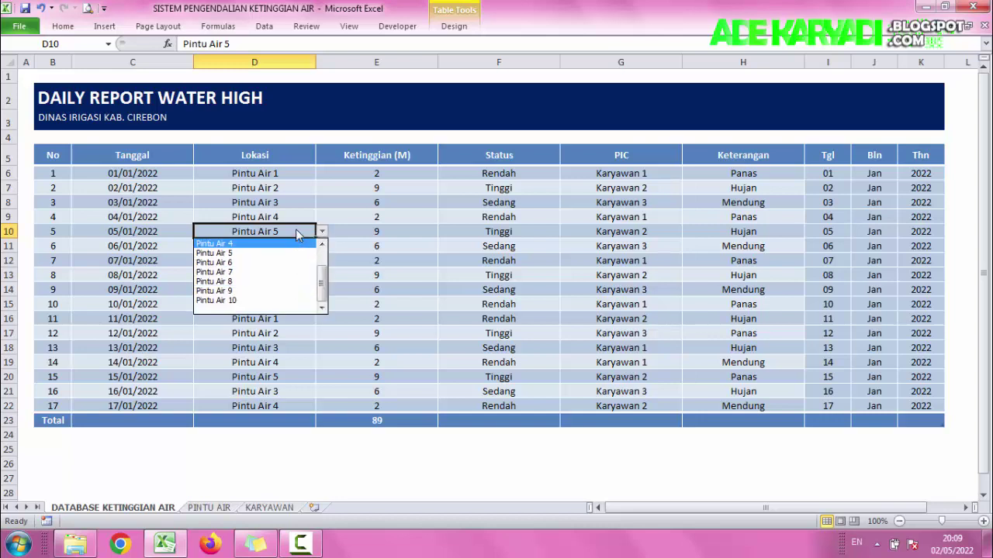
left_click(298, 237)
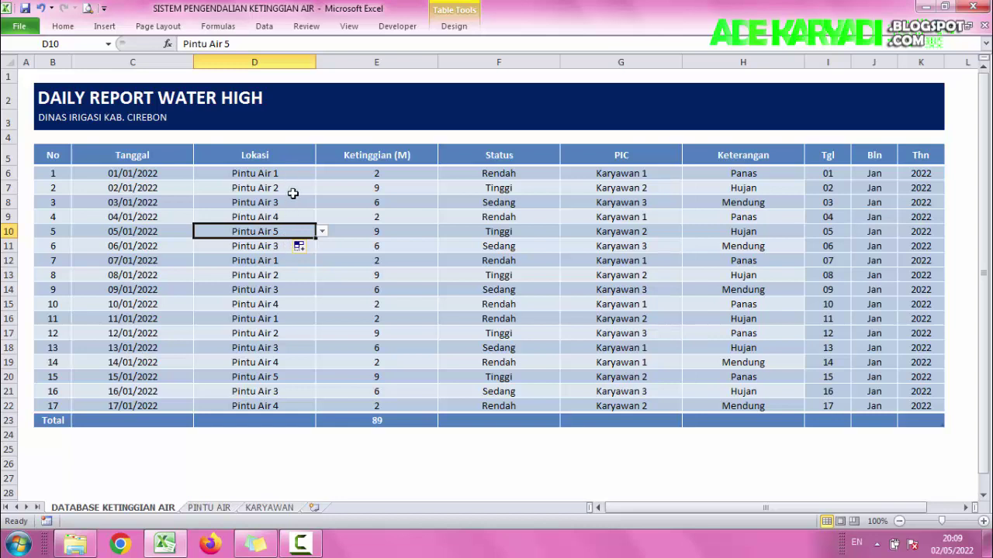
left_click_drag(289, 173, 275, 398)
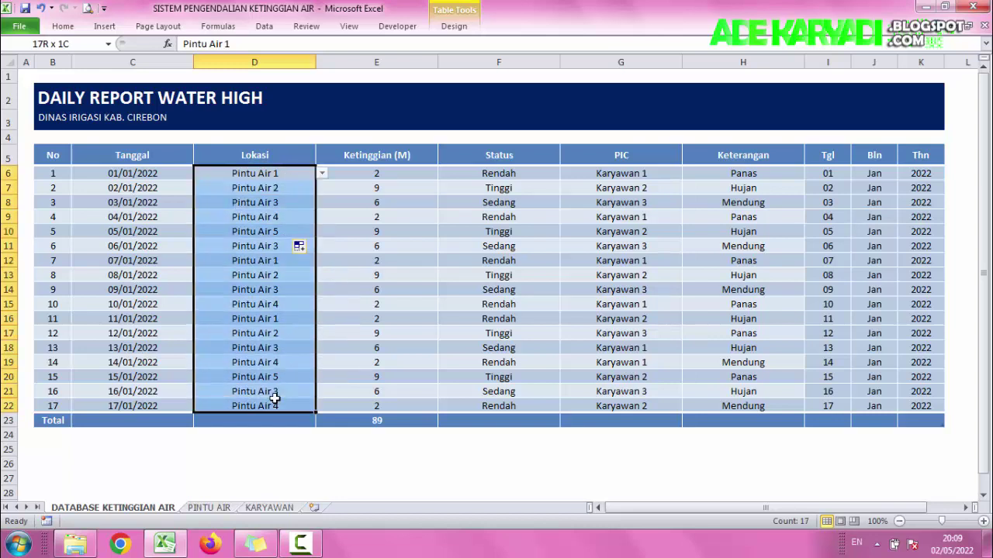
left_click(274, 398)
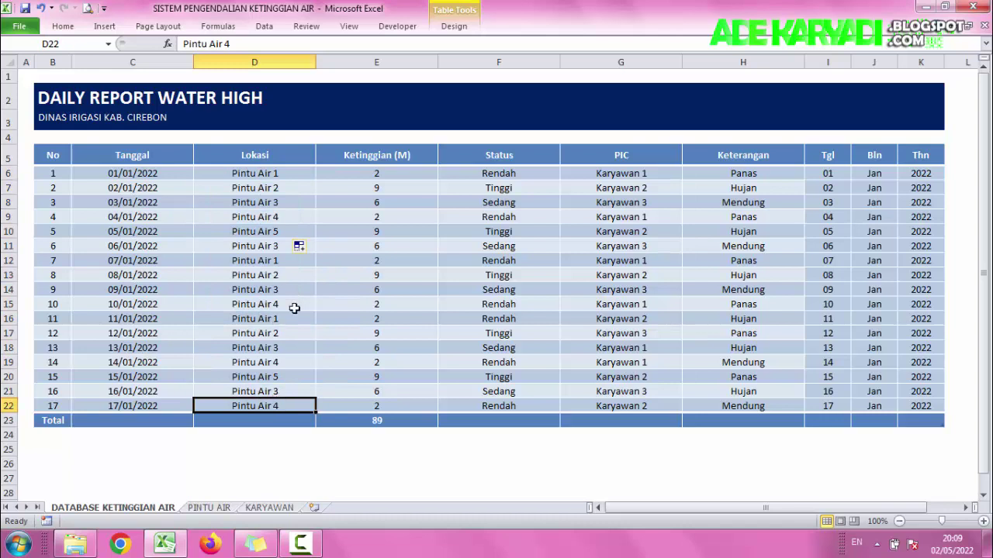
key("shift+Up")
key("shift+Up")
key("shift+Up")
key("shift+Up")
key("shift+Up")
key("shift+Up")
key("shift+Up")
key("shift+Up")
key("shift+Up")
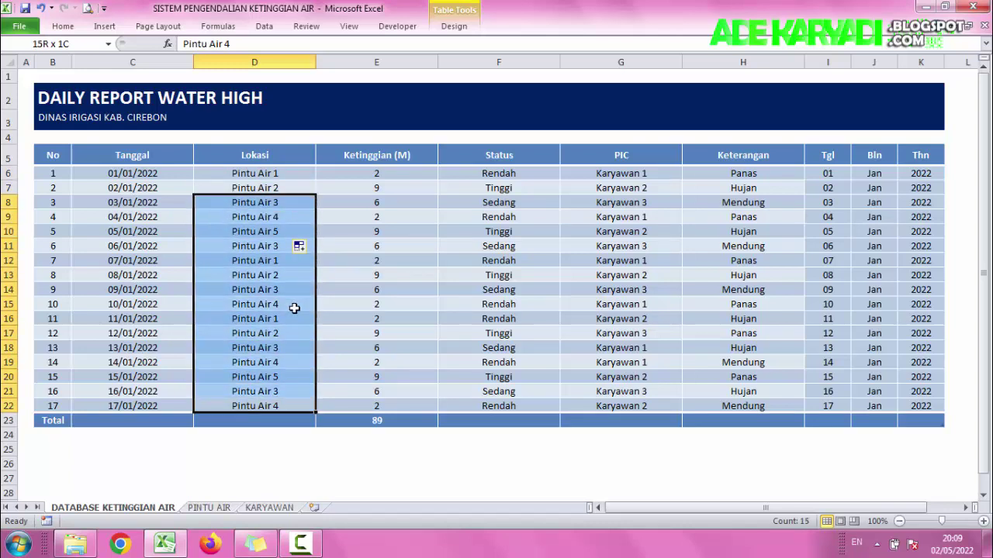
key("shift+Up")
key("shift+Up")
key("ctrl+c")
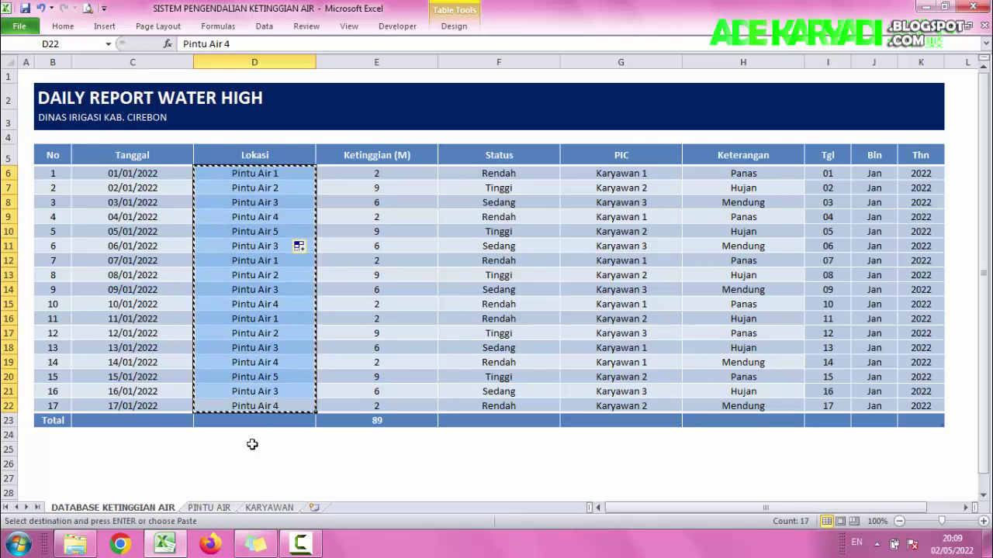
left_click(251, 450)
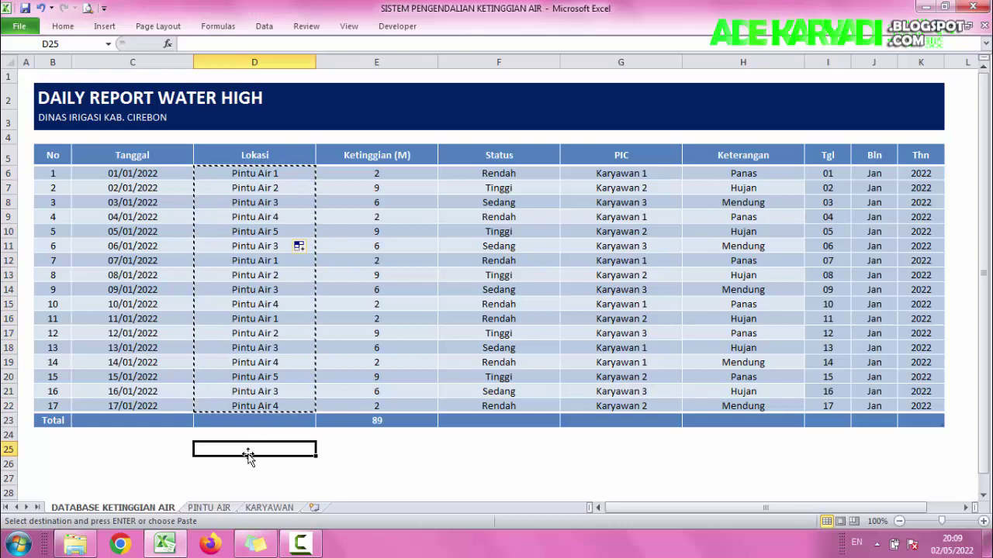
right_click(245, 448)
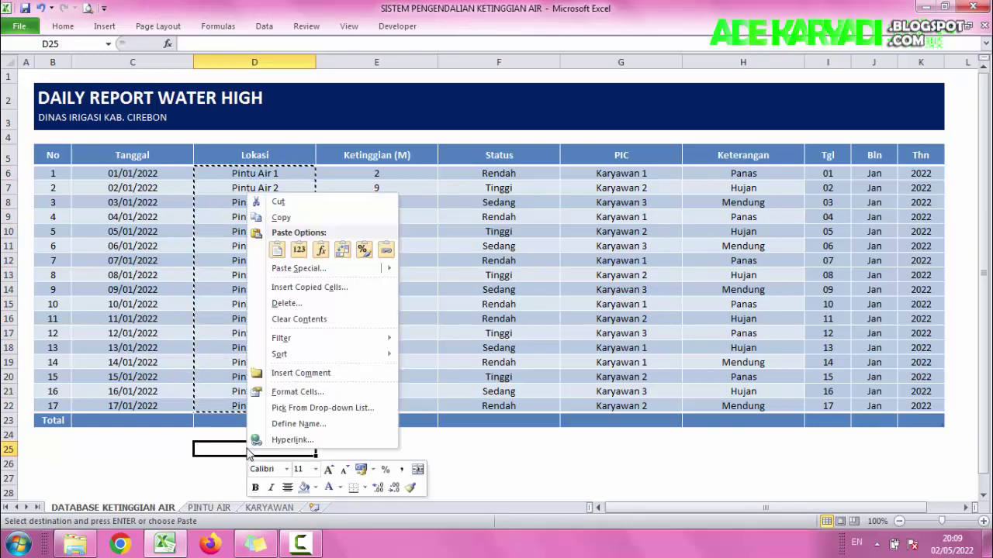
left_click(298, 249)
left_click(287, 223)
left_click(277, 318)
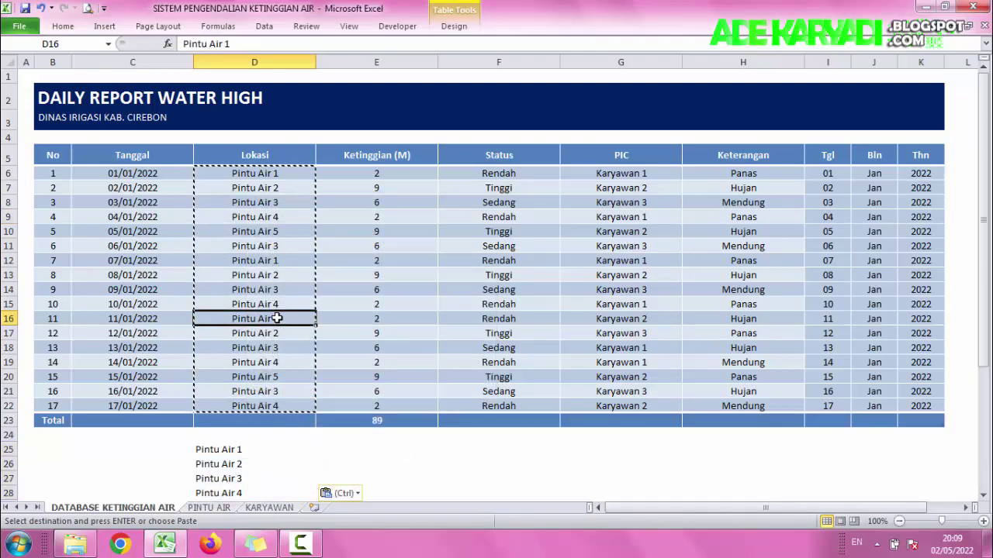
left_click(287, 172)
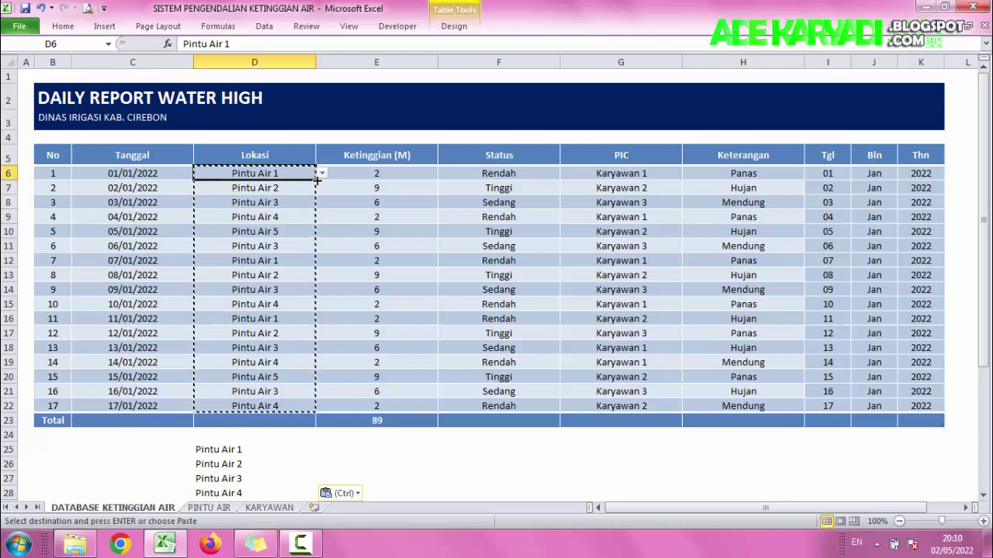
left_click_drag(317, 180, 314, 353)
right_click(302, 353)
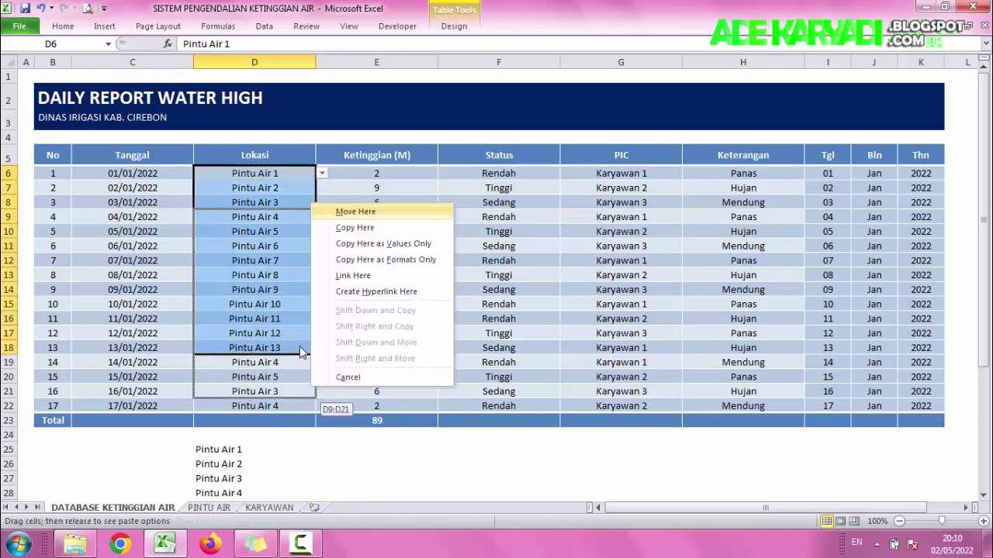
left_click(302, 349)
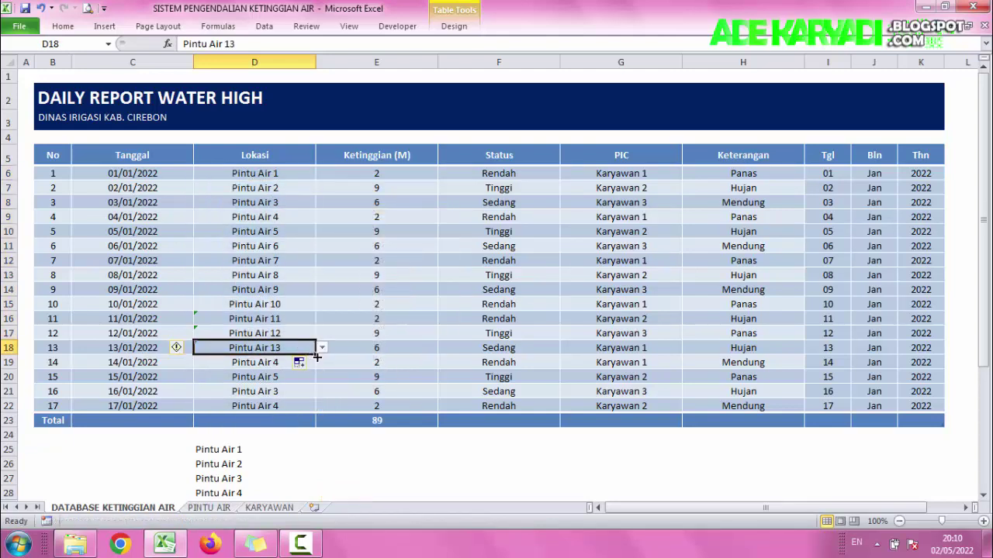
left_click_drag(318, 357, 315, 410)
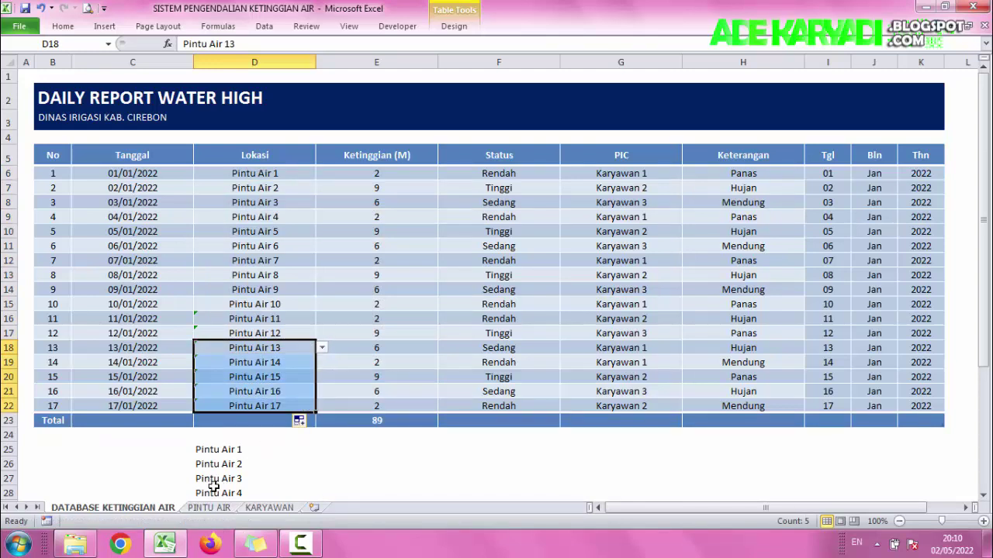
left_click(250, 390)
left_click(277, 305)
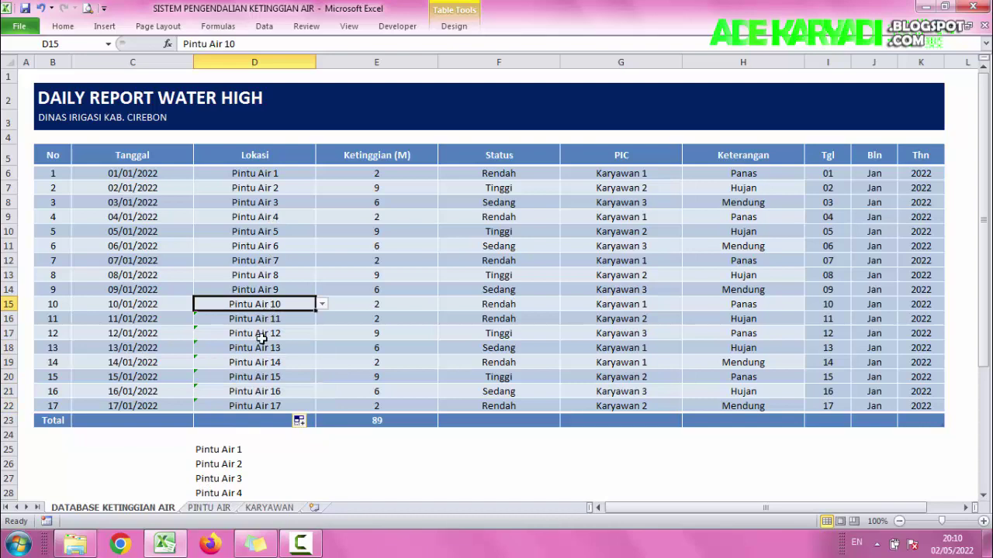
left_click(224, 508)
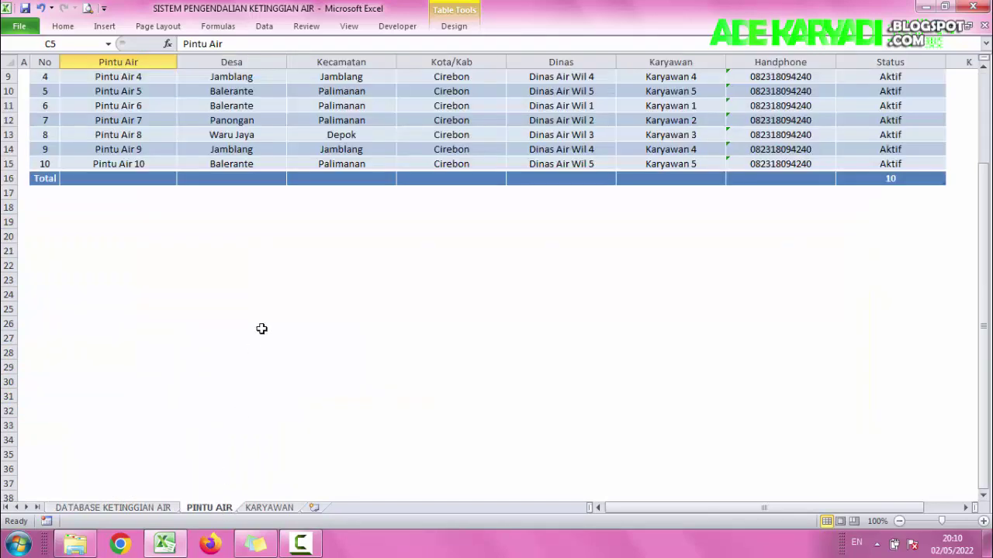
left_click(133, 509)
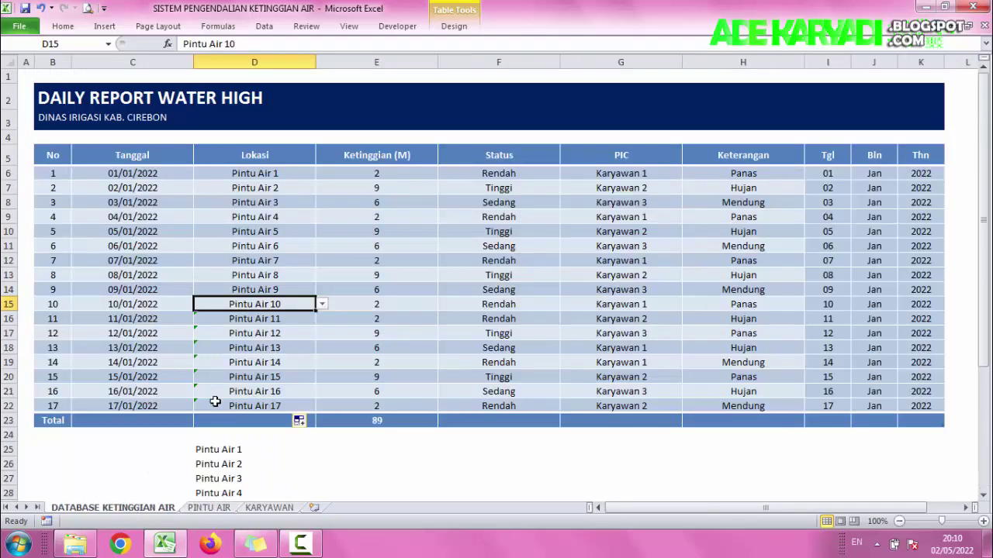
left_click(228, 449)
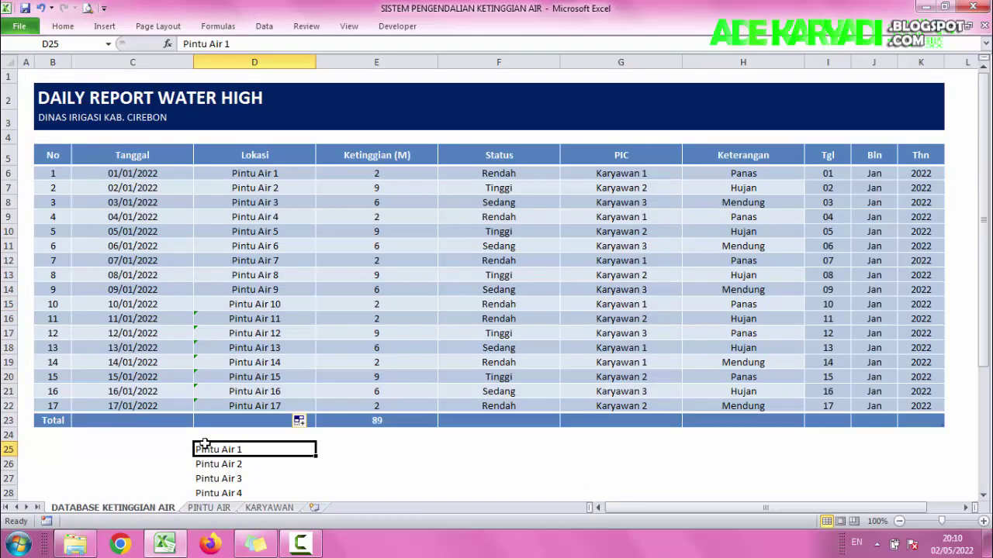
key("ctrl+shift+Down")
key("ctrl+c")
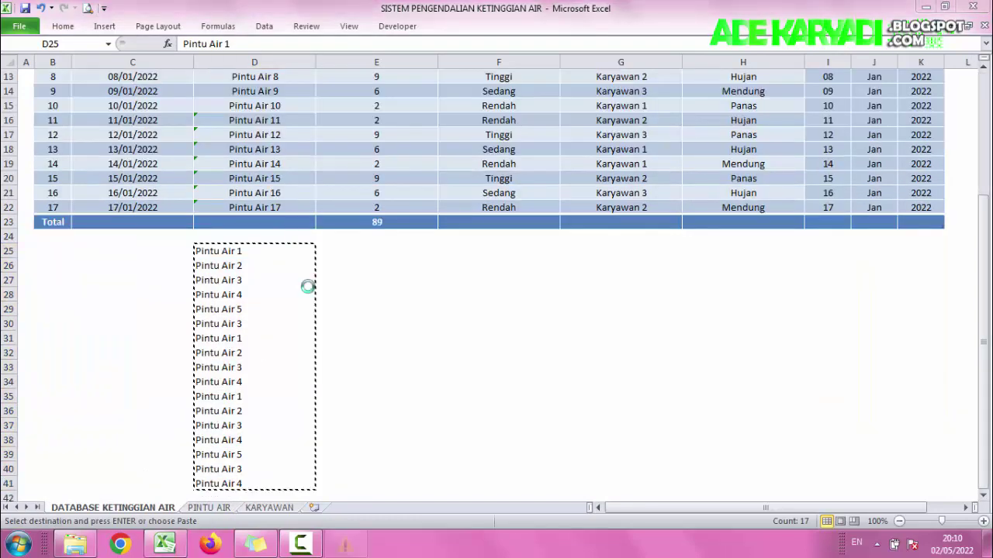
left_click(670, 117)
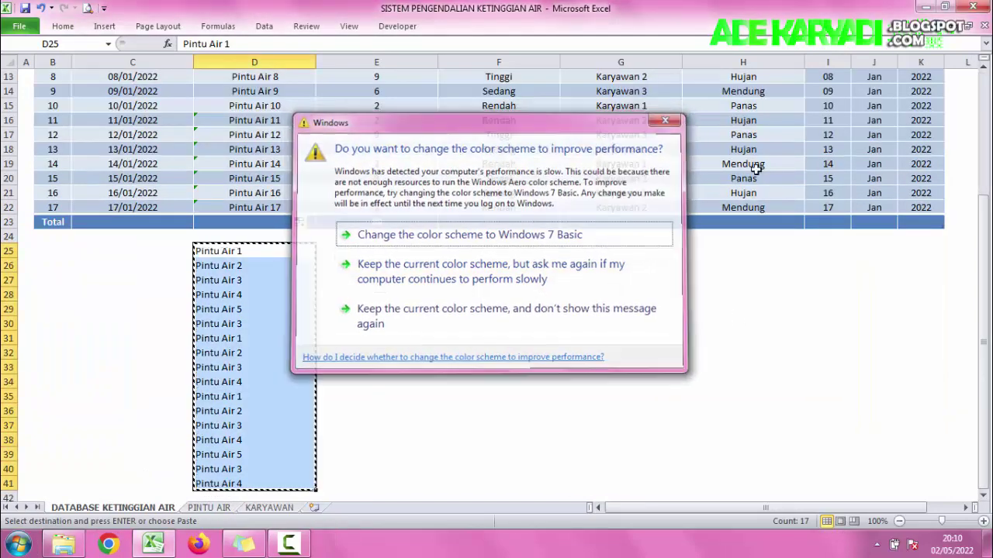
scroll(482, 143, "up", 4)
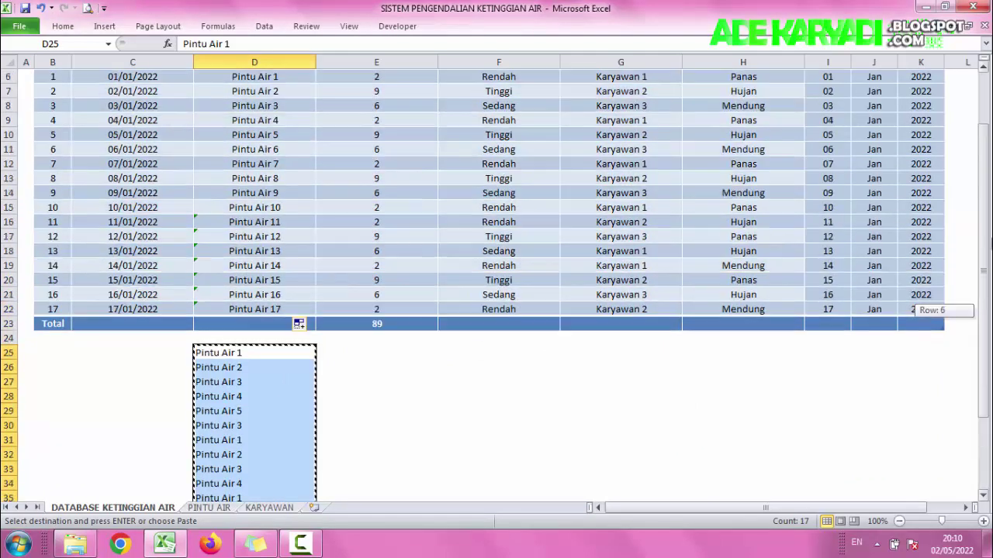
left_click(277, 176)
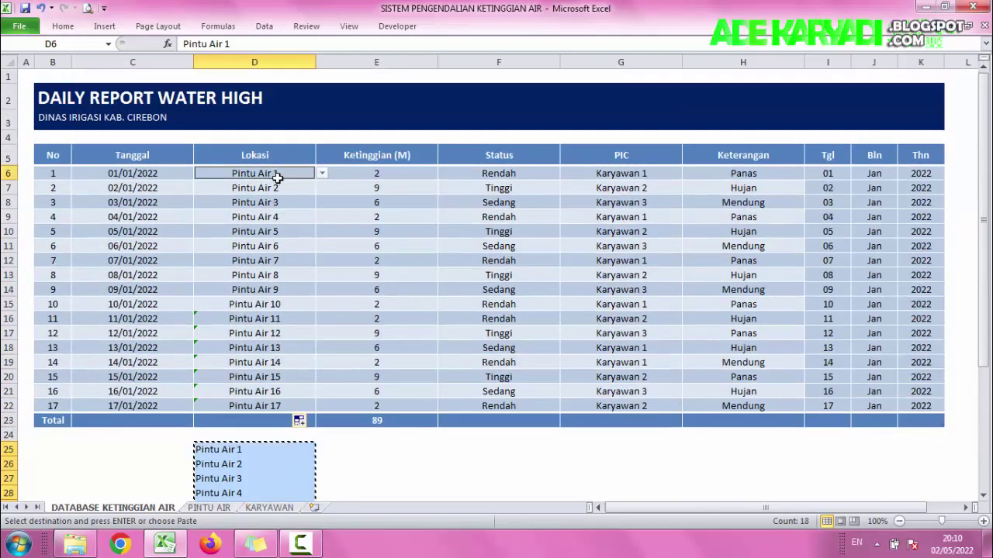
right_click(275, 180)
key("Escape")
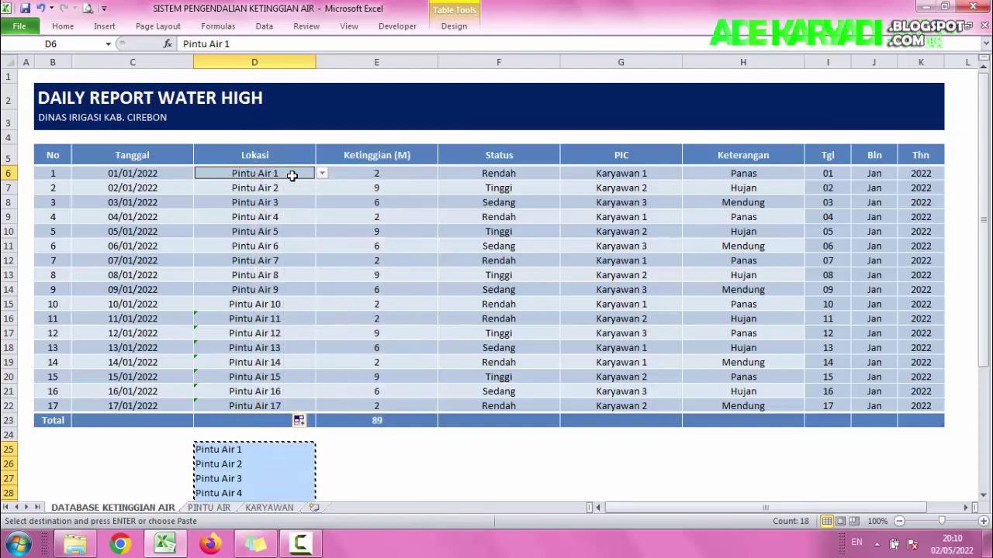
right_click(293, 179)
left_click(343, 236)
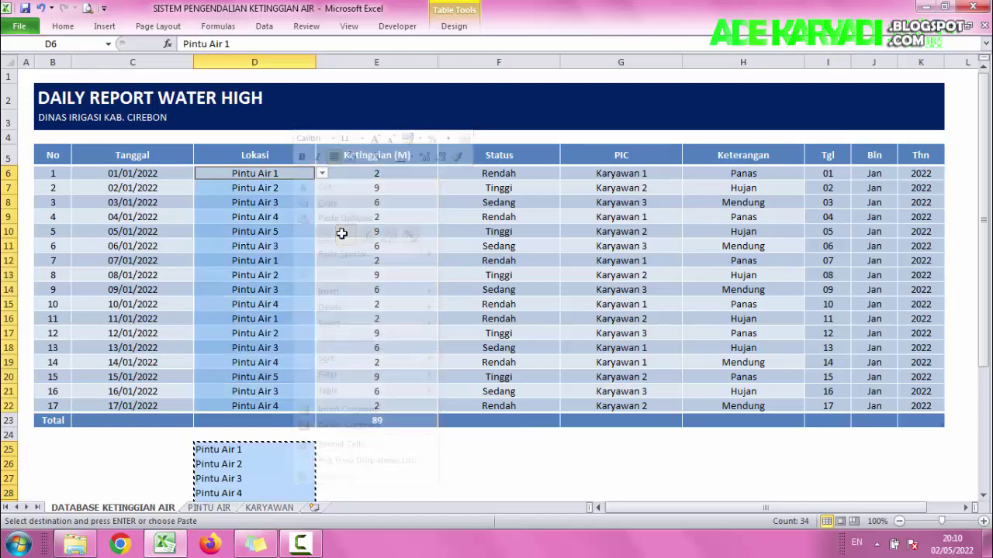
left_click_drag(227, 449, 228, 483)
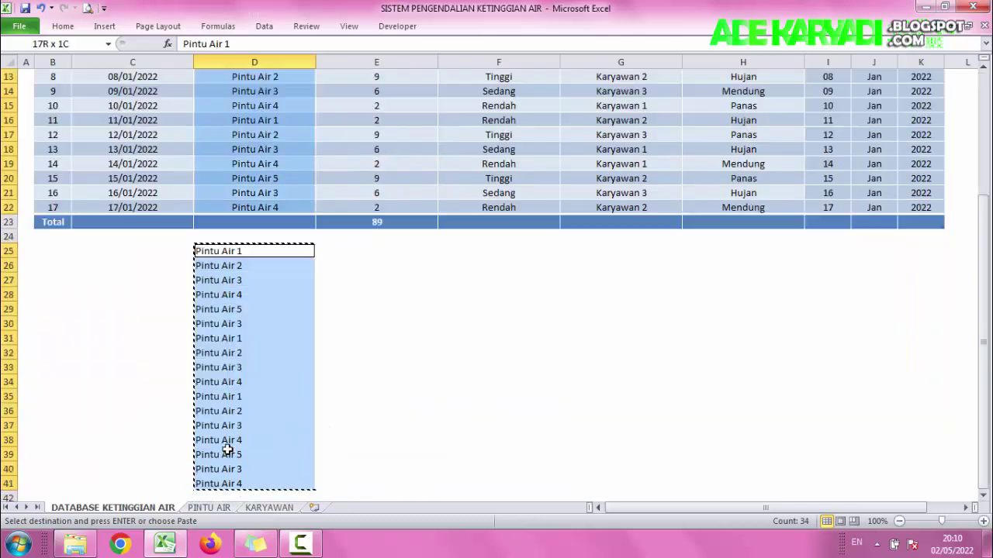
key("Return")
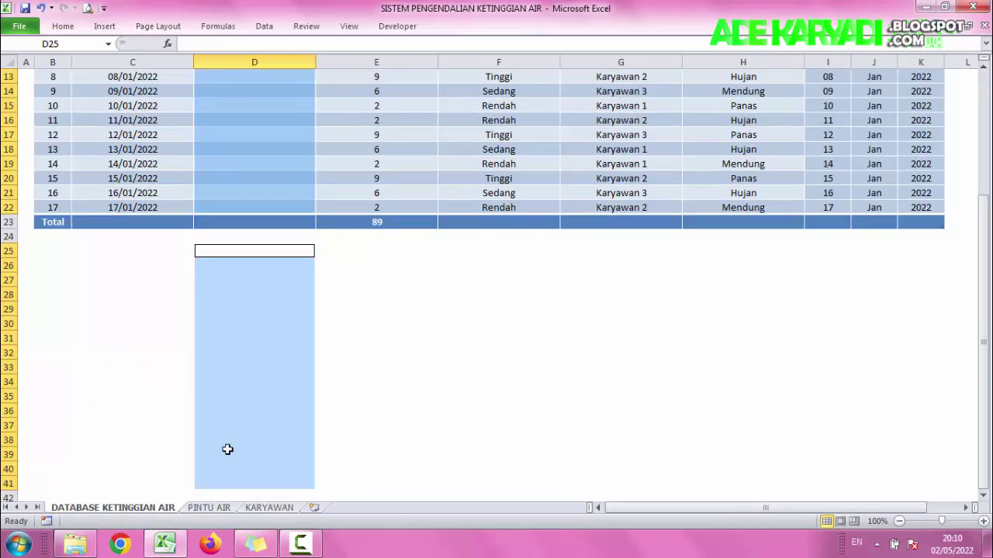
key("ctrl+c")
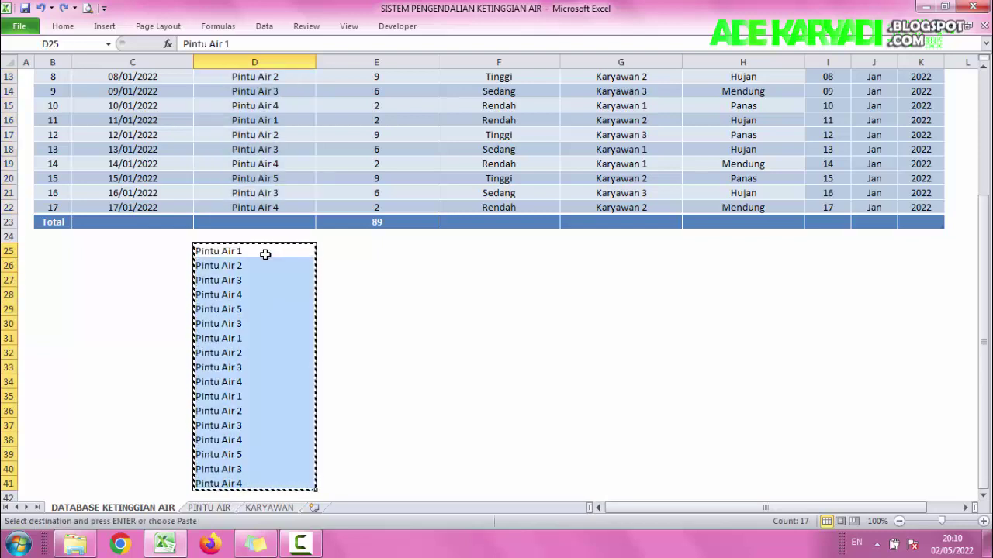
key("Delete")
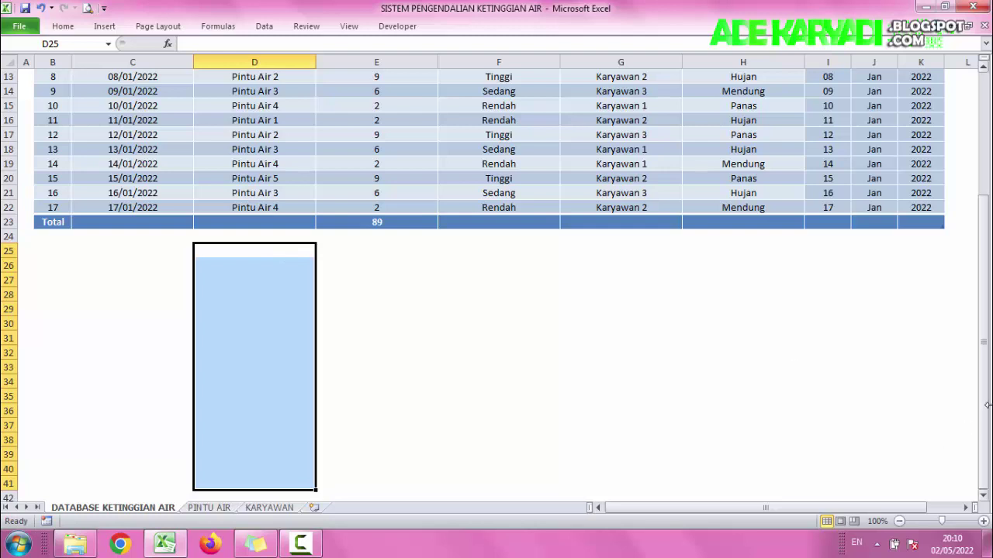
left_click_drag(987, 383, 985, 226)
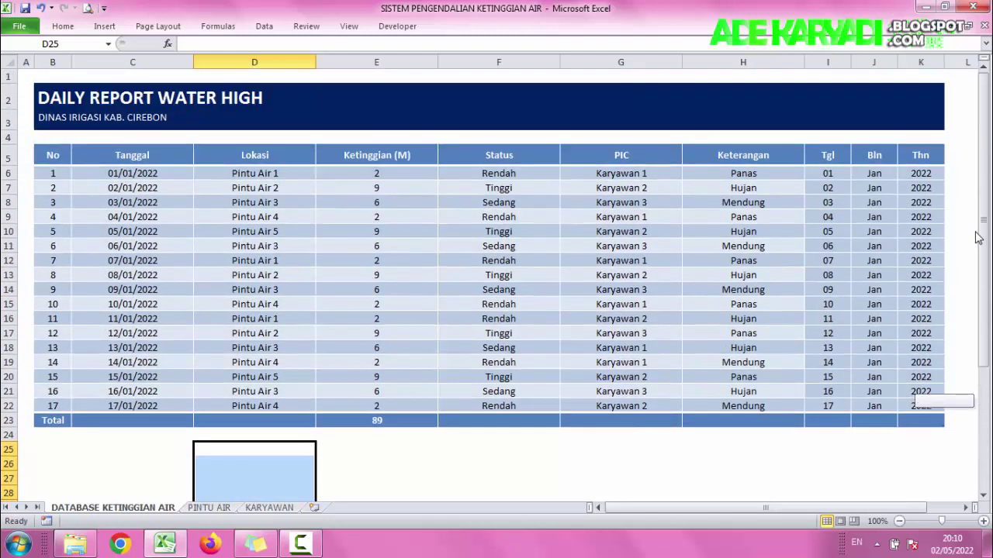
Freeze panes at A6 on DATABASE KETINGGIAN AIR to lock the title and header rows.
left_click(23, 173)
left_click(349, 25)
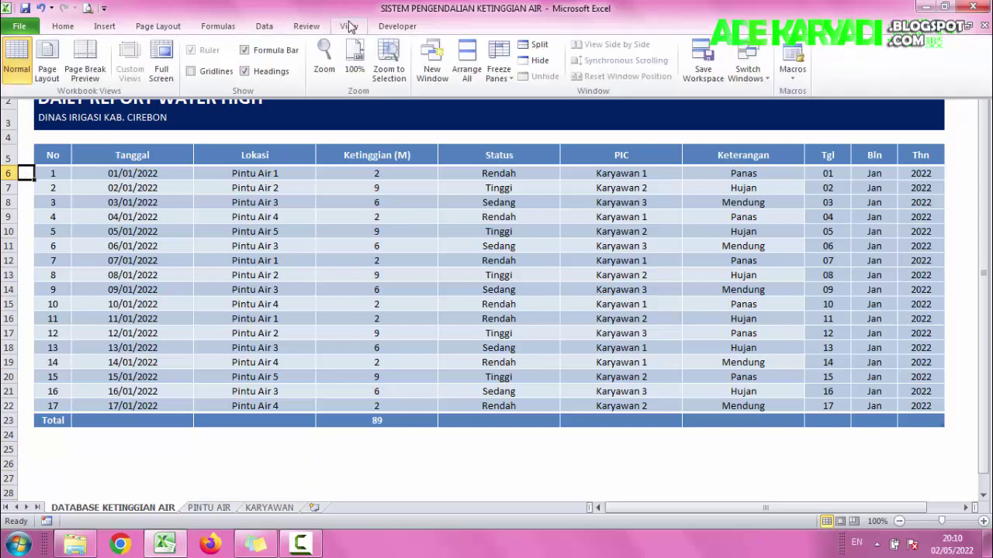
left_click(501, 66)
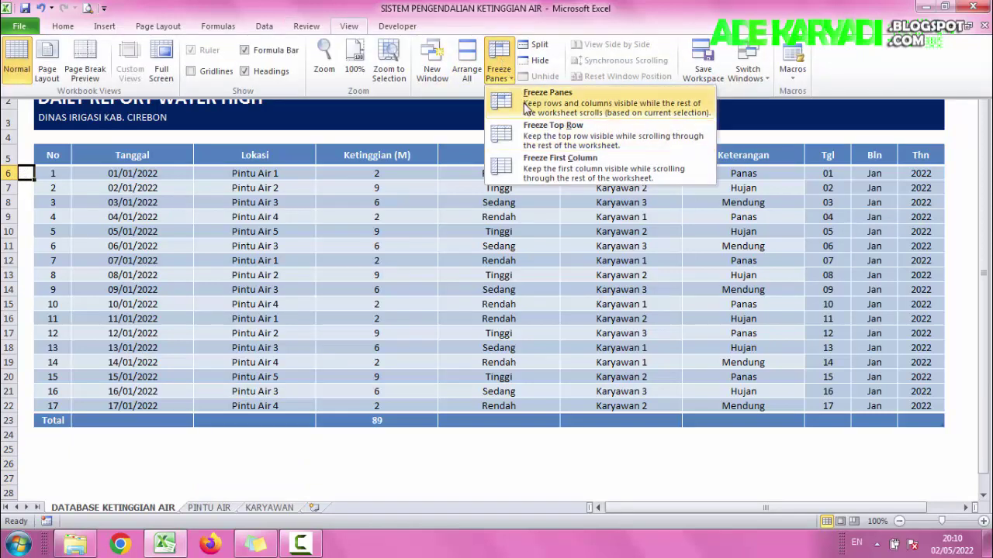
left_click(547, 96)
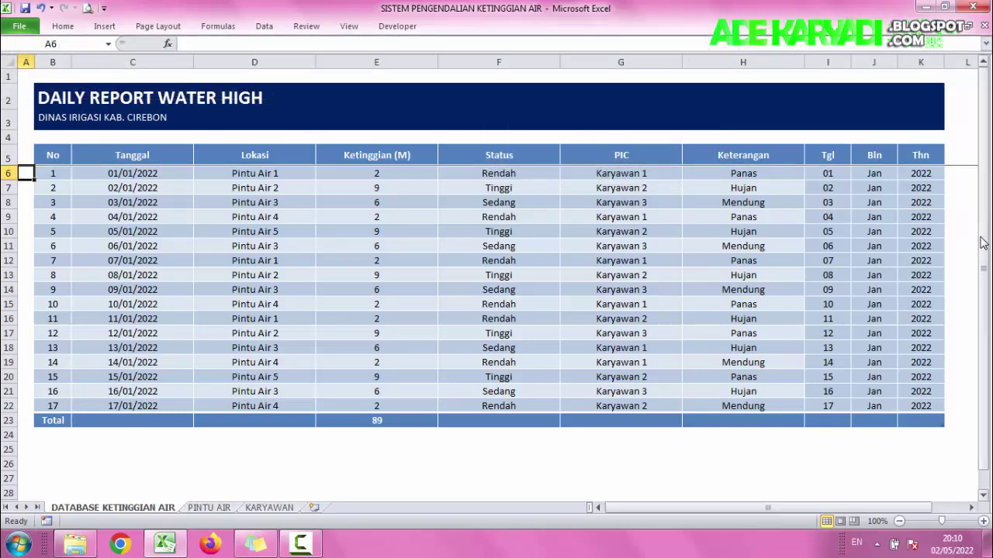
Scroll the report to test the frozen headers, then switch to the PINTU AIR sheet.
right_click(983, 501)
left_click(844, 459)
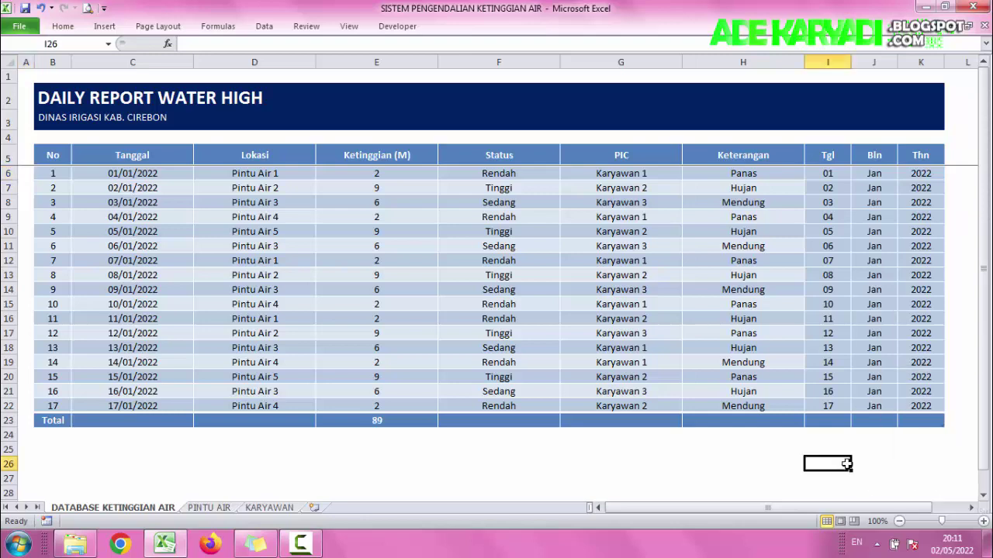
left_click(983, 497)
left_click(982, 497)
left_click(983, 497)
left_click(982, 497)
left_click(983, 497)
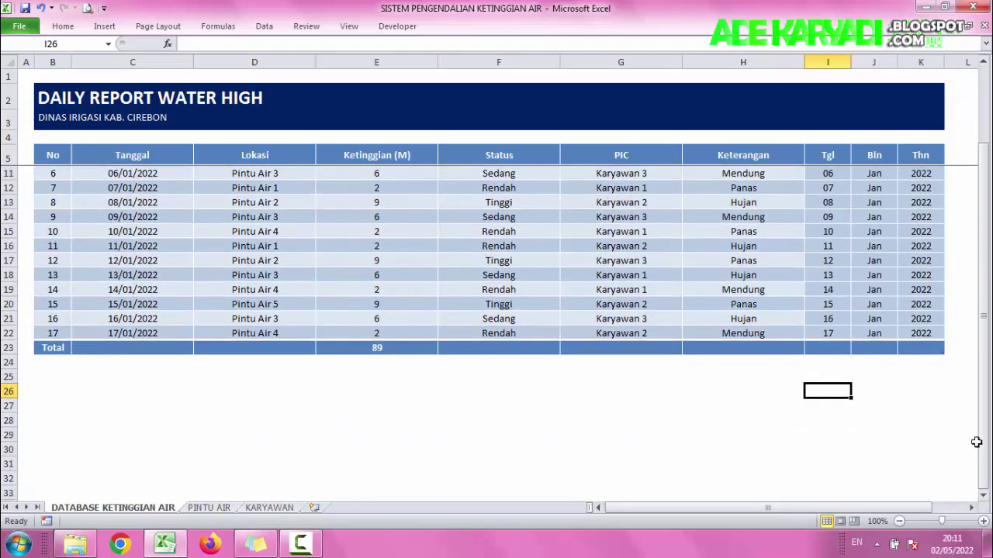
left_click_drag(982, 441, 983, 396)
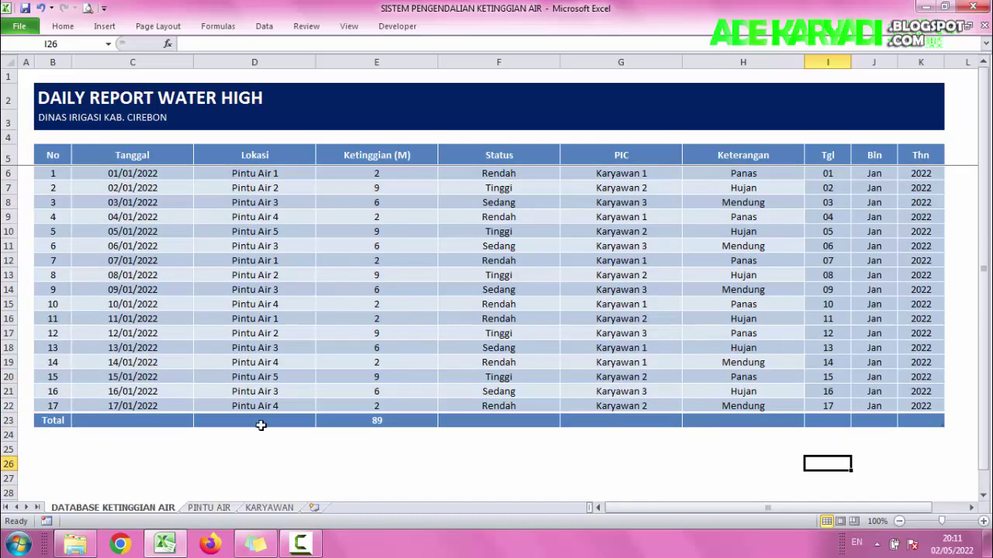
left_click(210, 508)
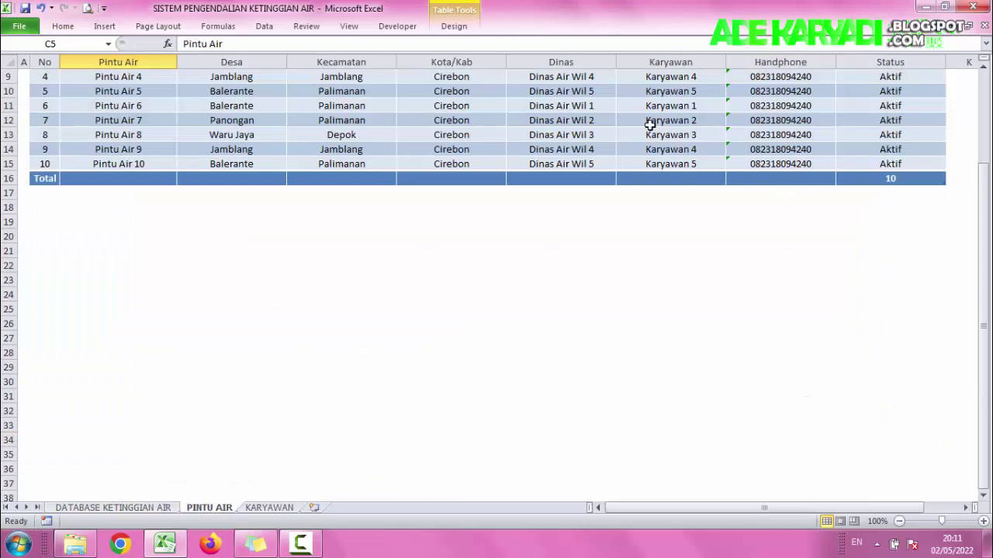
Freeze panes at A6 on PINTU AIR, scroll to verify the fixed headers, and select H6.
left_click_drag(984, 292, 987, 197)
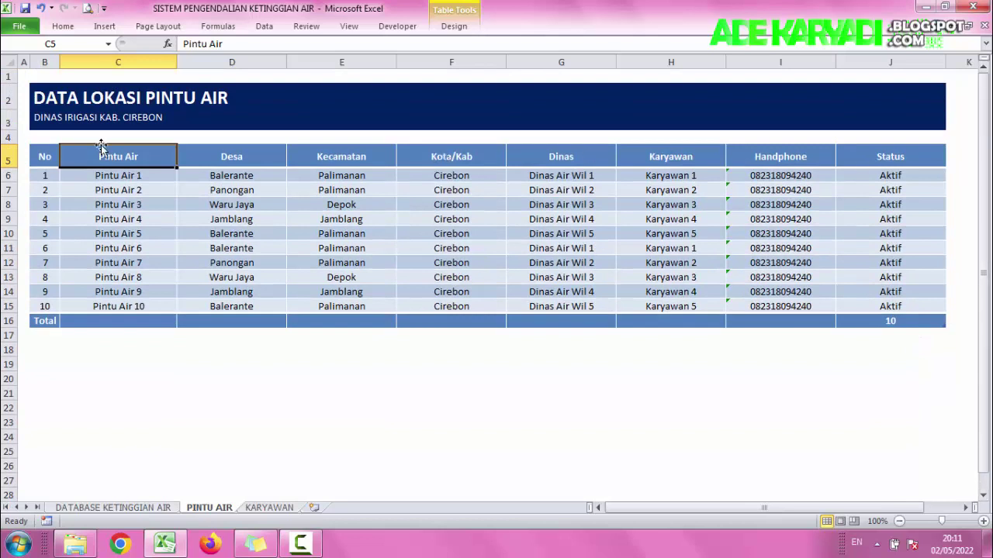
left_click(27, 176)
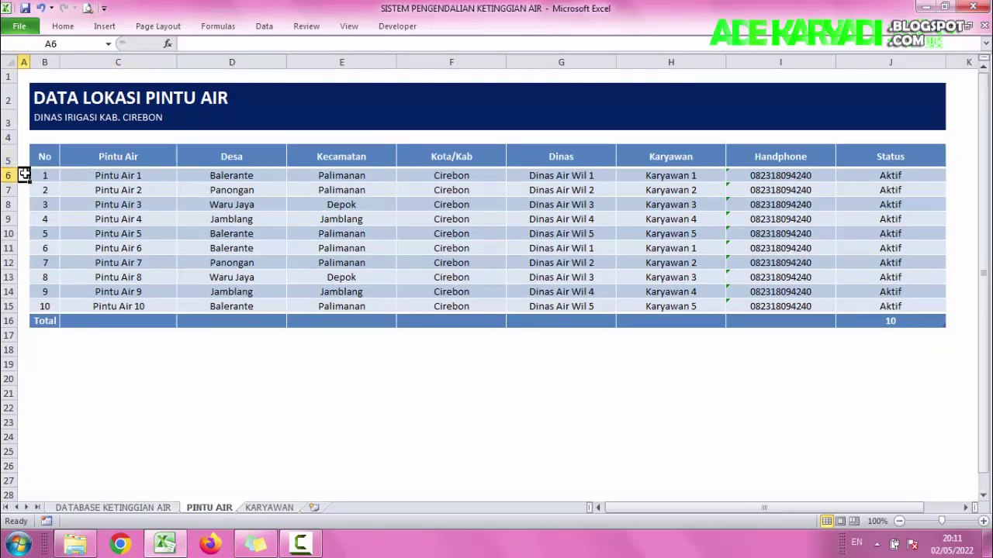
left_click(351, 28)
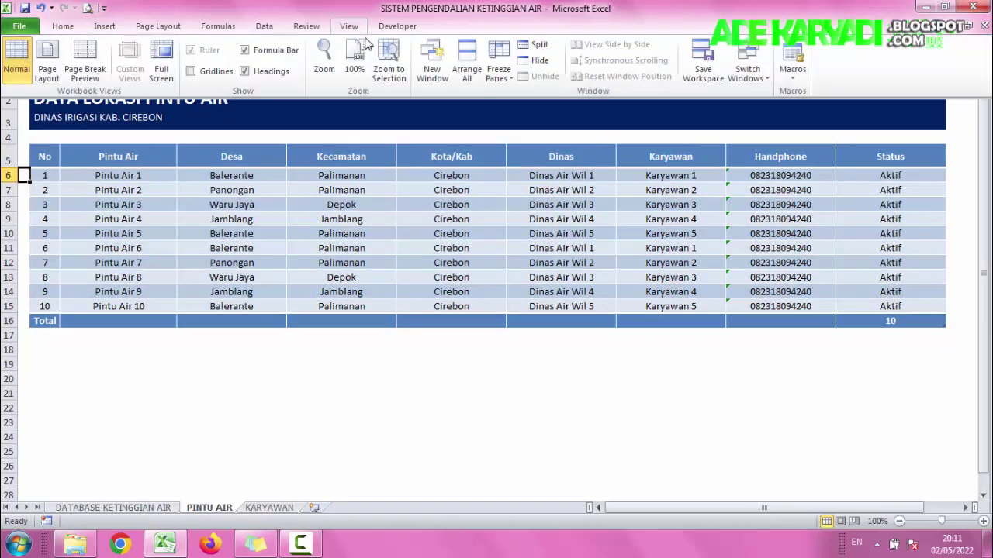
left_click(497, 66)
left_click(539, 97)
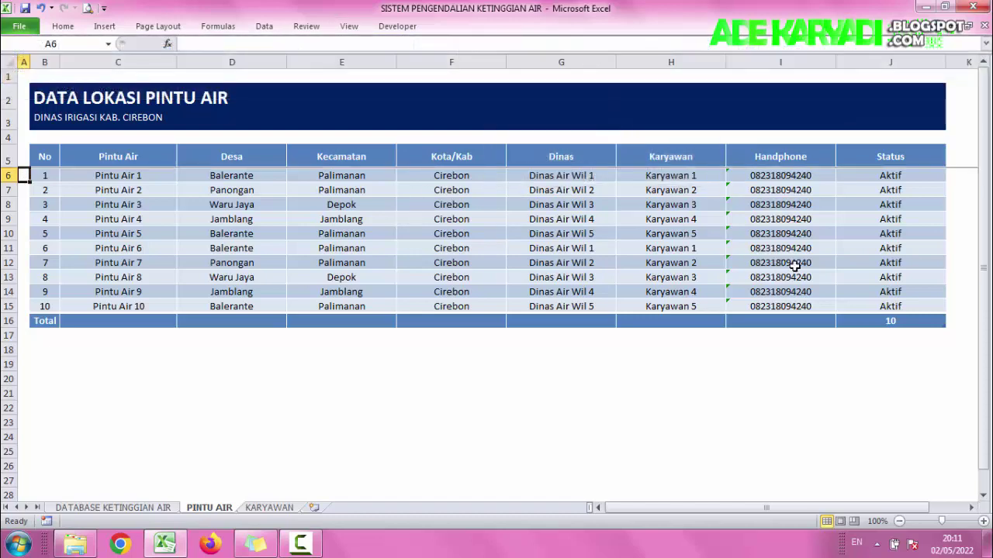
left_click_drag(985, 276, 985, 349)
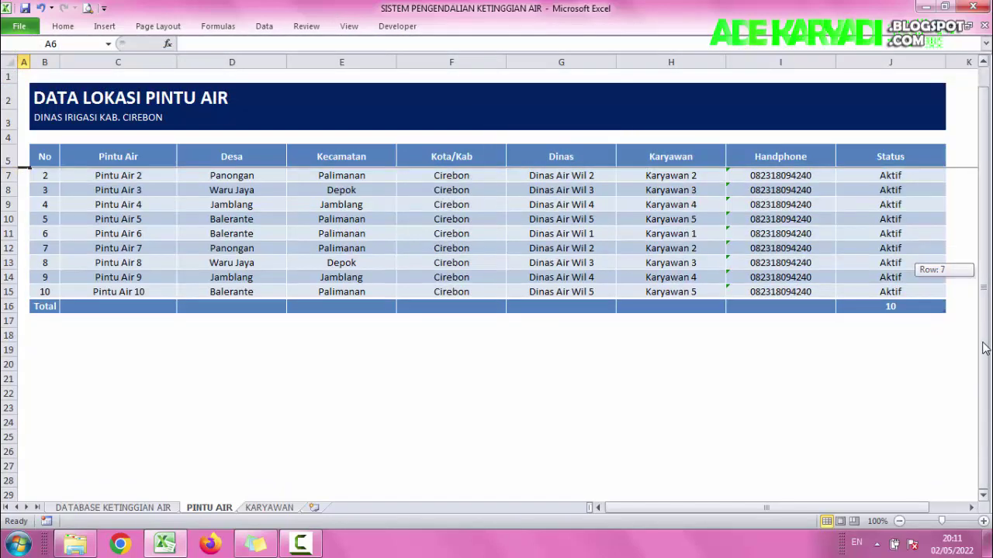
left_click_drag(982, 290, 987, 232)
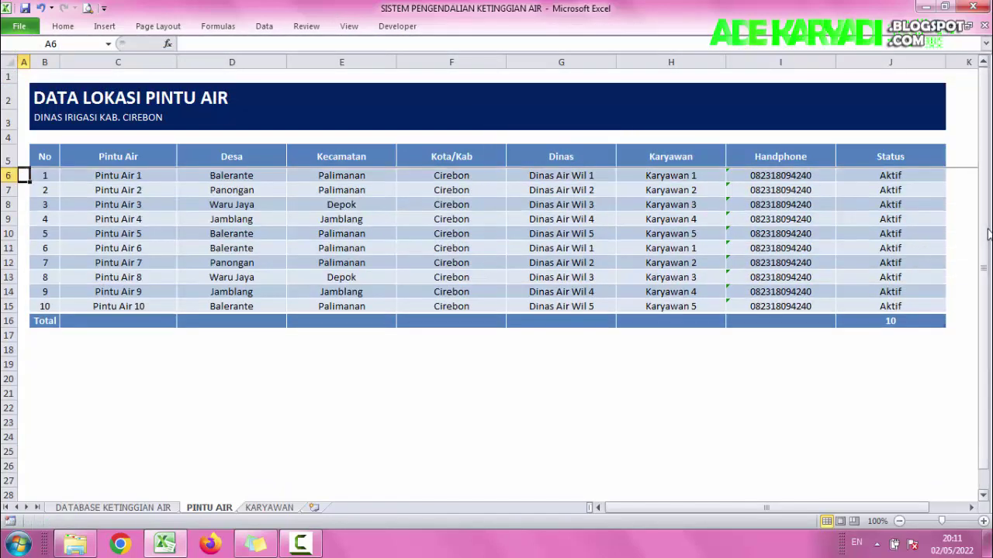
left_click(310, 547)
left_click(310, 547)
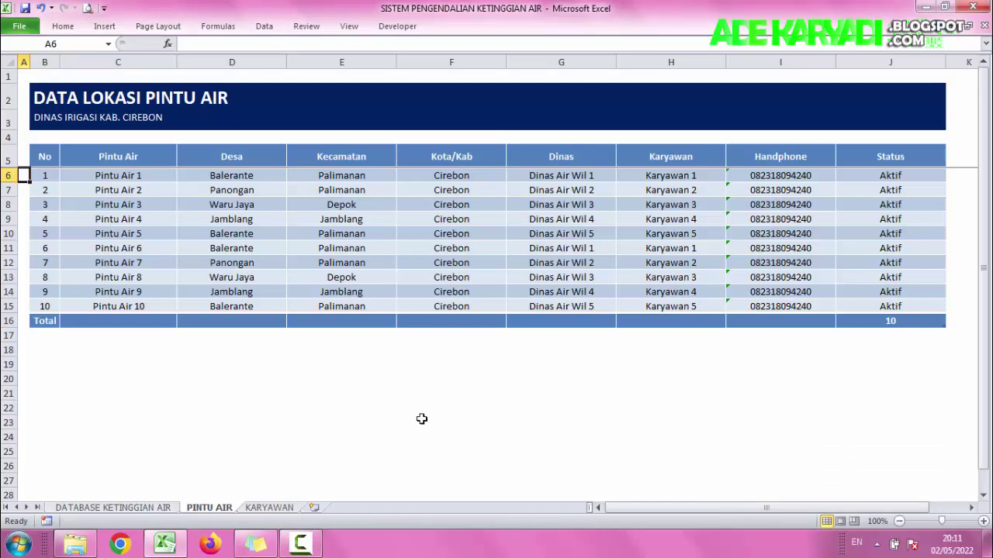
left_click(679, 175)
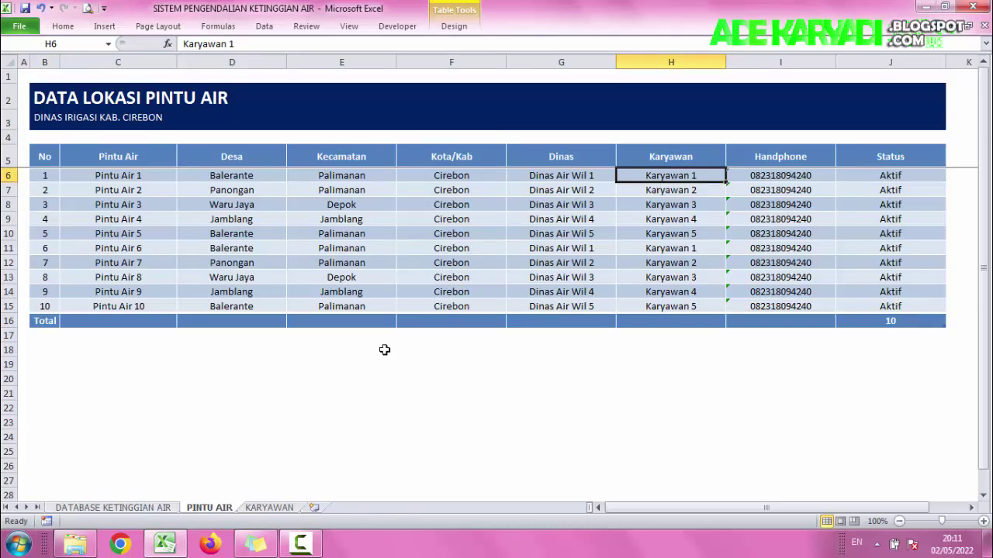
Go through the sheet tabs to the blank third sheet, KARYAWAN.
right_click(133, 507)
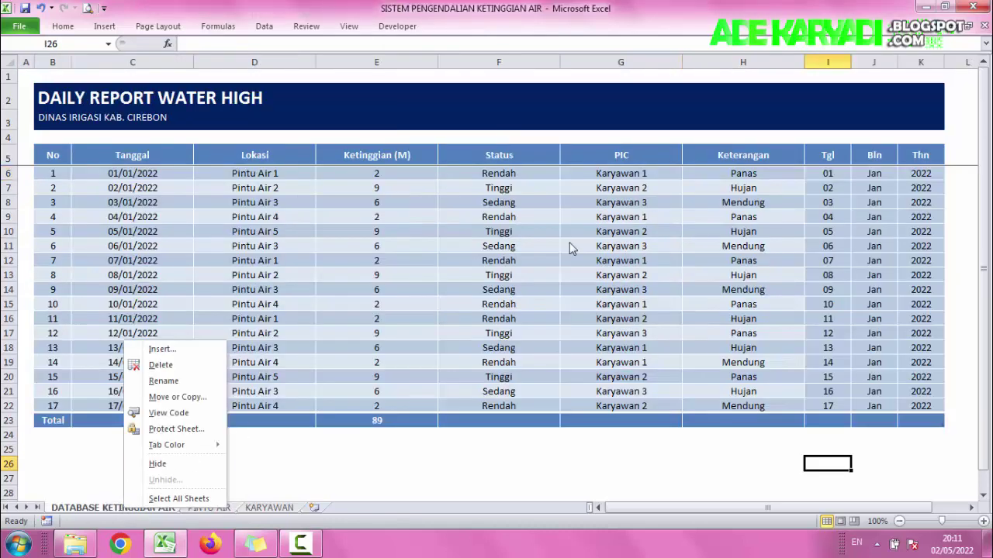
left_click(642, 218)
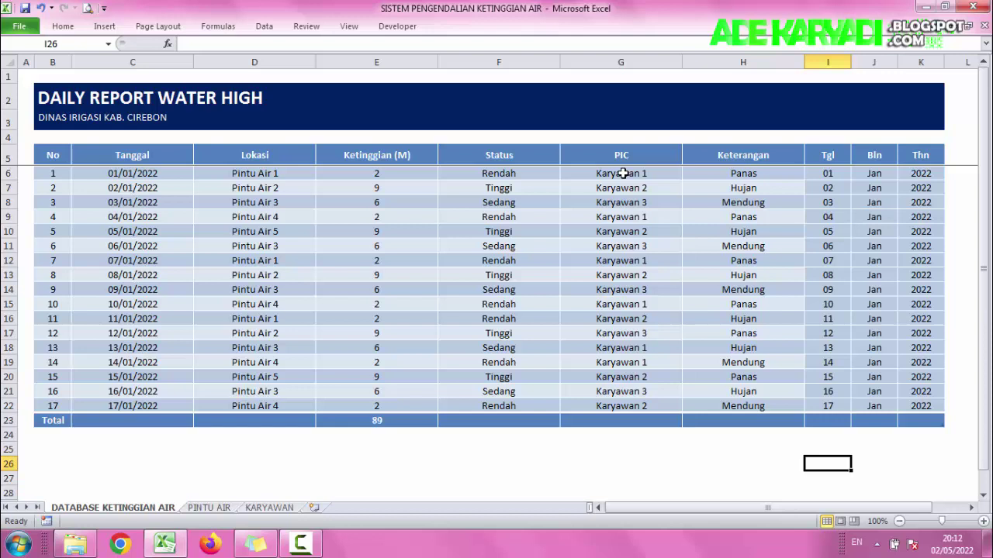
left_click(622, 173)
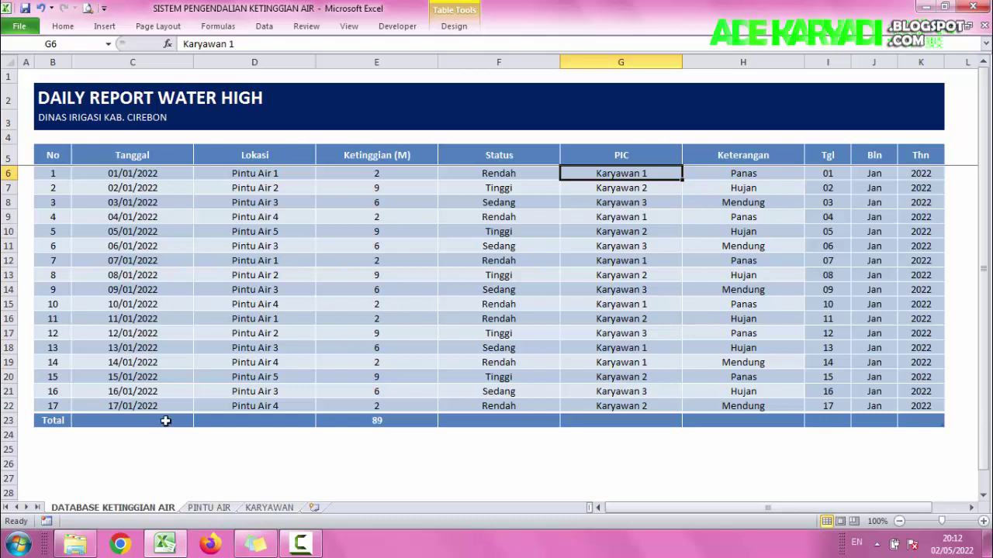
left_click(207, 508)
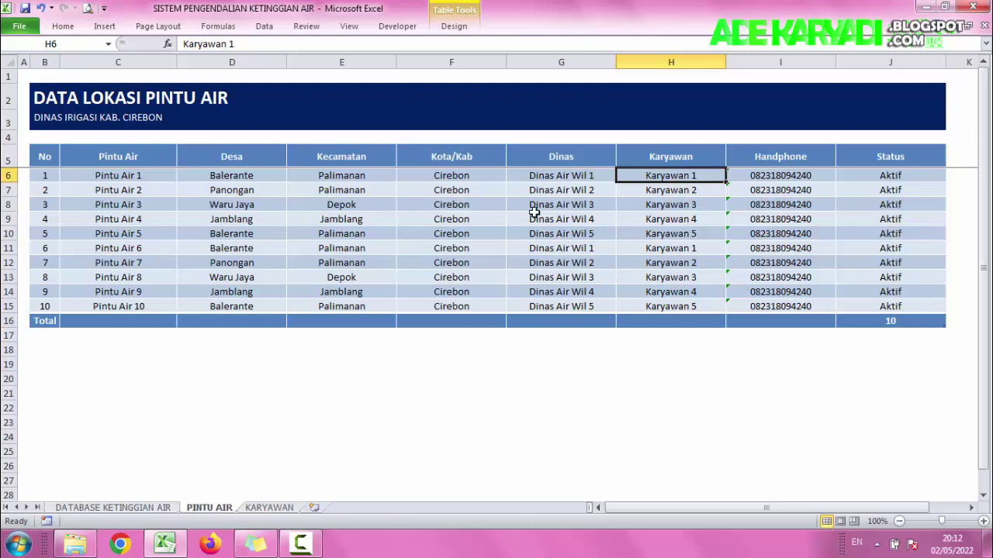
left_click(263, 508)
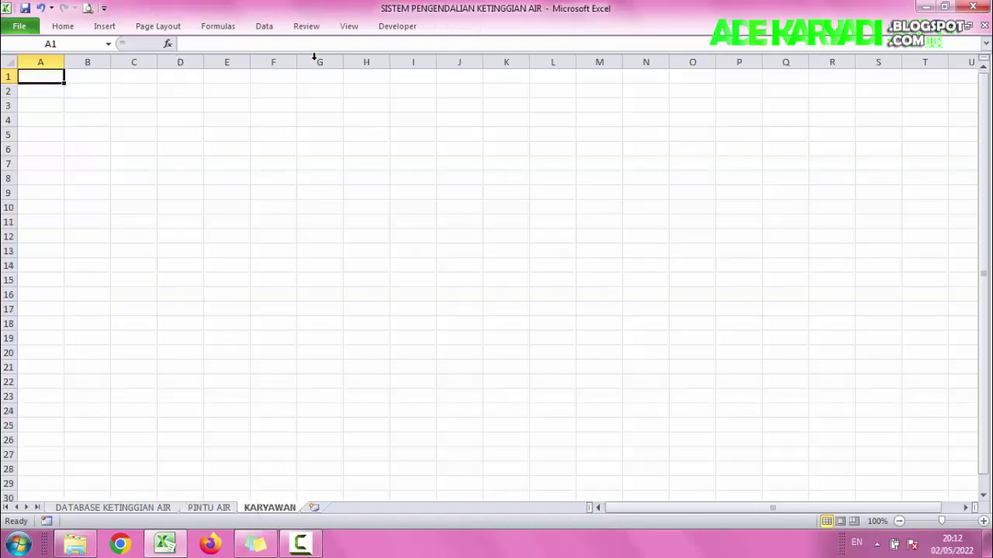
Turn off KARYAWAN gridlines, set column A width to 1.29, save, and return to PINTU AIR.
left_click(353, 30)
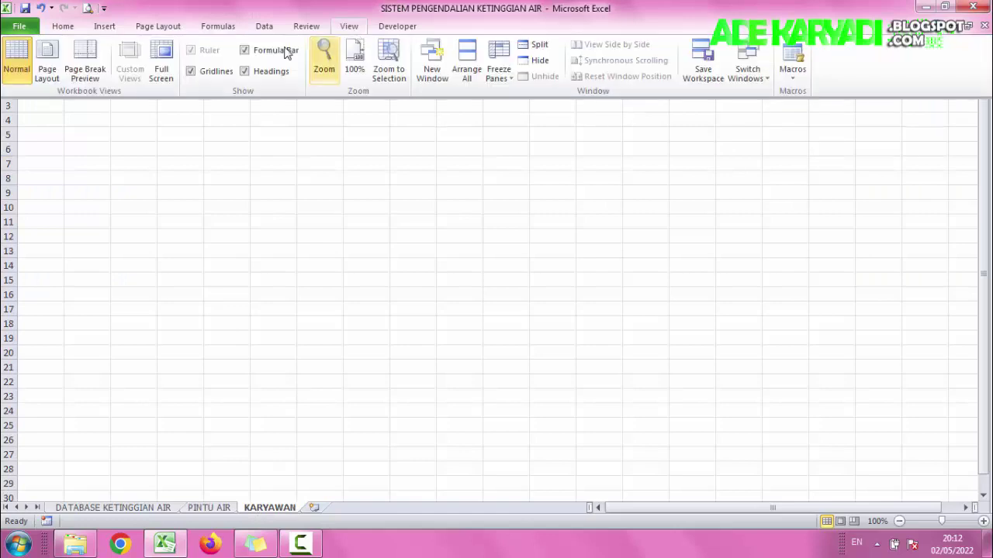
left_click(221, 72)
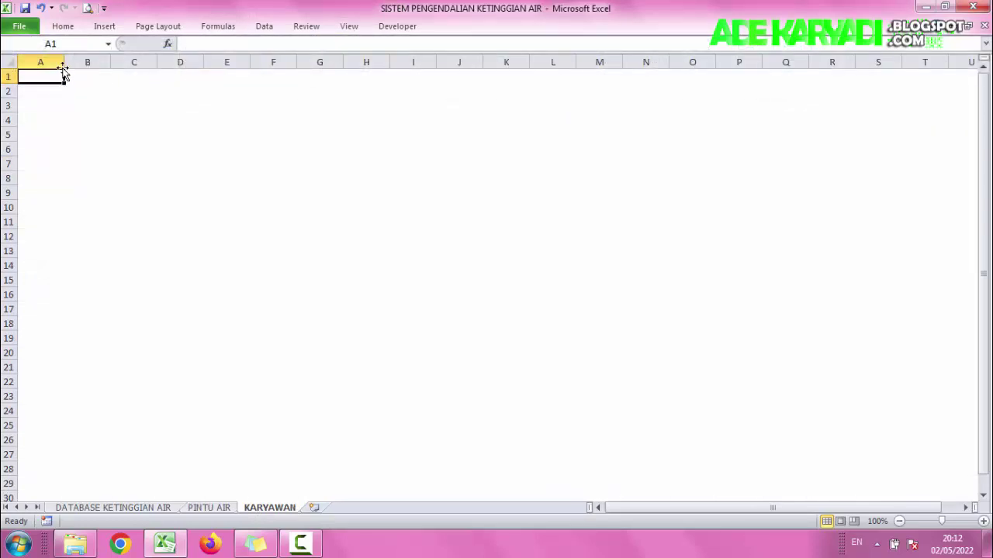
left_click_drag(65, 62, 42, 59)
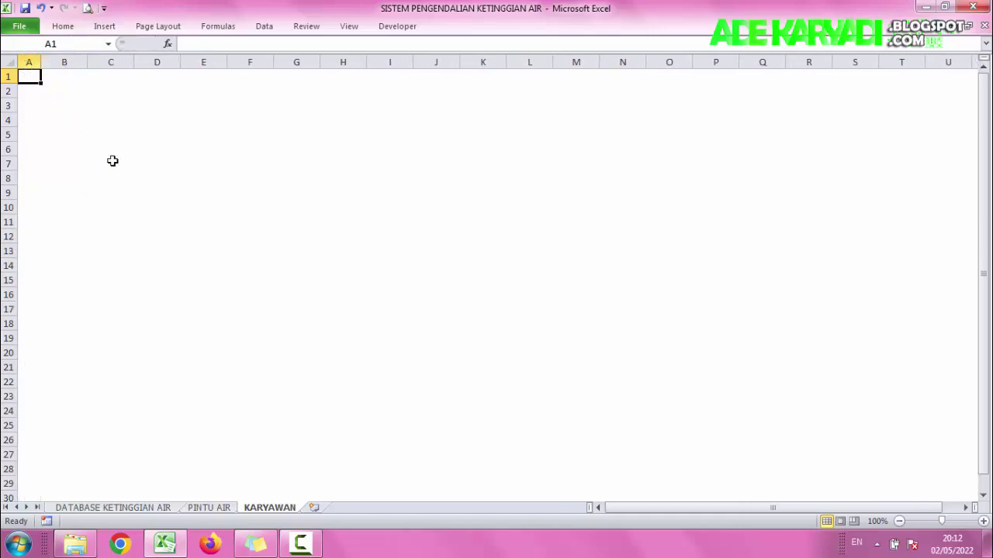
left_click(316, 548)
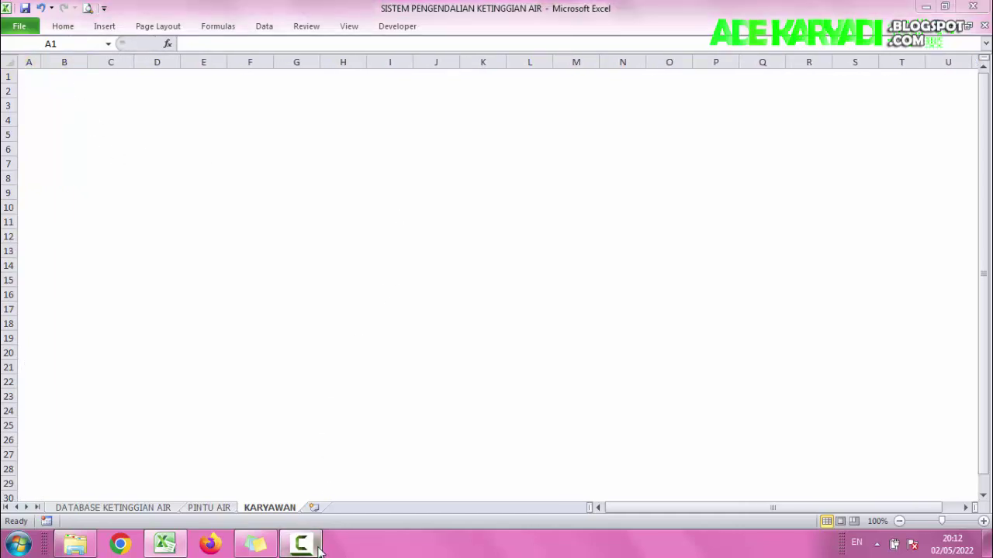
left_click(318, 547)
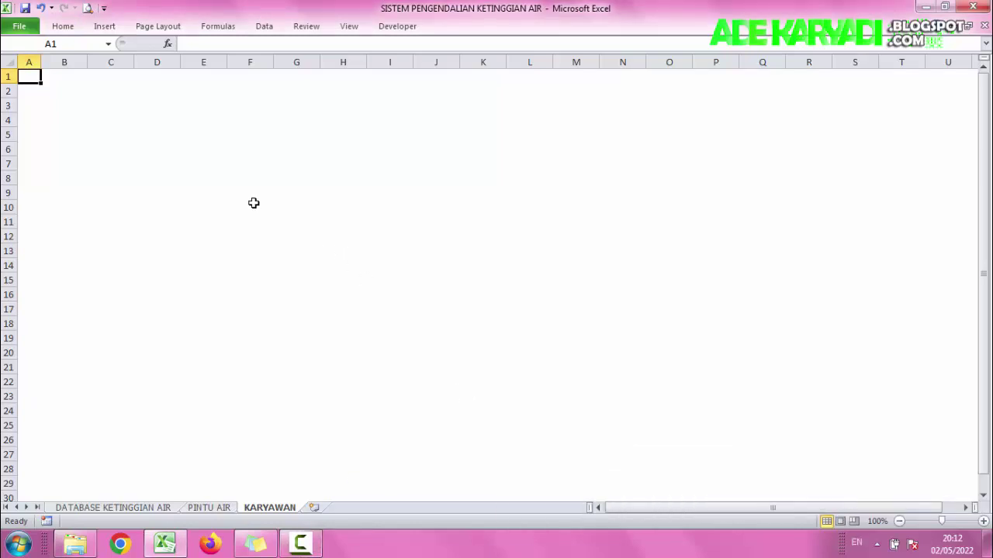
left_click(26, 8)
left_click(209, 507)
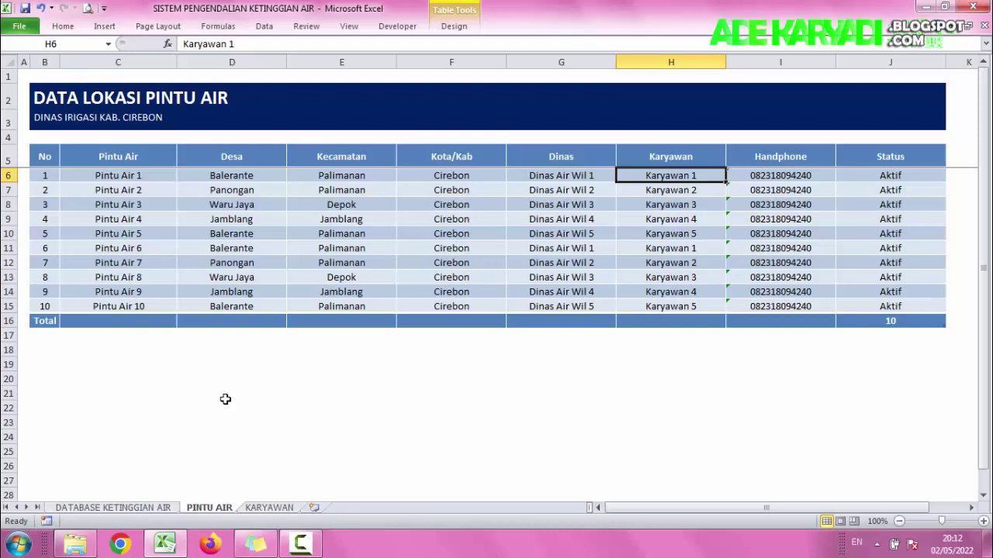
left_click(118, 508)
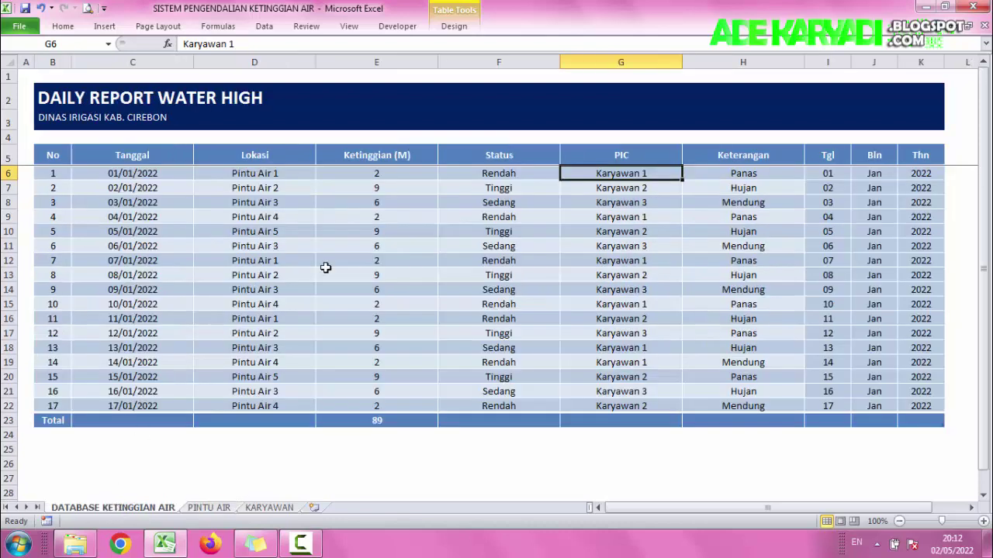
left_click(197, 511)
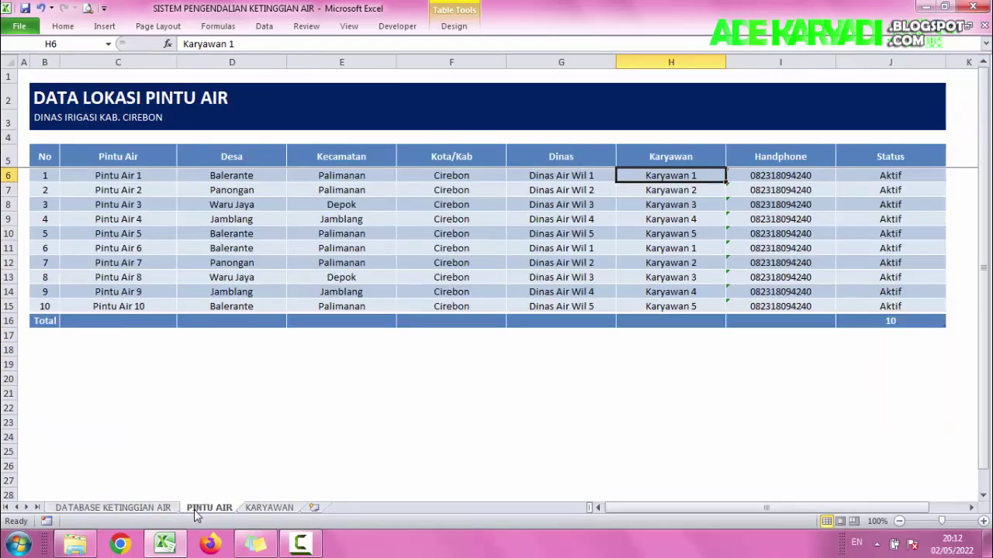